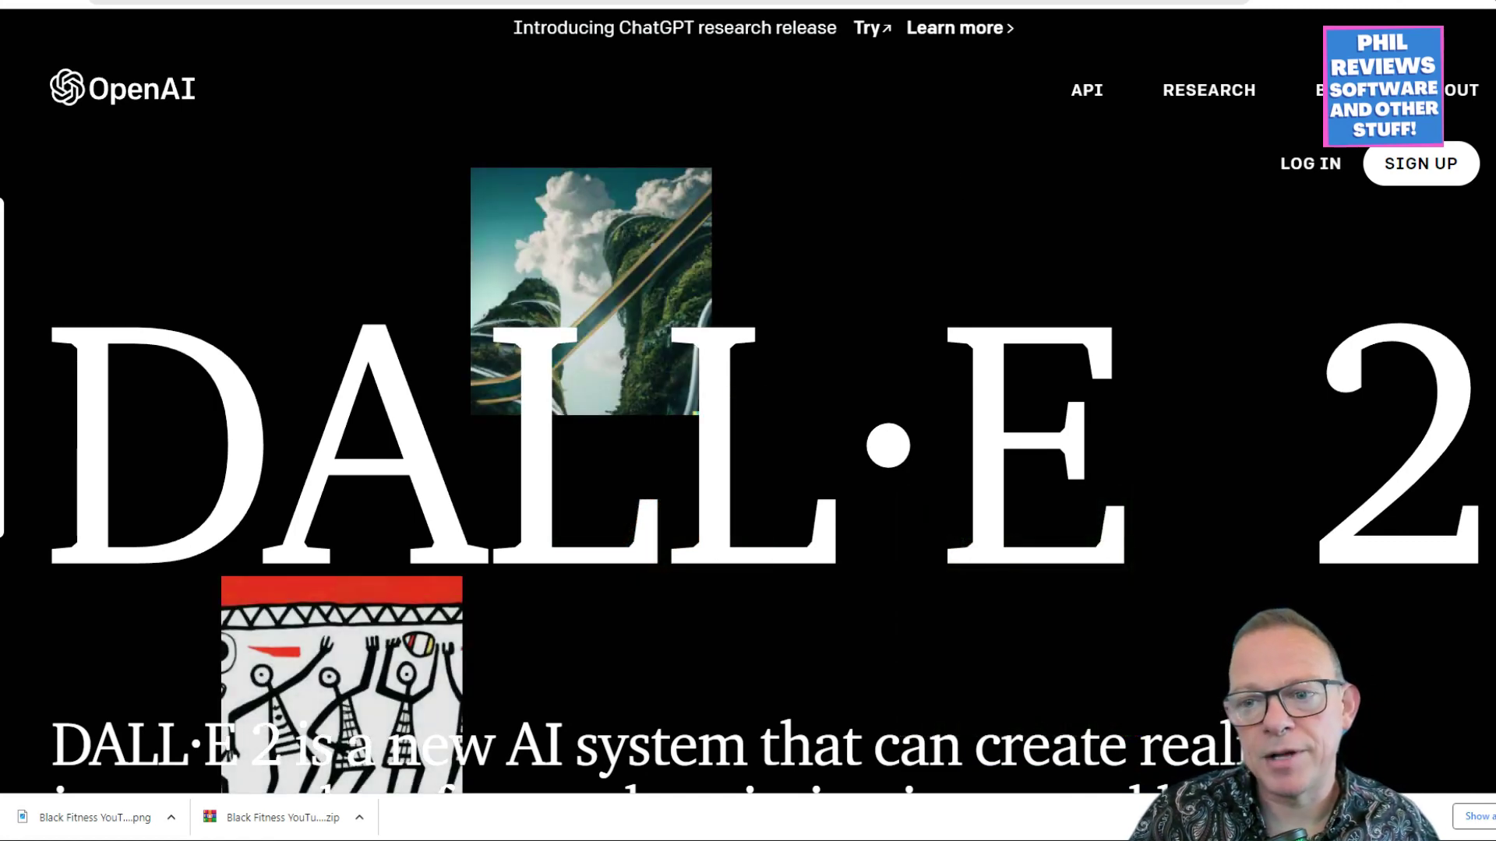
# Look through the DALL·E 2 introduction and its example of turning a text description into images of an astronaut riding a horse
pyautogui.scroll(-1, 748, 421)
pyautogui.scroll(1, 747, 421)
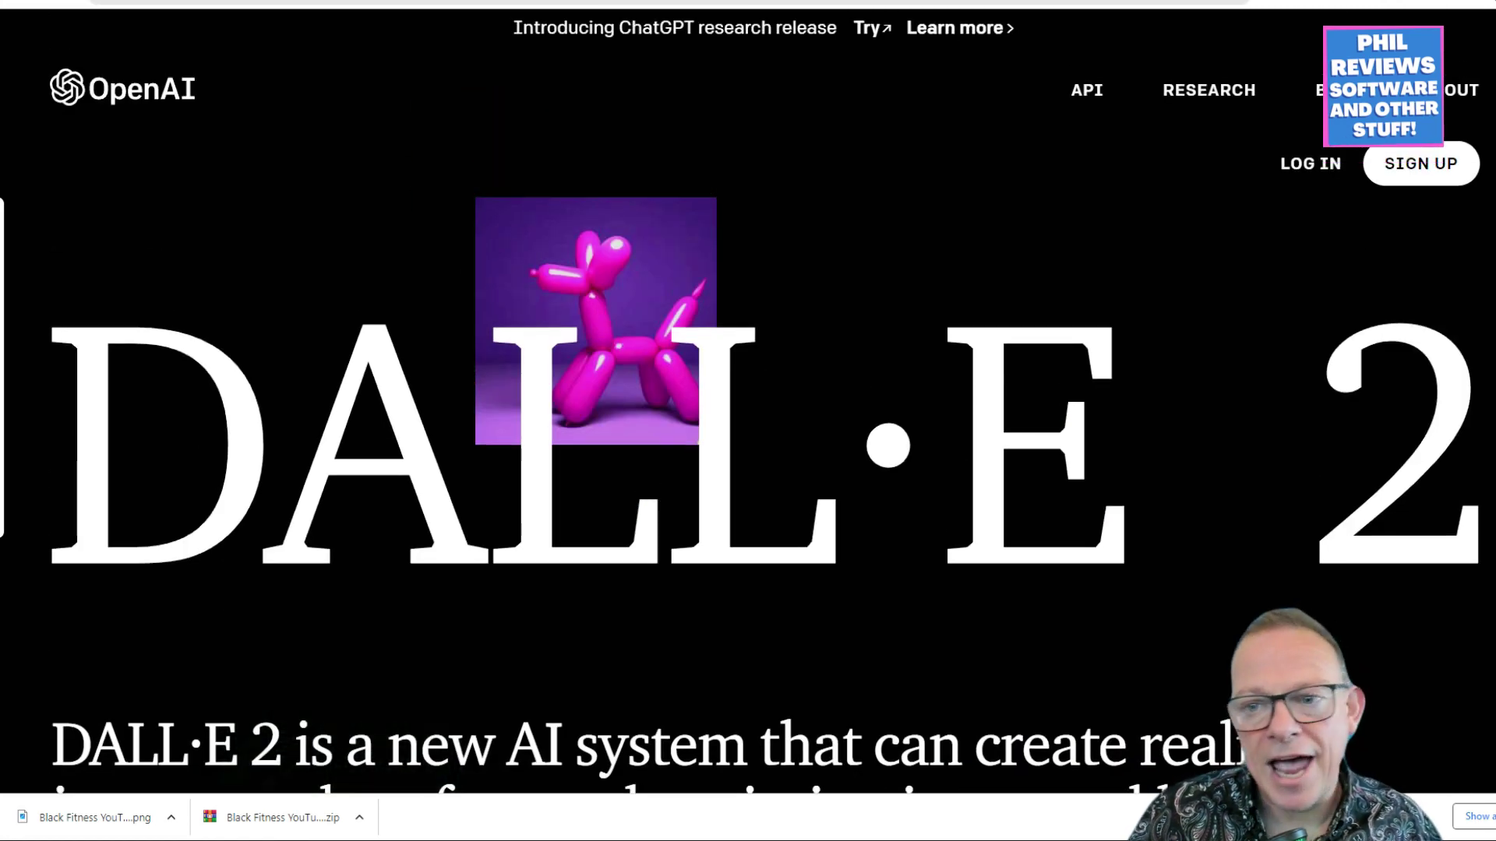
pyautogui.scroll(-5, 748, 421)
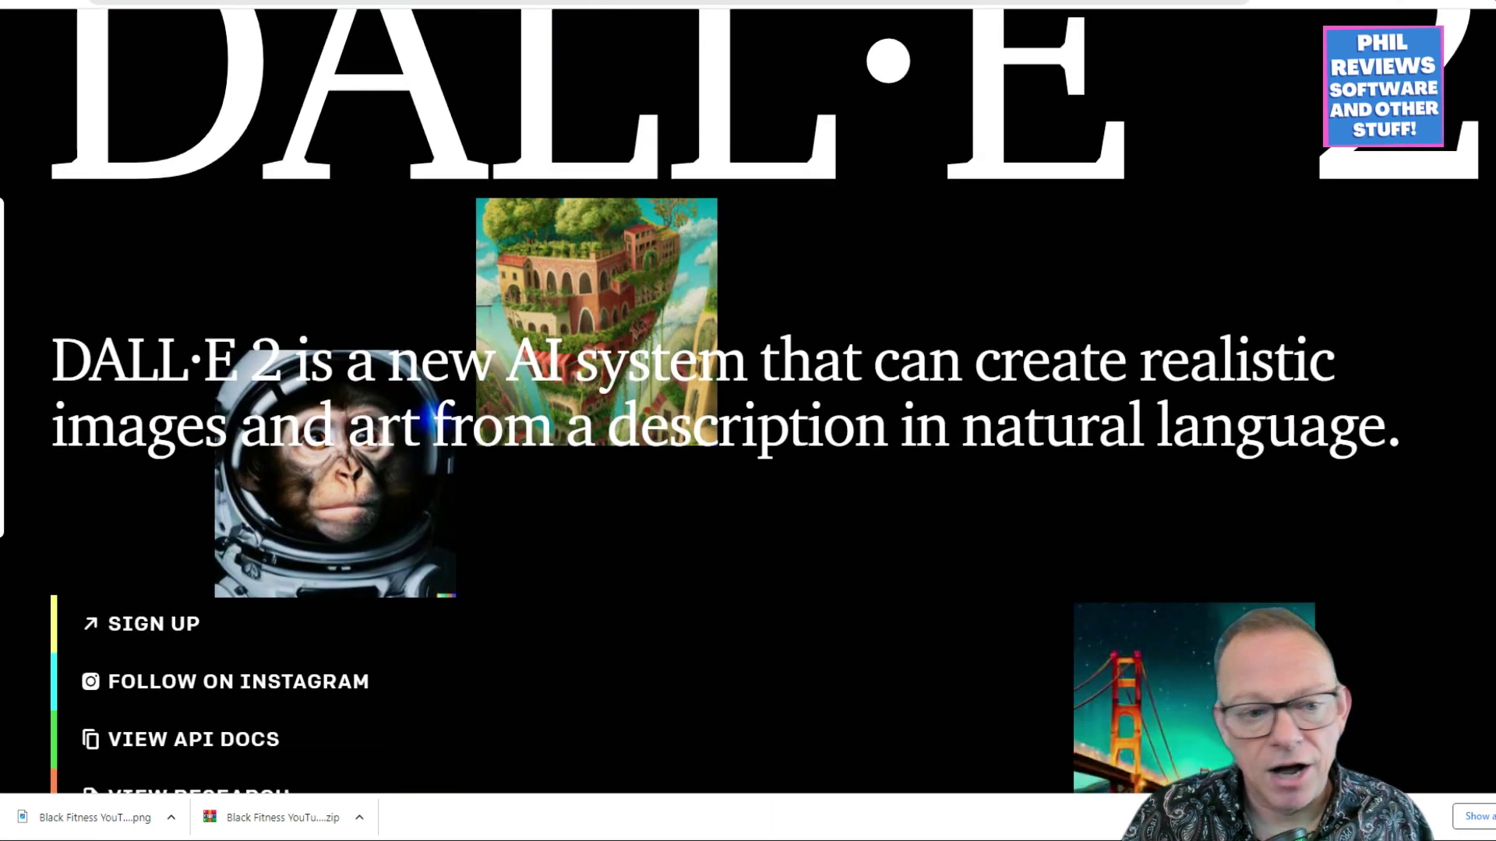
pyautogui.scroll(-1, 748, 421)
pyautogui.scroll(-2, 748, 421)
pyautogui.scroll(6, 748, 420)
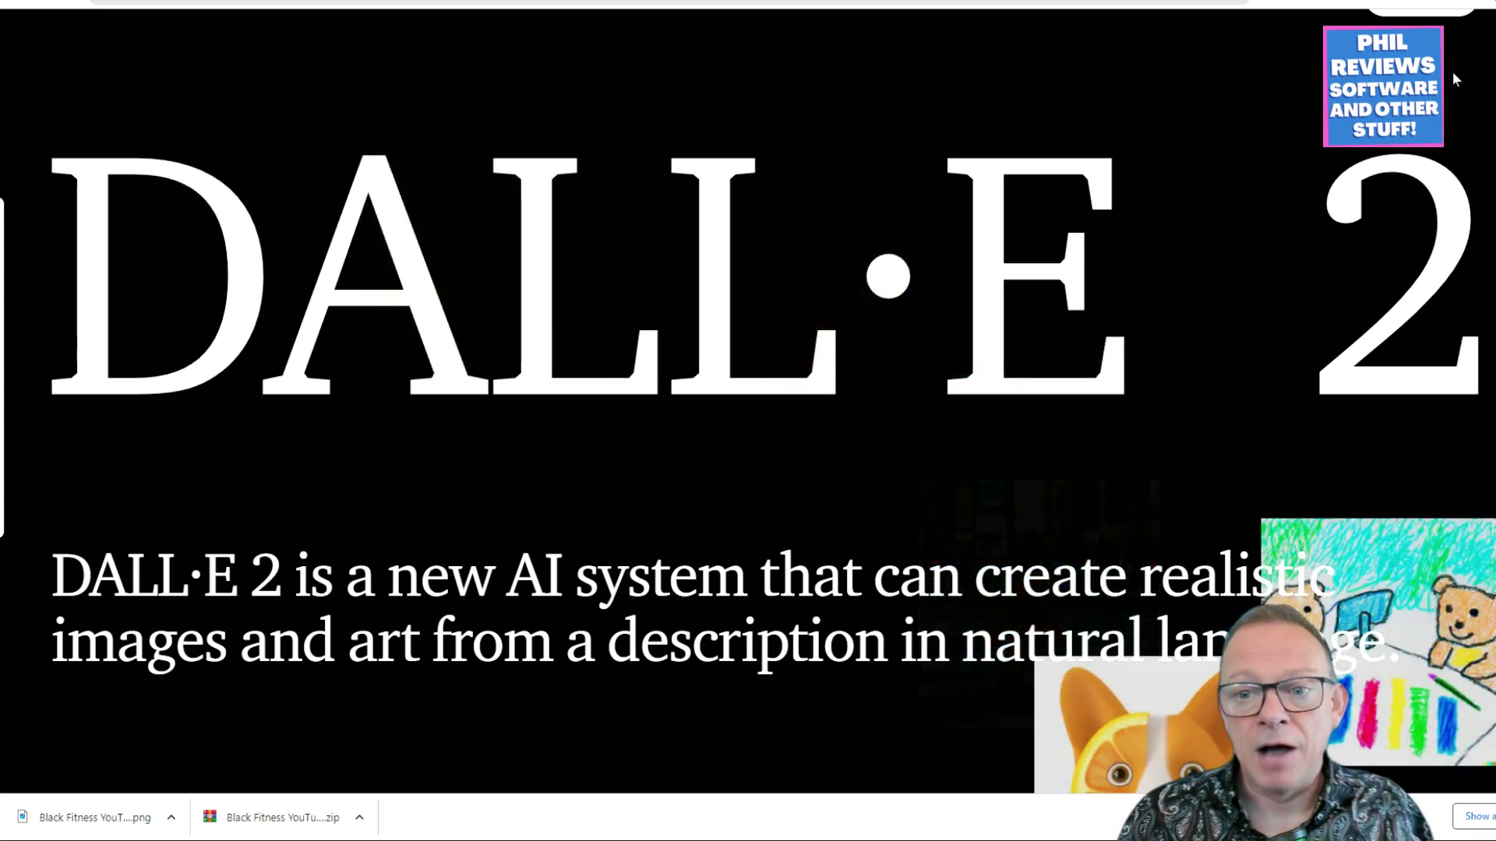
pyautogui.scroll(-7, 1454, 78)
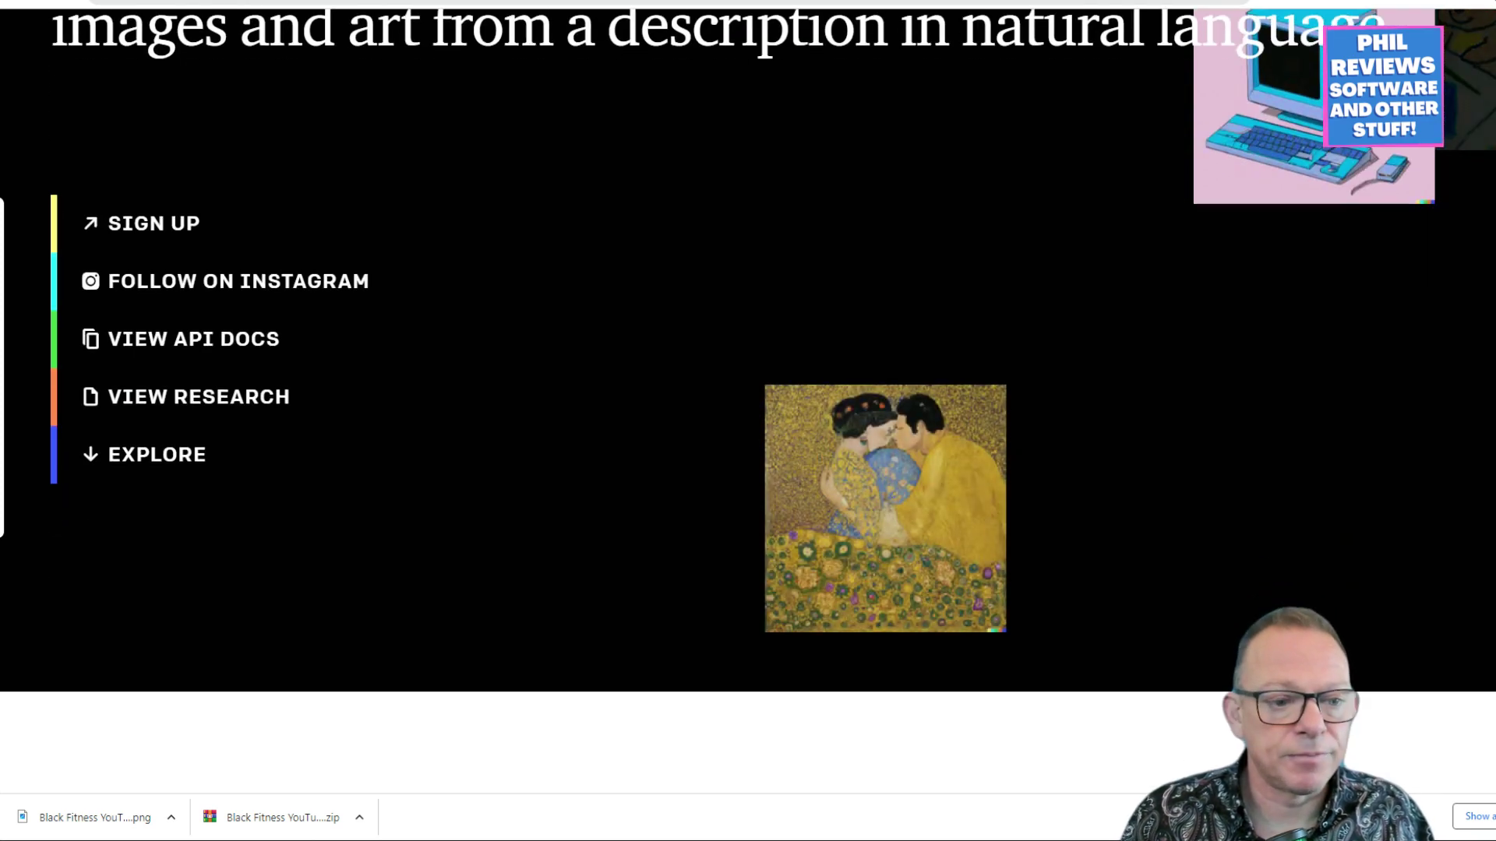
pyautogui.scroll(-8, 748, 421)
pyautogui.scroll(-5, 748, 421)
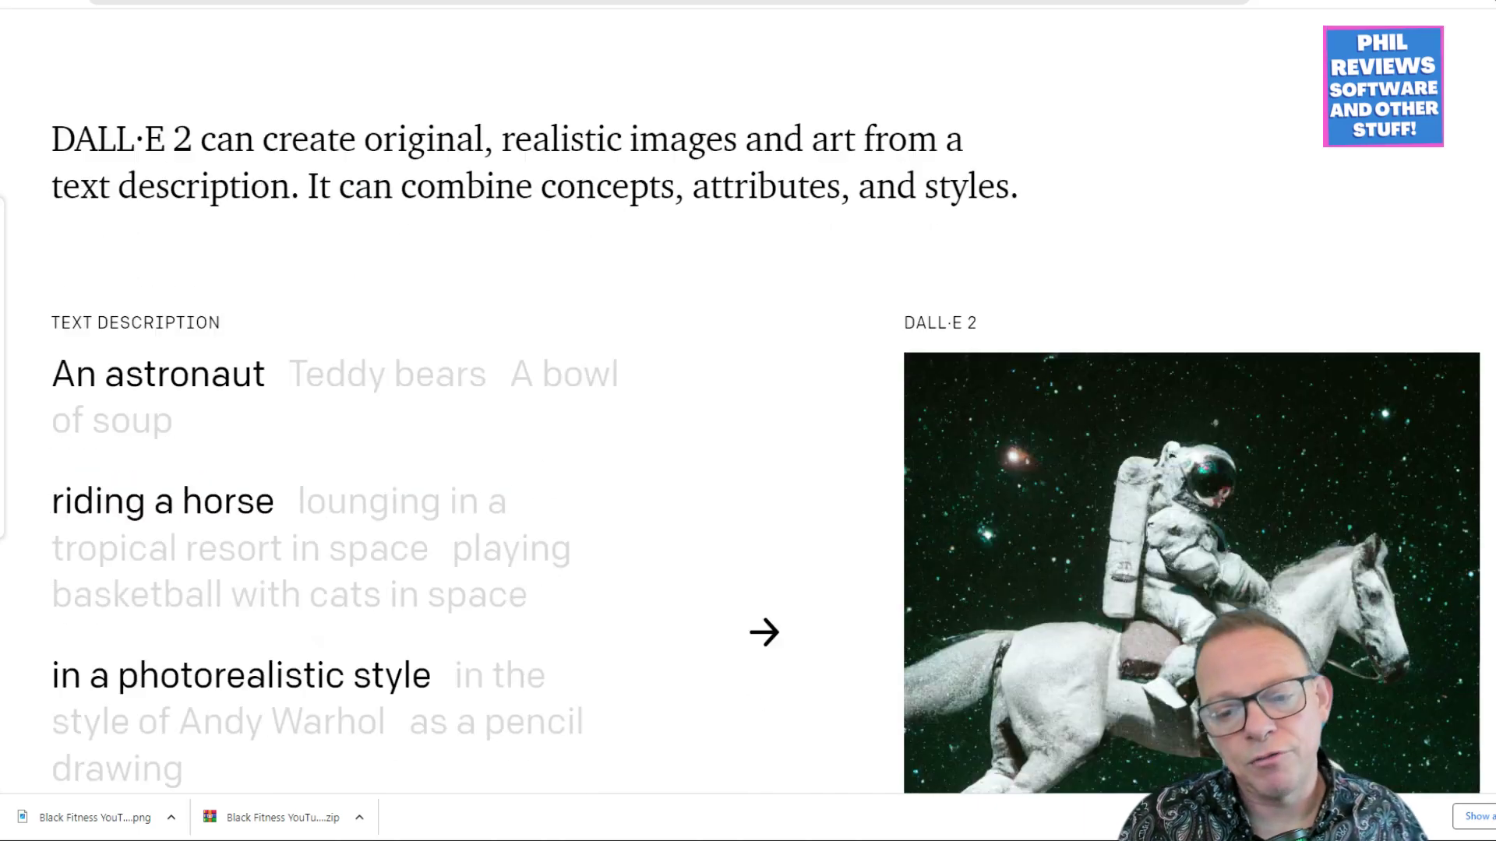
pyautogui.scroll(-5, 748, 421)
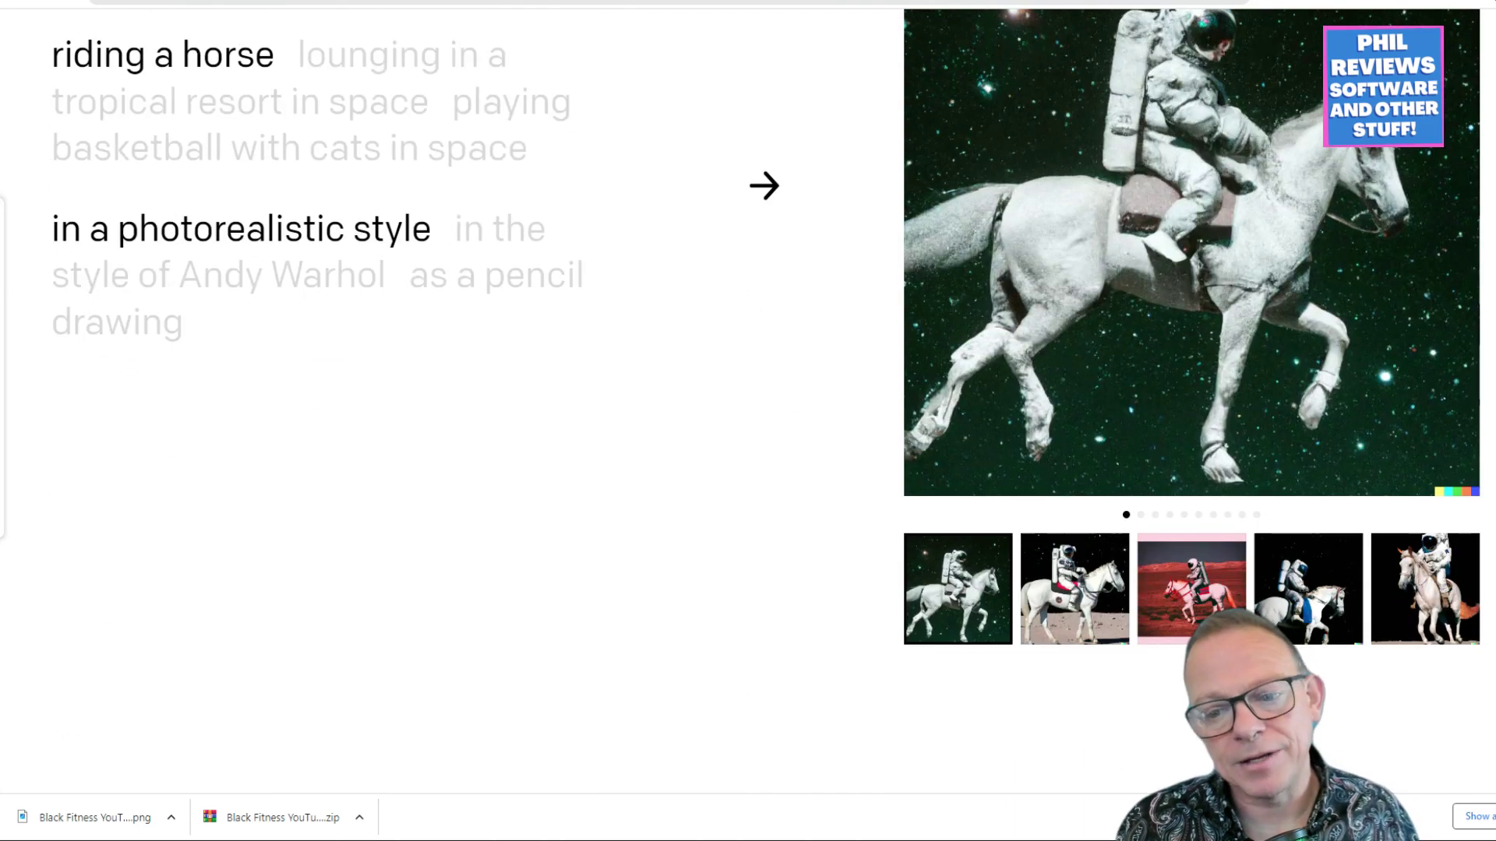
pyautogui.scroll(19, 747, 421)
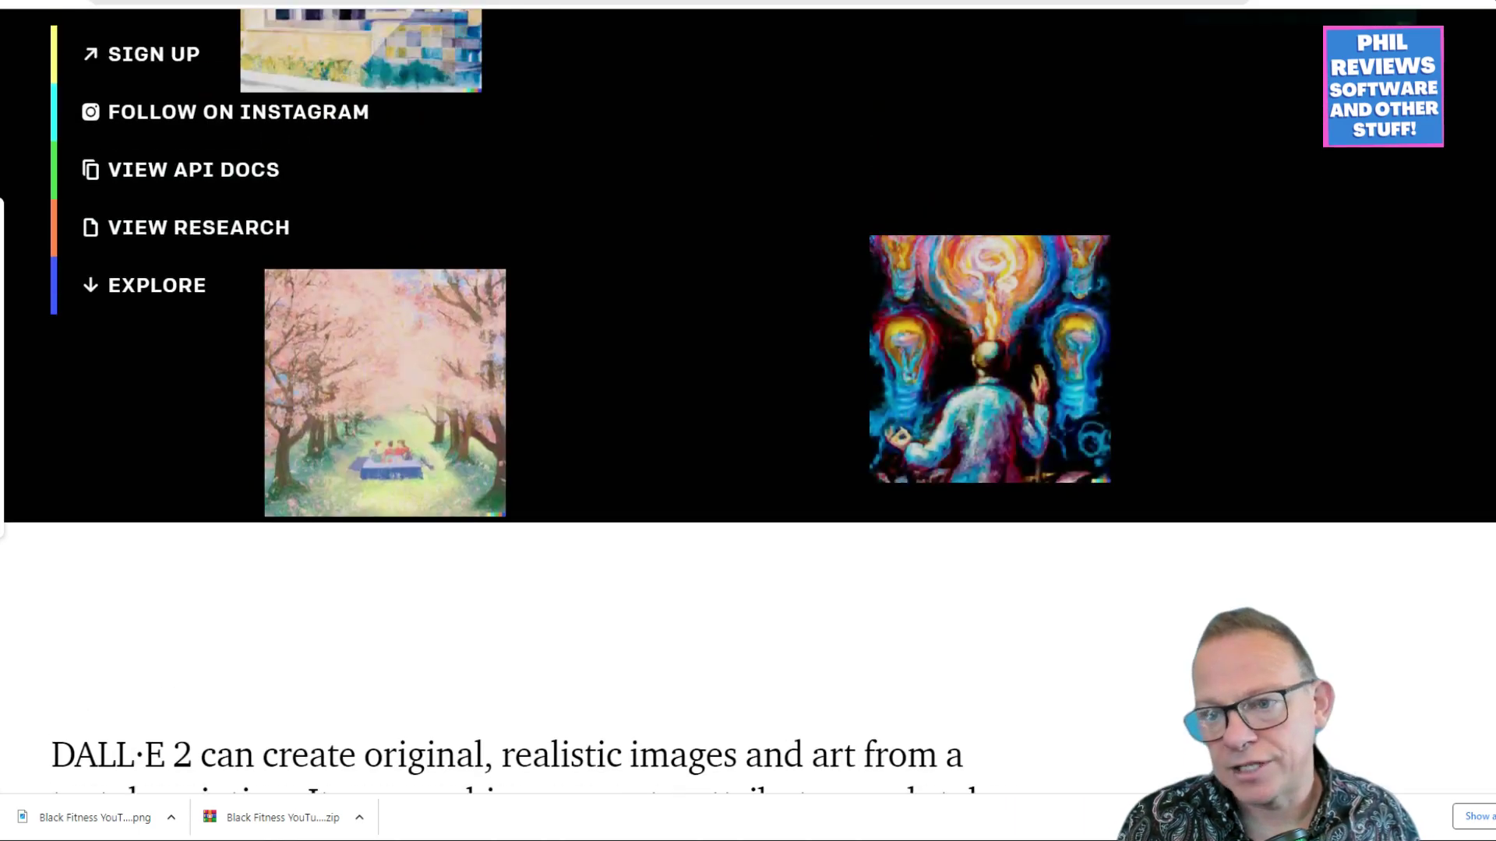
pyautogui.scroll(3, 748, 421)
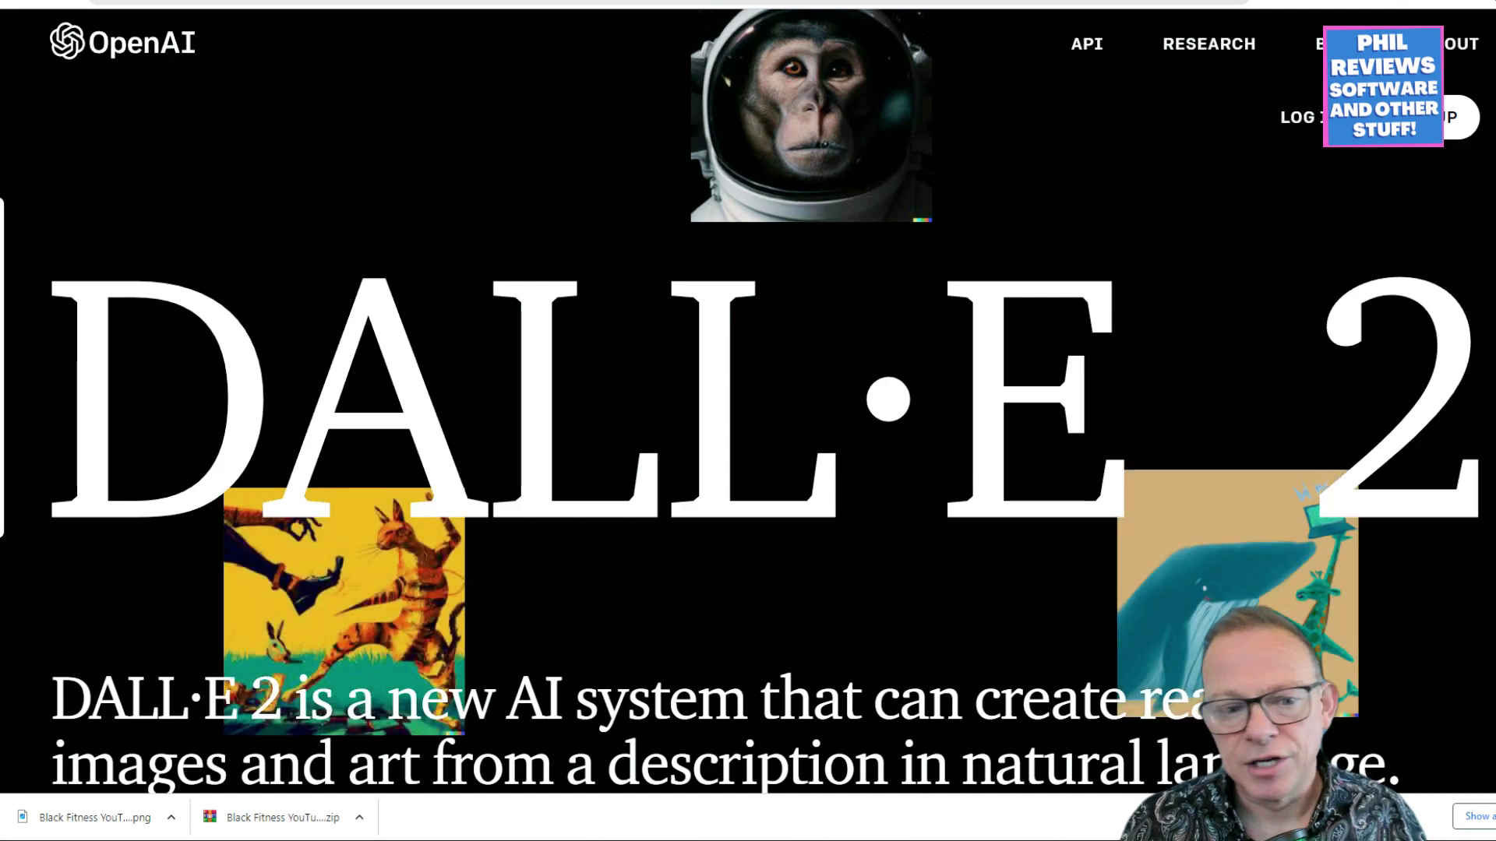
pyautogui.scroll(-3, 748, 421)
pyautogui.scroll(5, 748, 420)
pyautogui.scroll(-3, 748, 420)
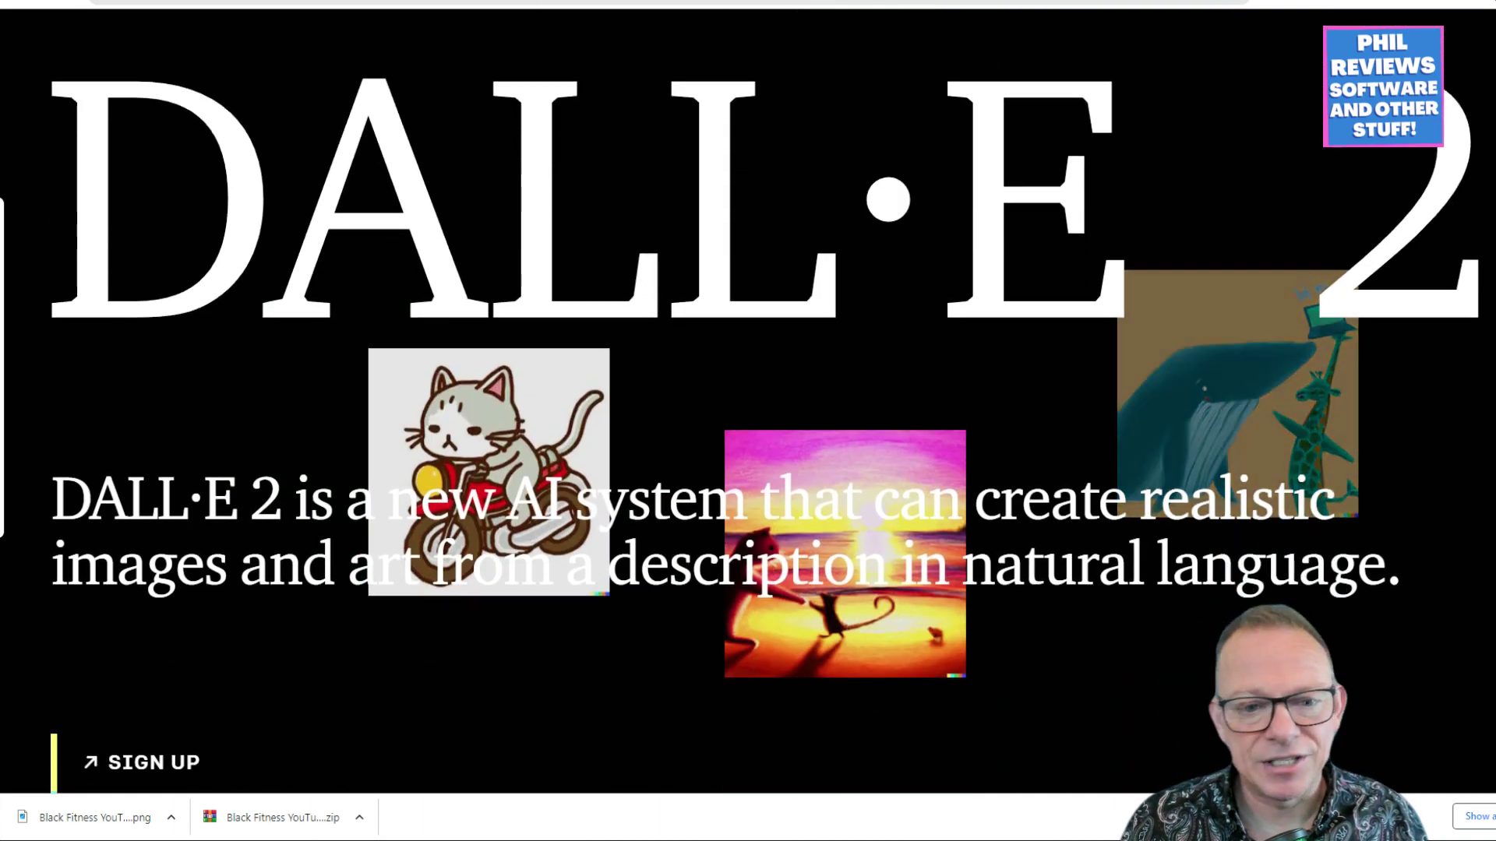
pyautogui.scroll(-9, 748, 421)
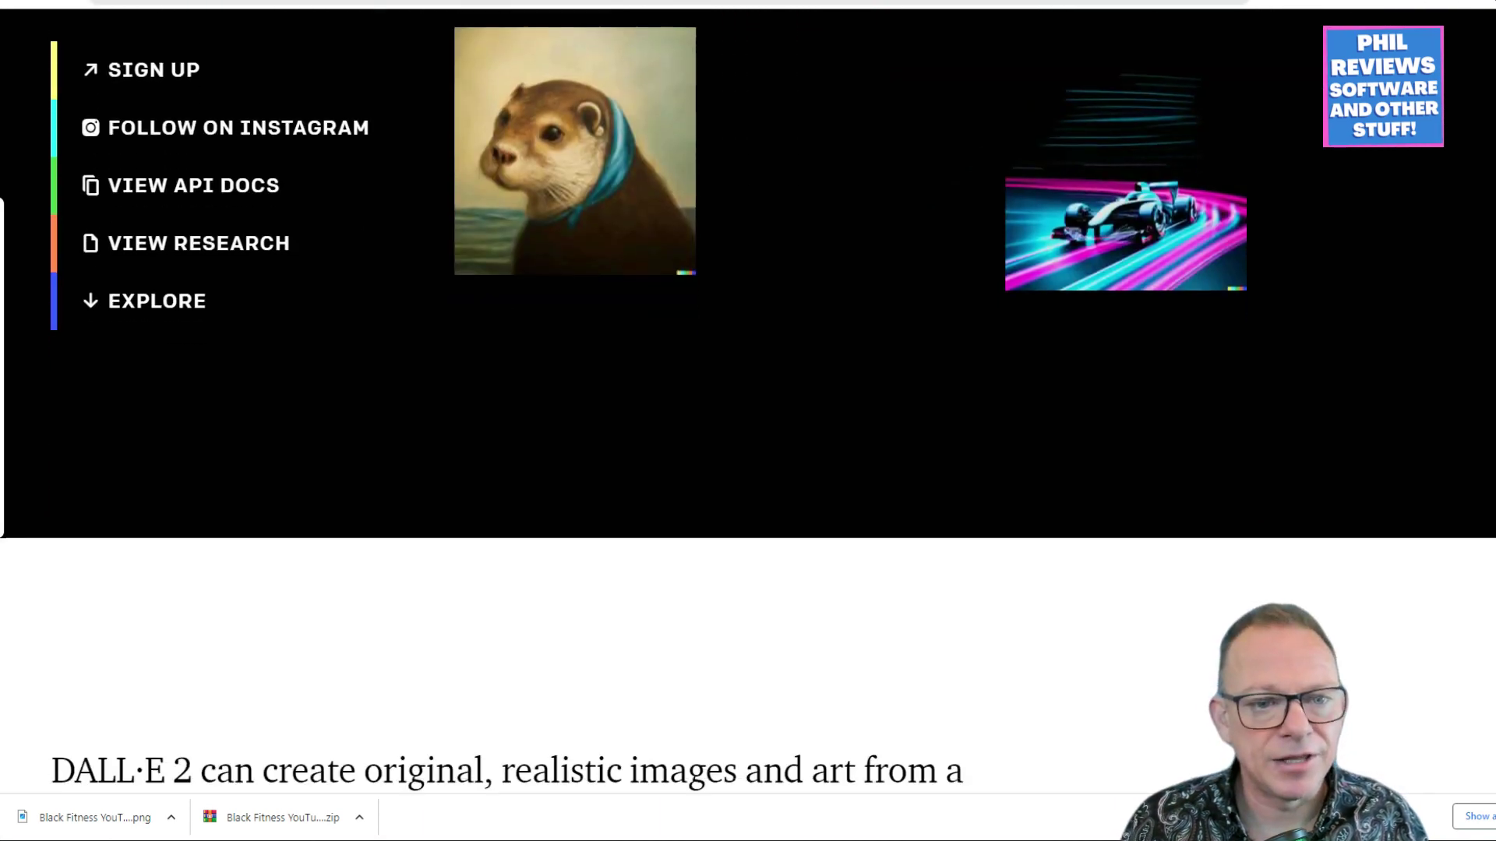
pyautogui.scroll(10, 748, 421)
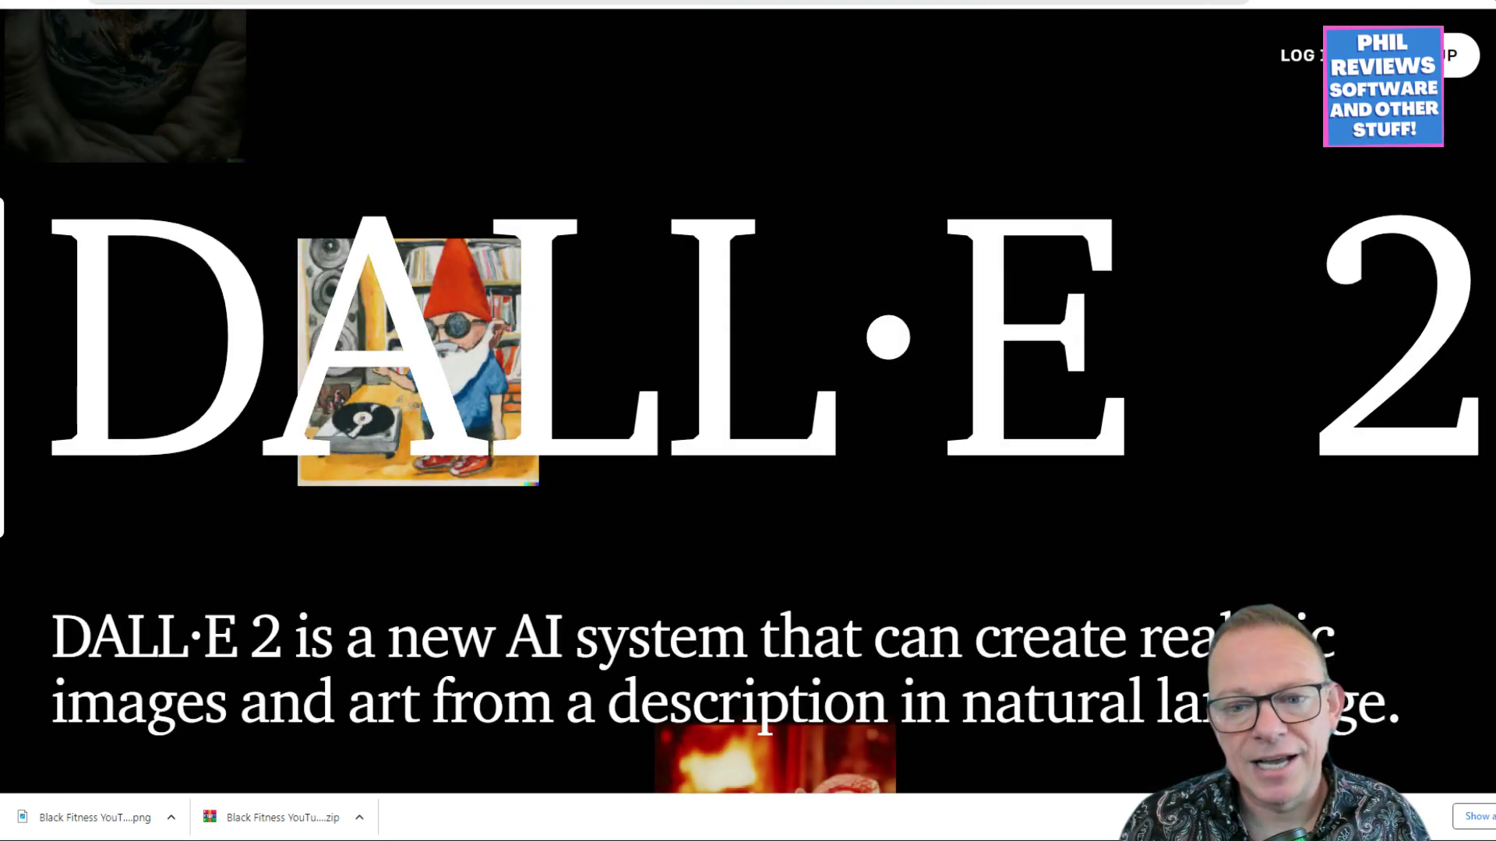
pyautogui.scroll(-10, 748, 420)
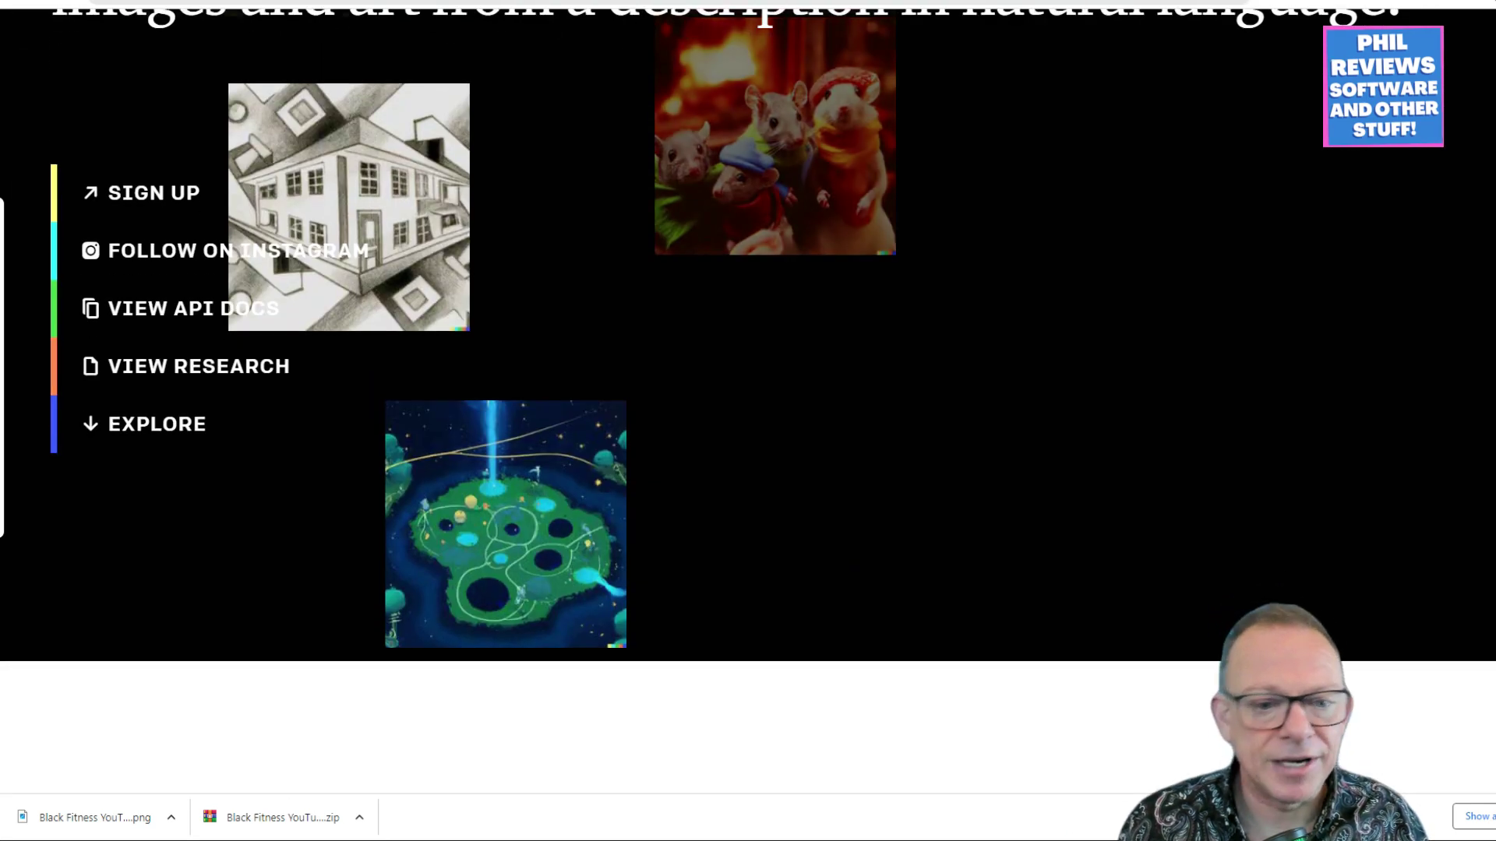
pyautogui.scroll(-7, 748, 420)
pyautogui.scroll(6, 748, 421)
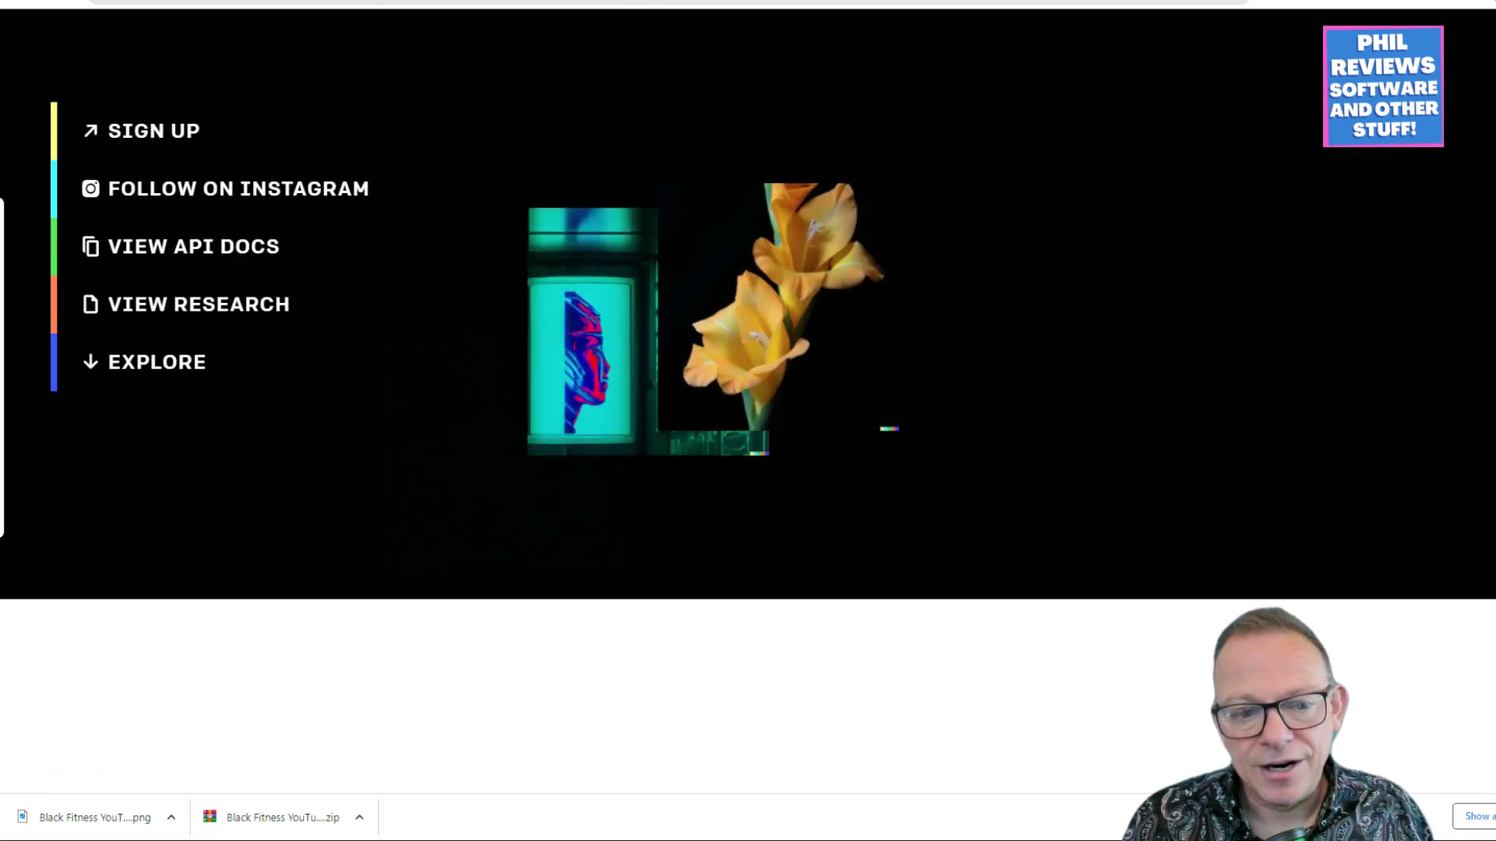
pyautogui.scroll(4, 748, 420)
pyautogui.scroll(-12, 748, 421)
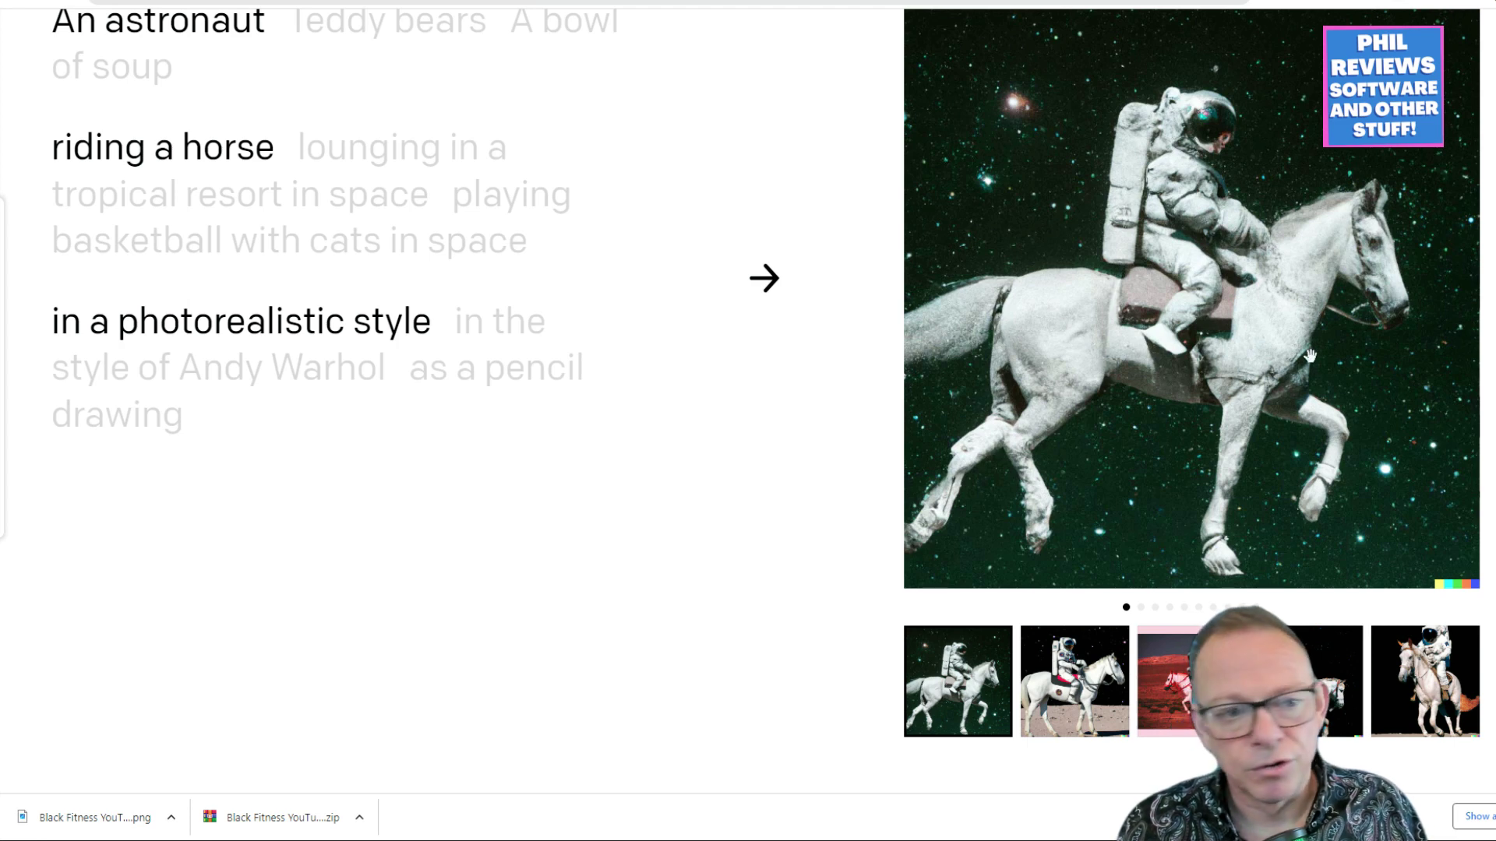
pyautogui.scroll(-3, 748, 421)
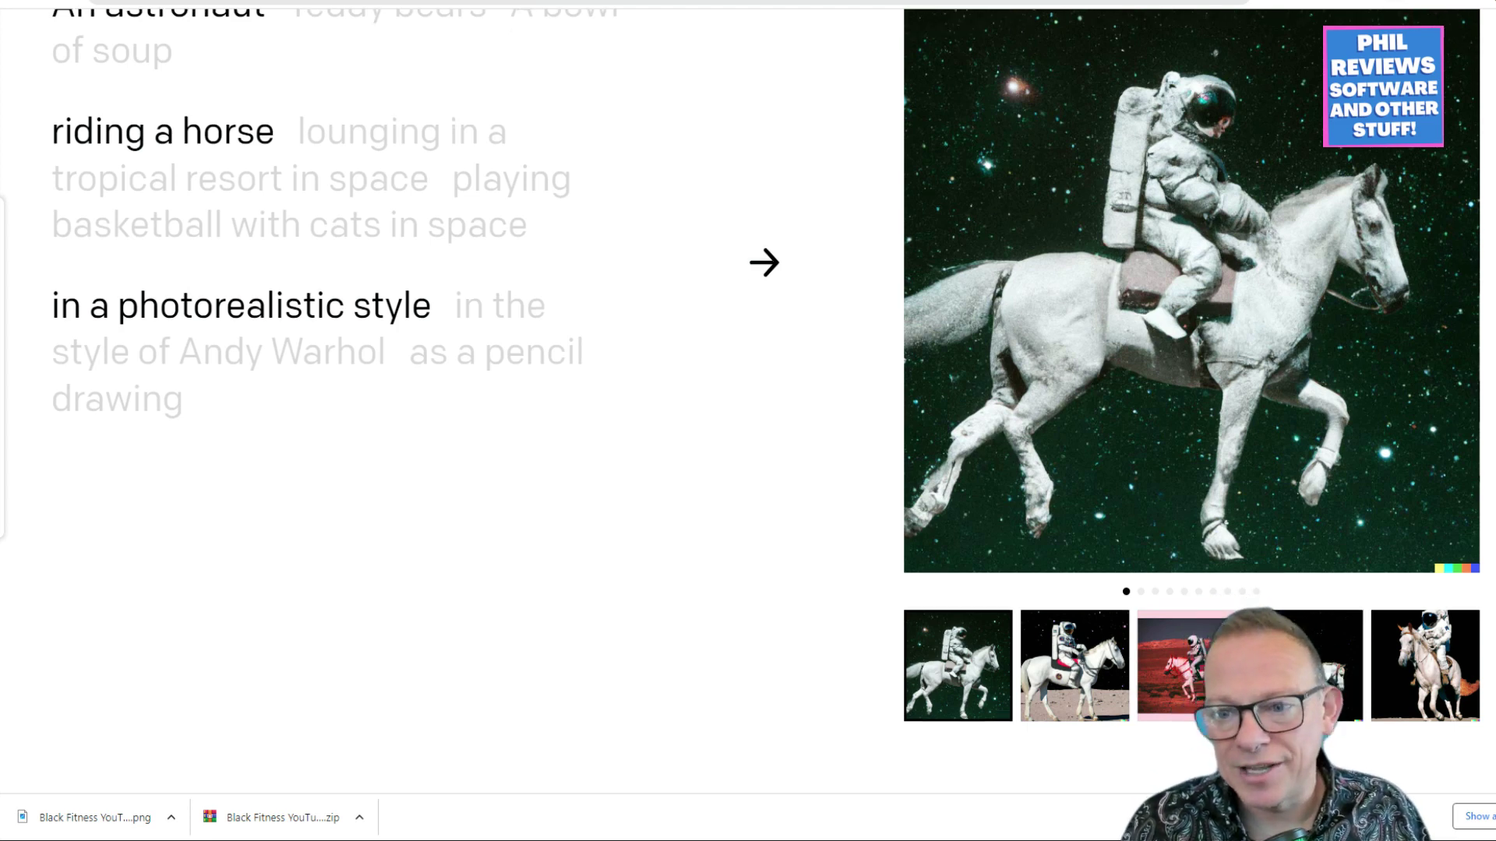
pyautogui.scroll(3, 748, 420)
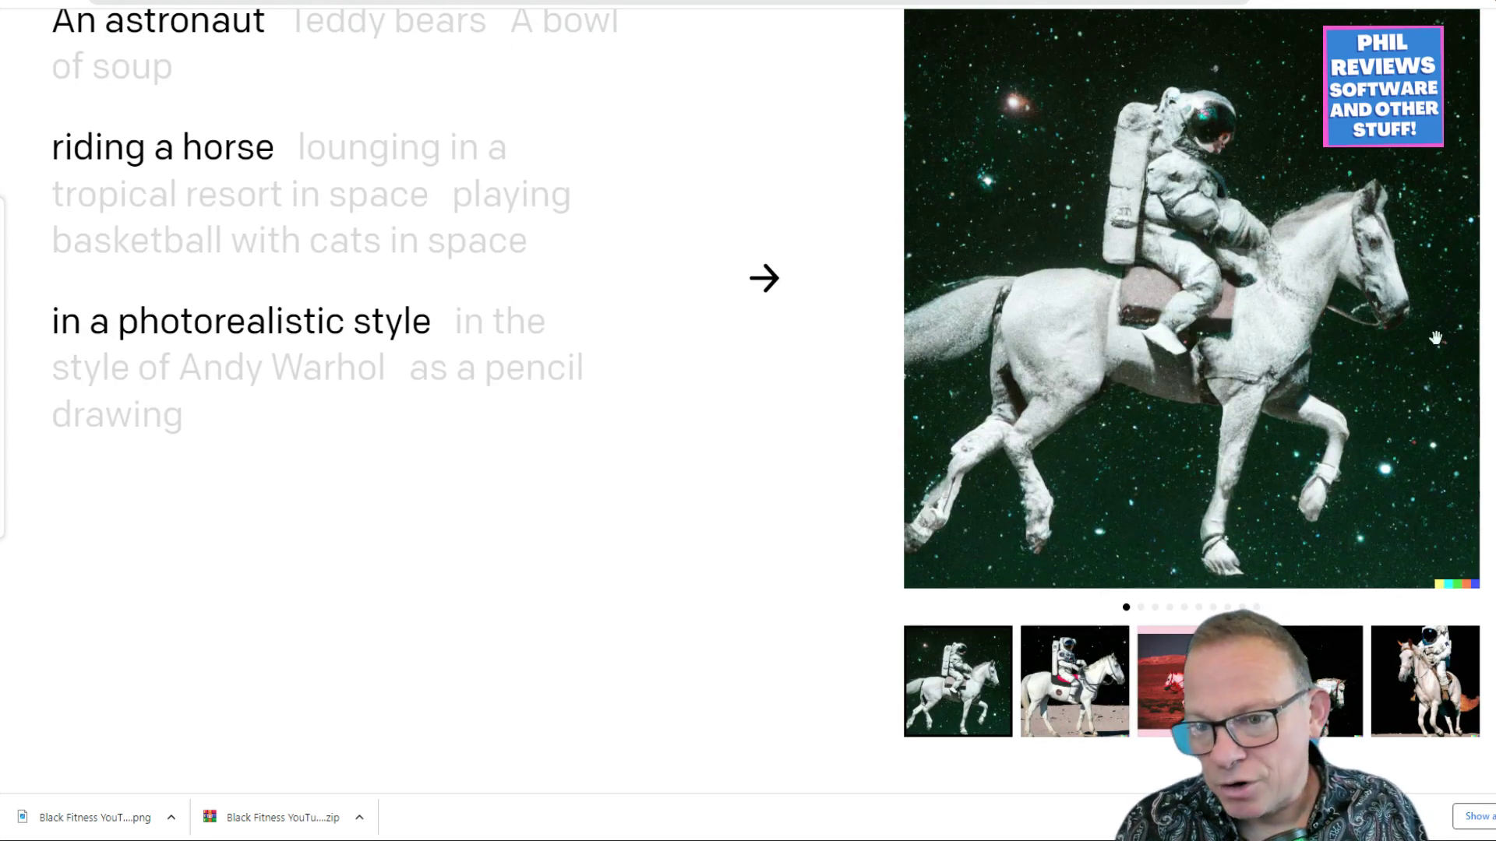
pyautogui.scroll(5, 1192, 312)
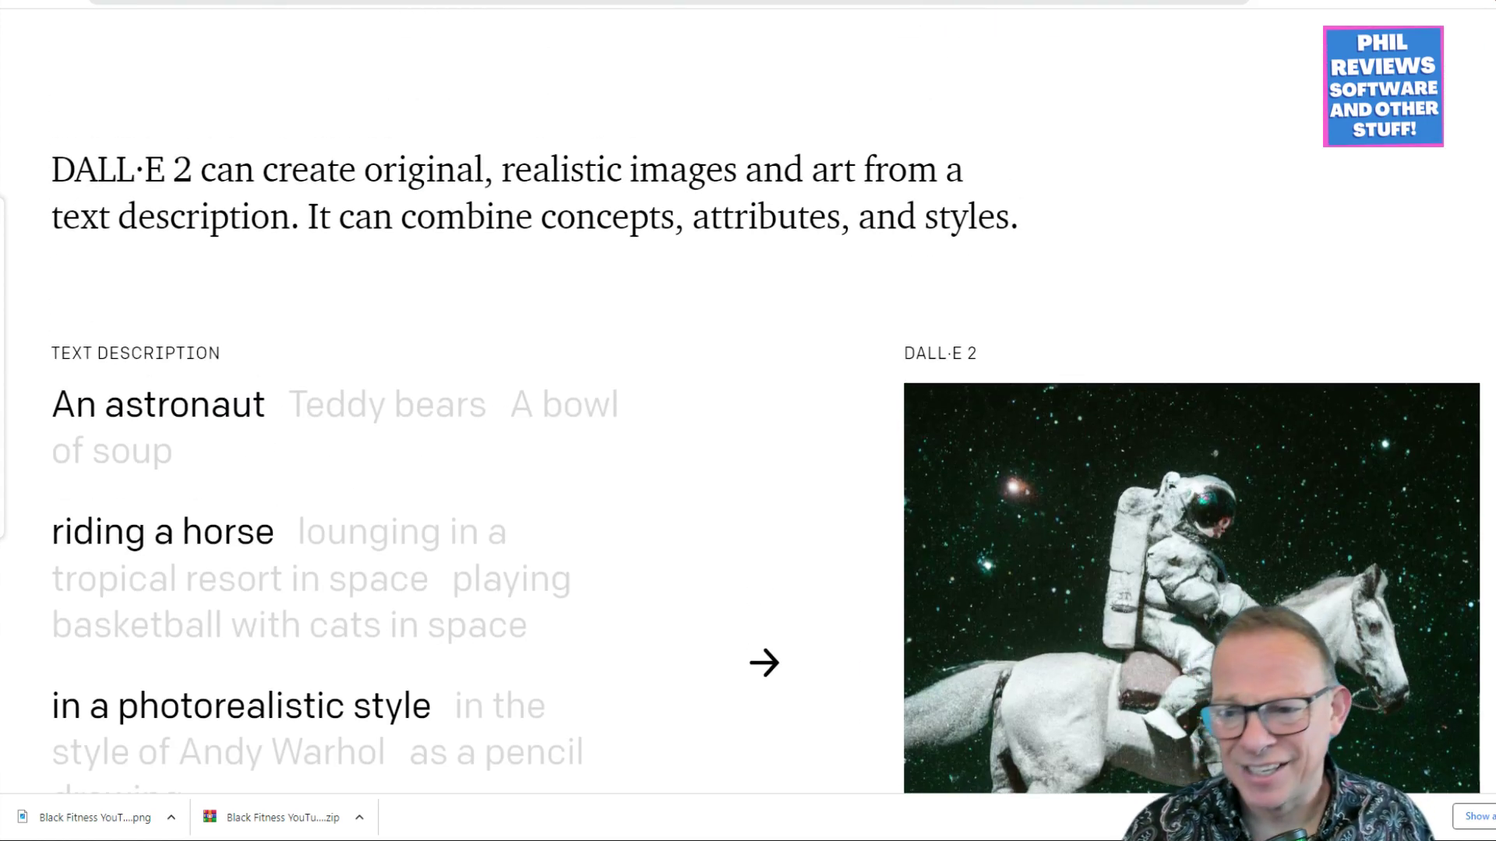
pyautogui.scroll(10, 748, 468)
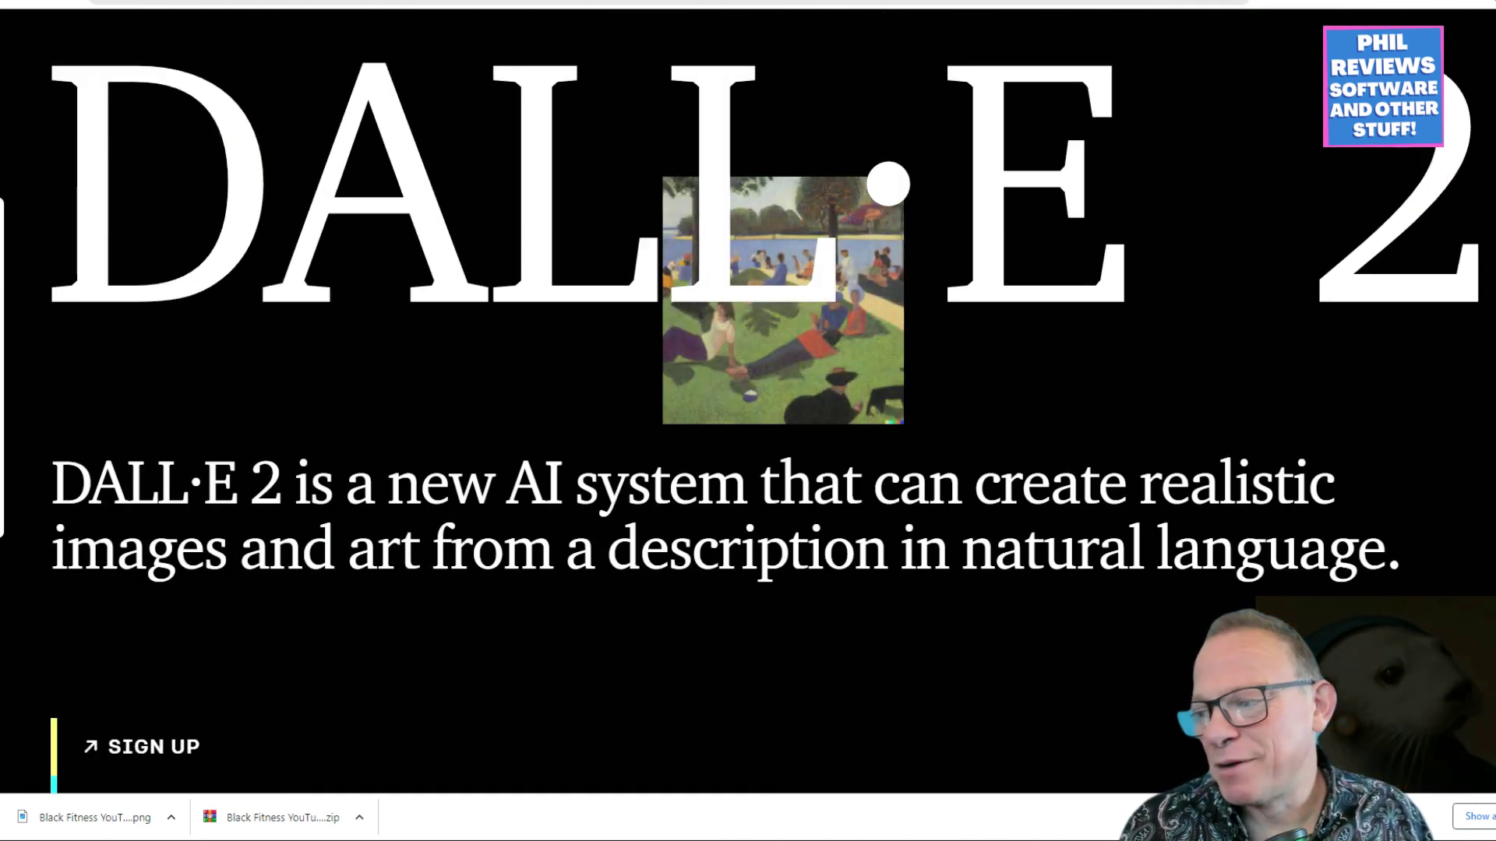
pyautogui.scroll(-8, 748, 420)
pyautogui.scroll(8, 1094, 123)
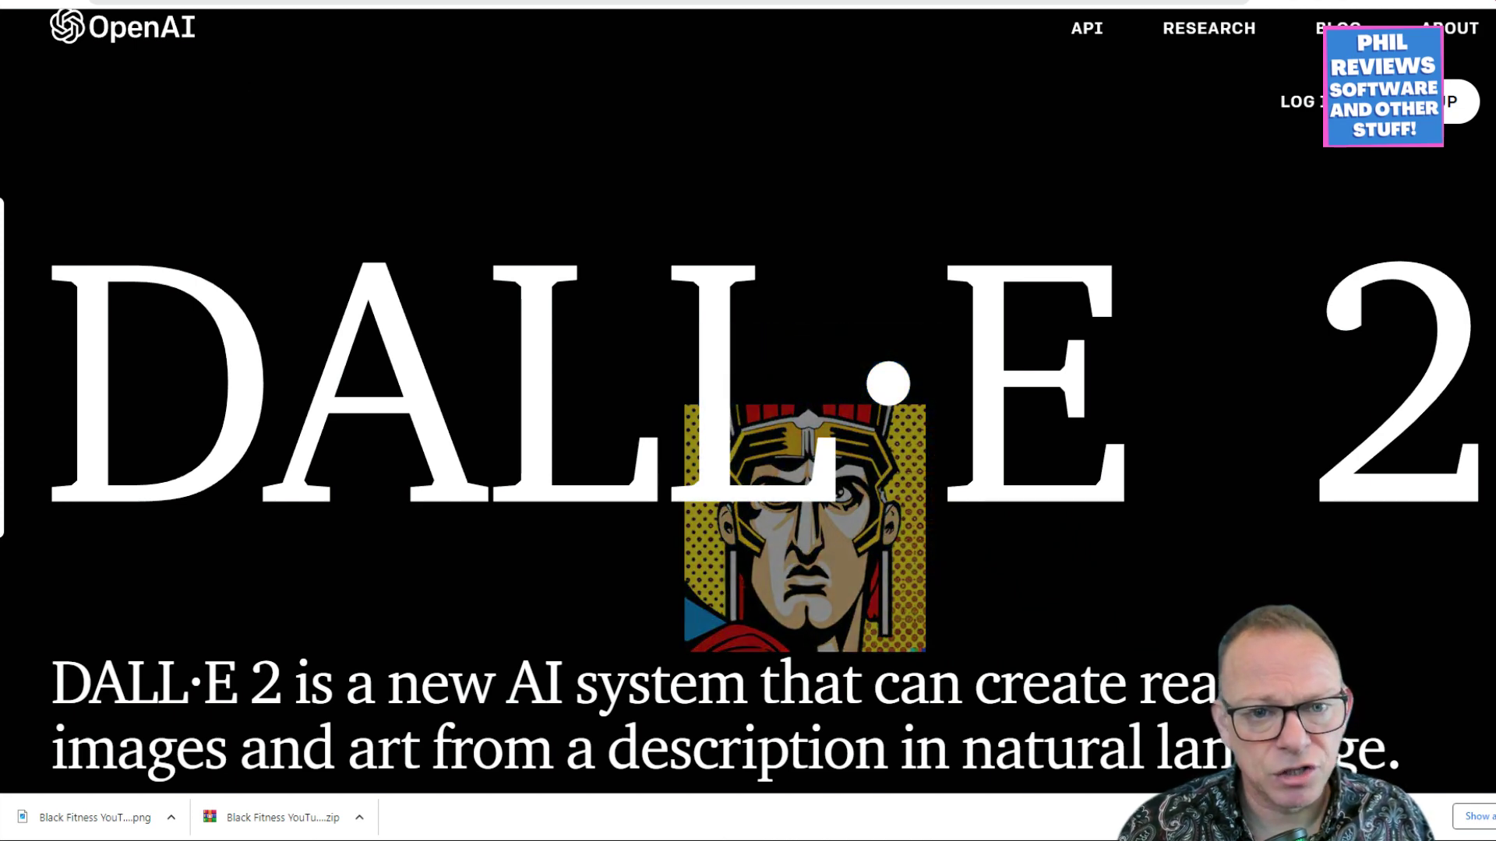
# Switch to the Canva YouTube thumbnail design and review the Text to Image results for "dog with human head riding a bike"
pyautogui.hotkey('ctrl', 'Tab')
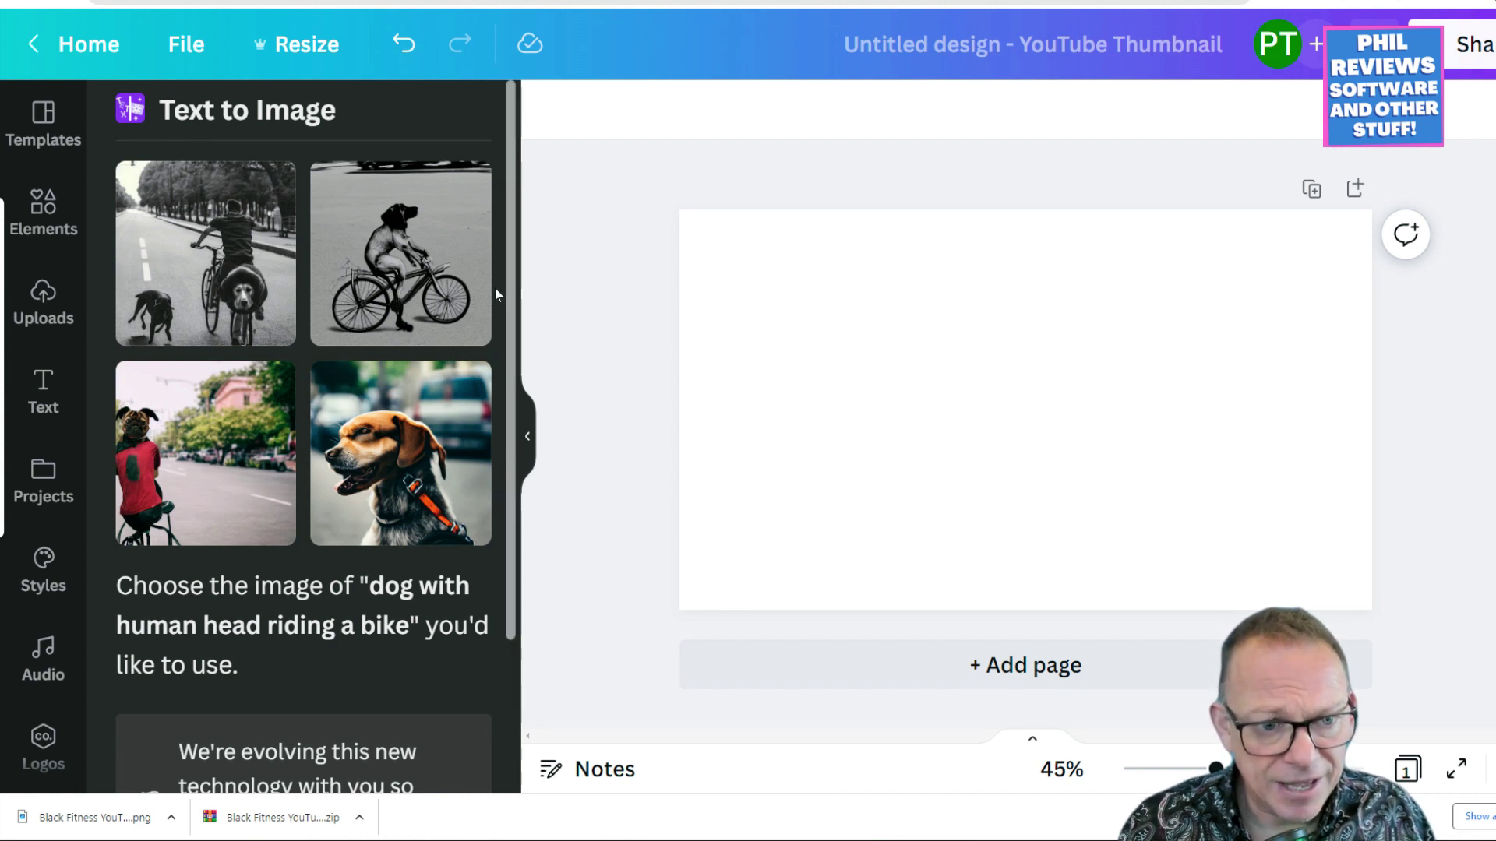
pyautogui.moveTo(510, 521); pyautogui.dragTo(518, 297)
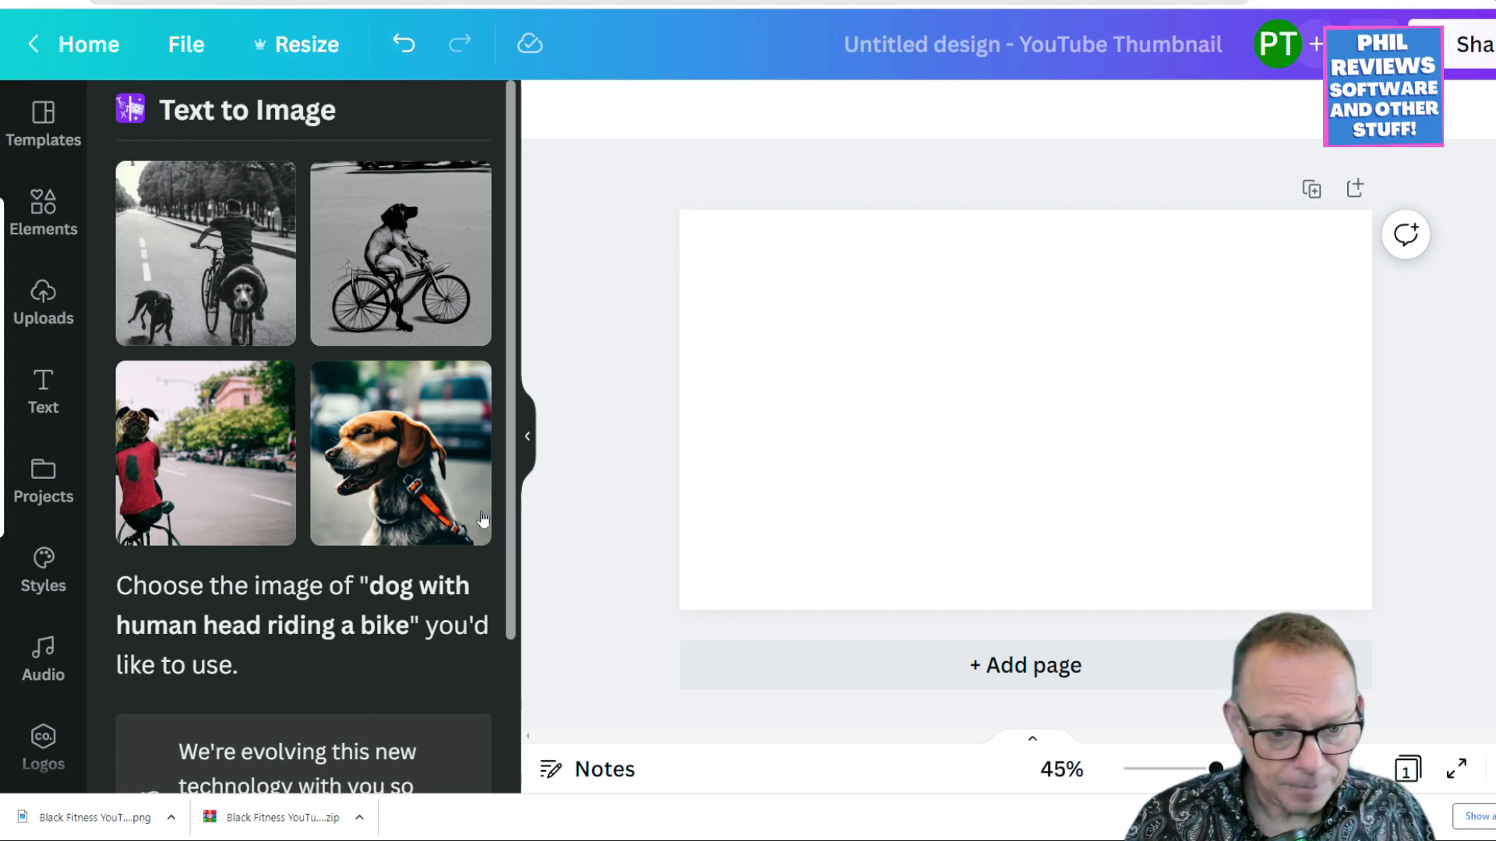
pyautogui.moveTo(509, 514); pyautogui.dragTo(492, 301)
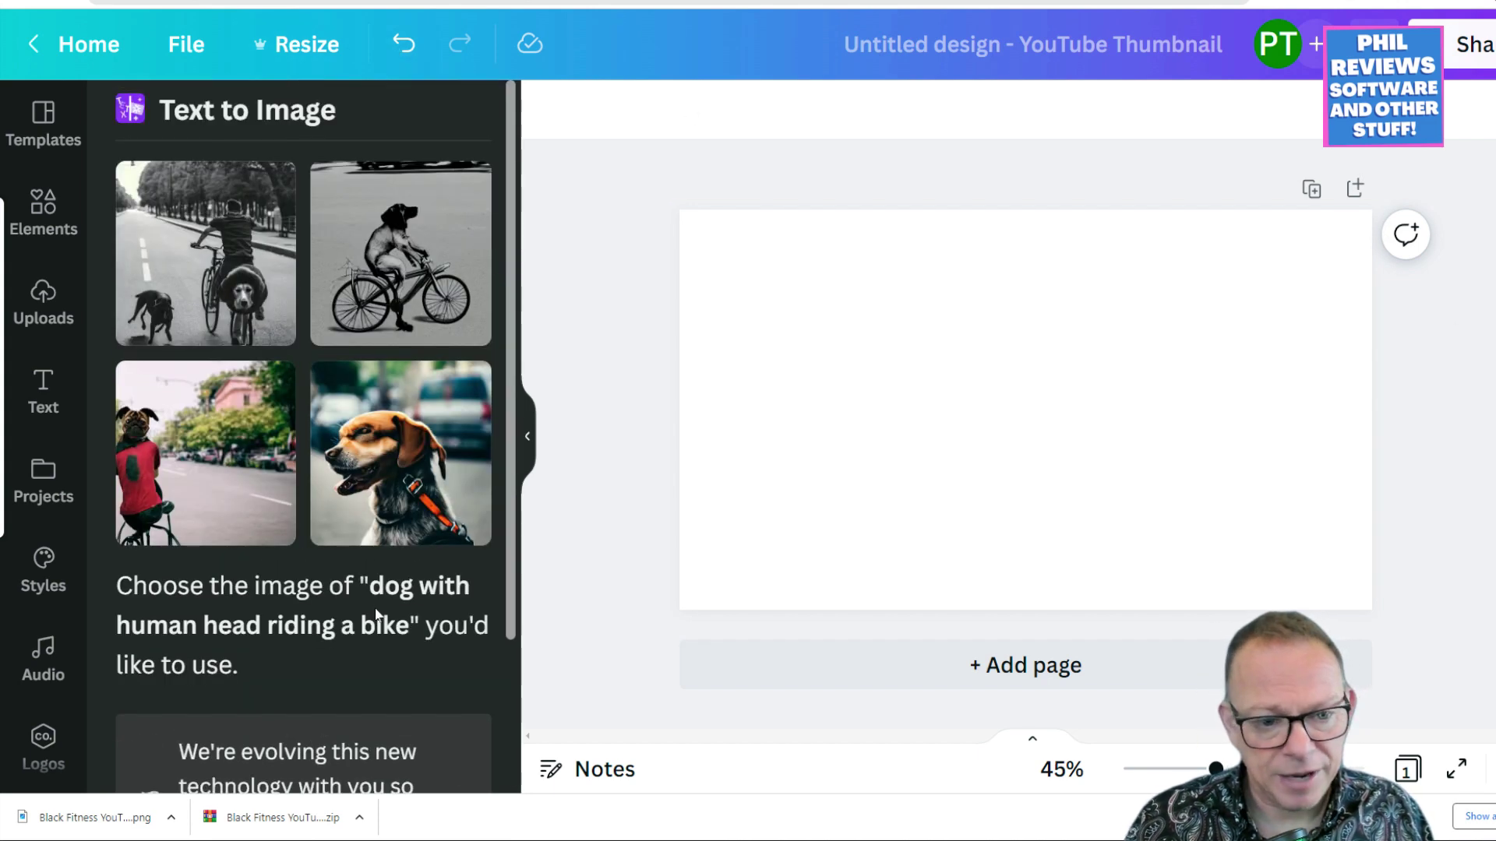
pyautogui.scroll(-3, 506, 534)
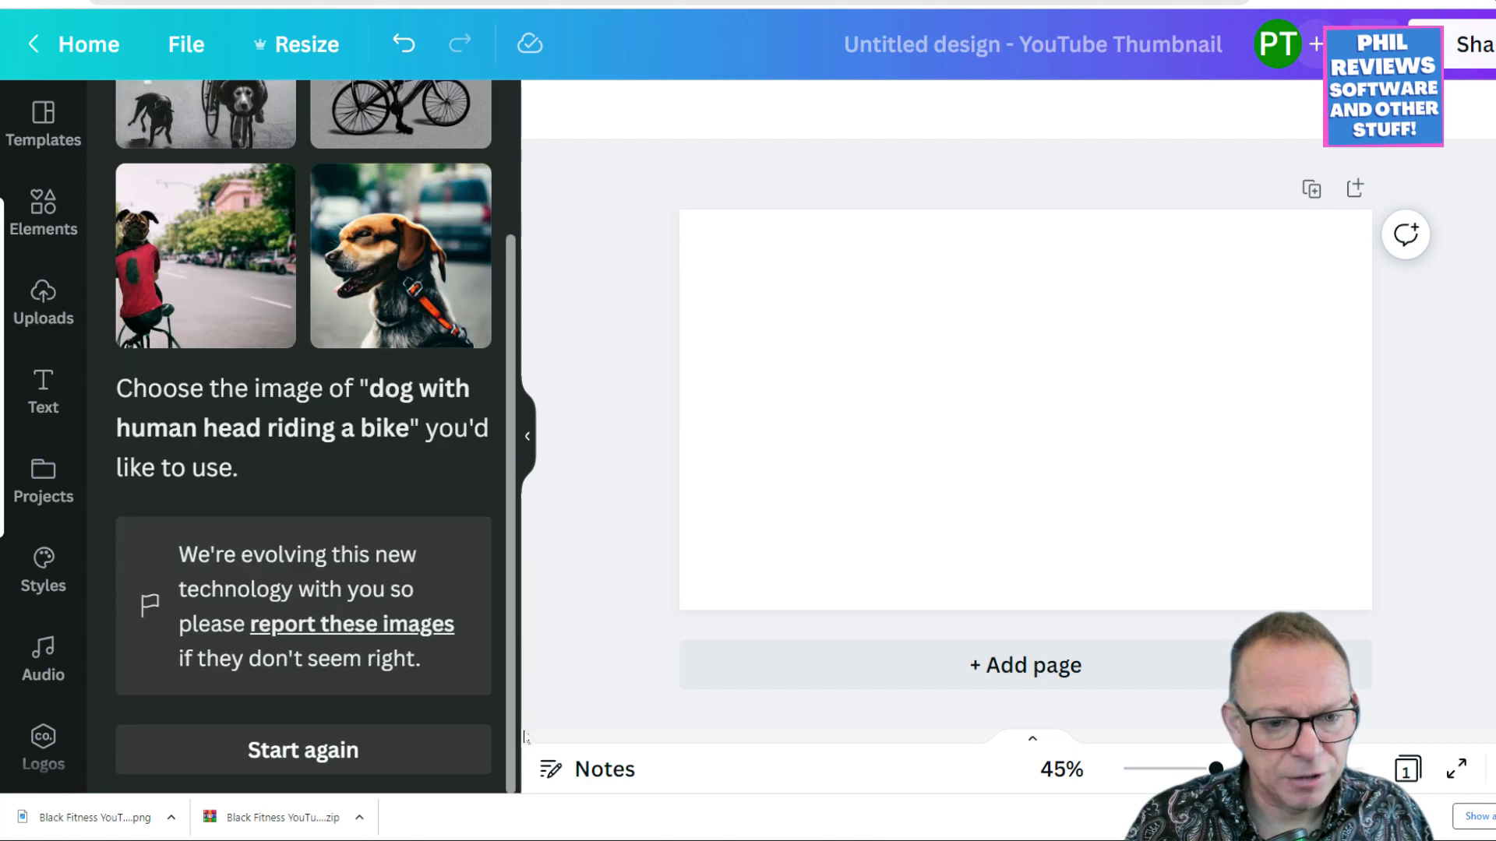
# Start the Text to Image request again and replace the image description with "Lots of pizzas and ice cream"
pyautogui.click(402, 755)
pyautogui.click(348, 211)
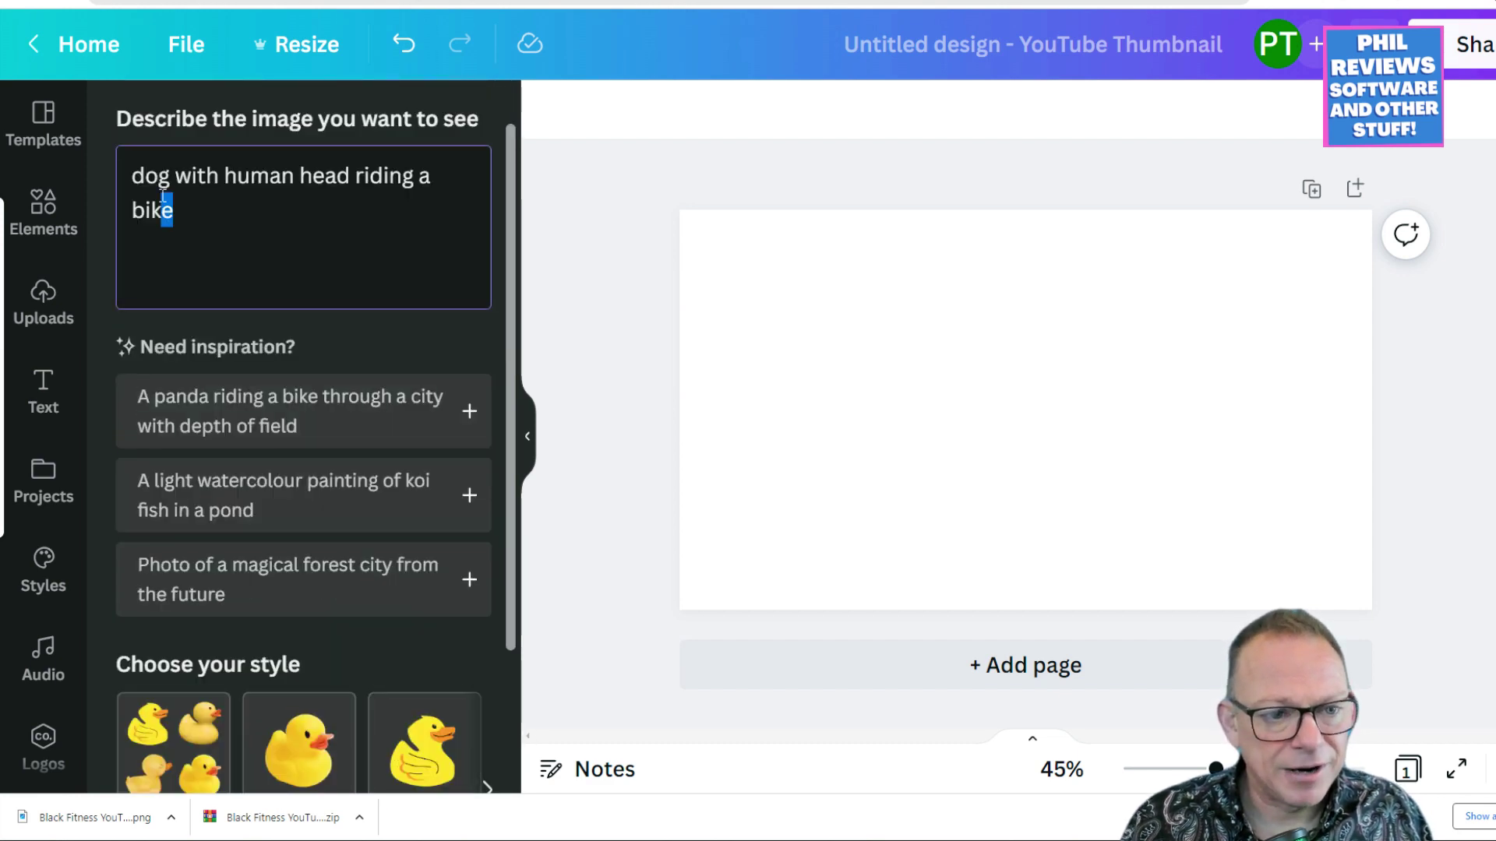
pyautogui.moveTo(122, 205); pyautogui.dragTo(113, 150)
pyautogui.press('BackSpace')
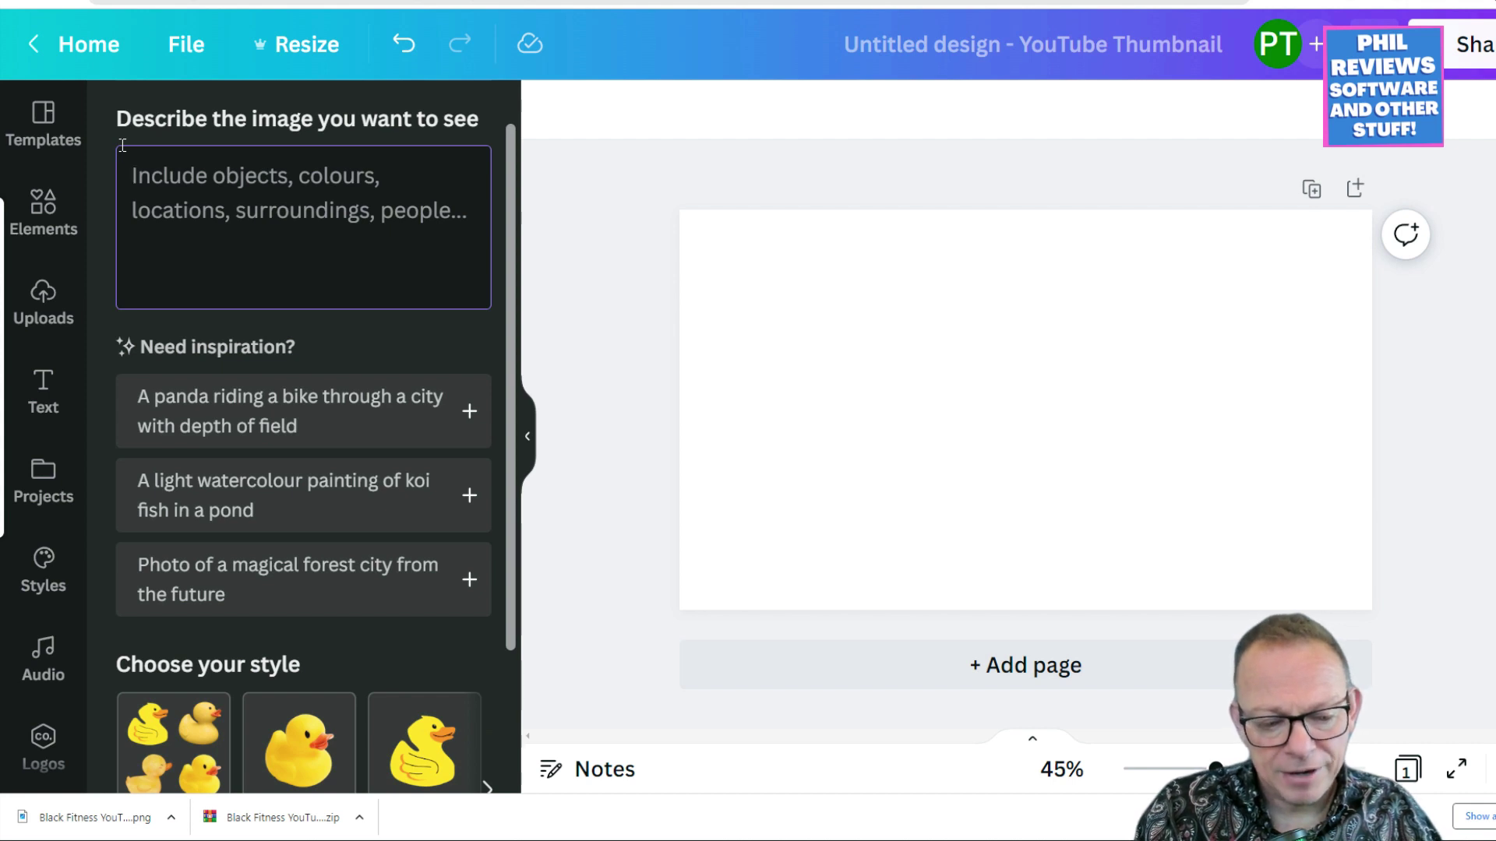
pyautogui.write('Lots of pizzas and ice cream')
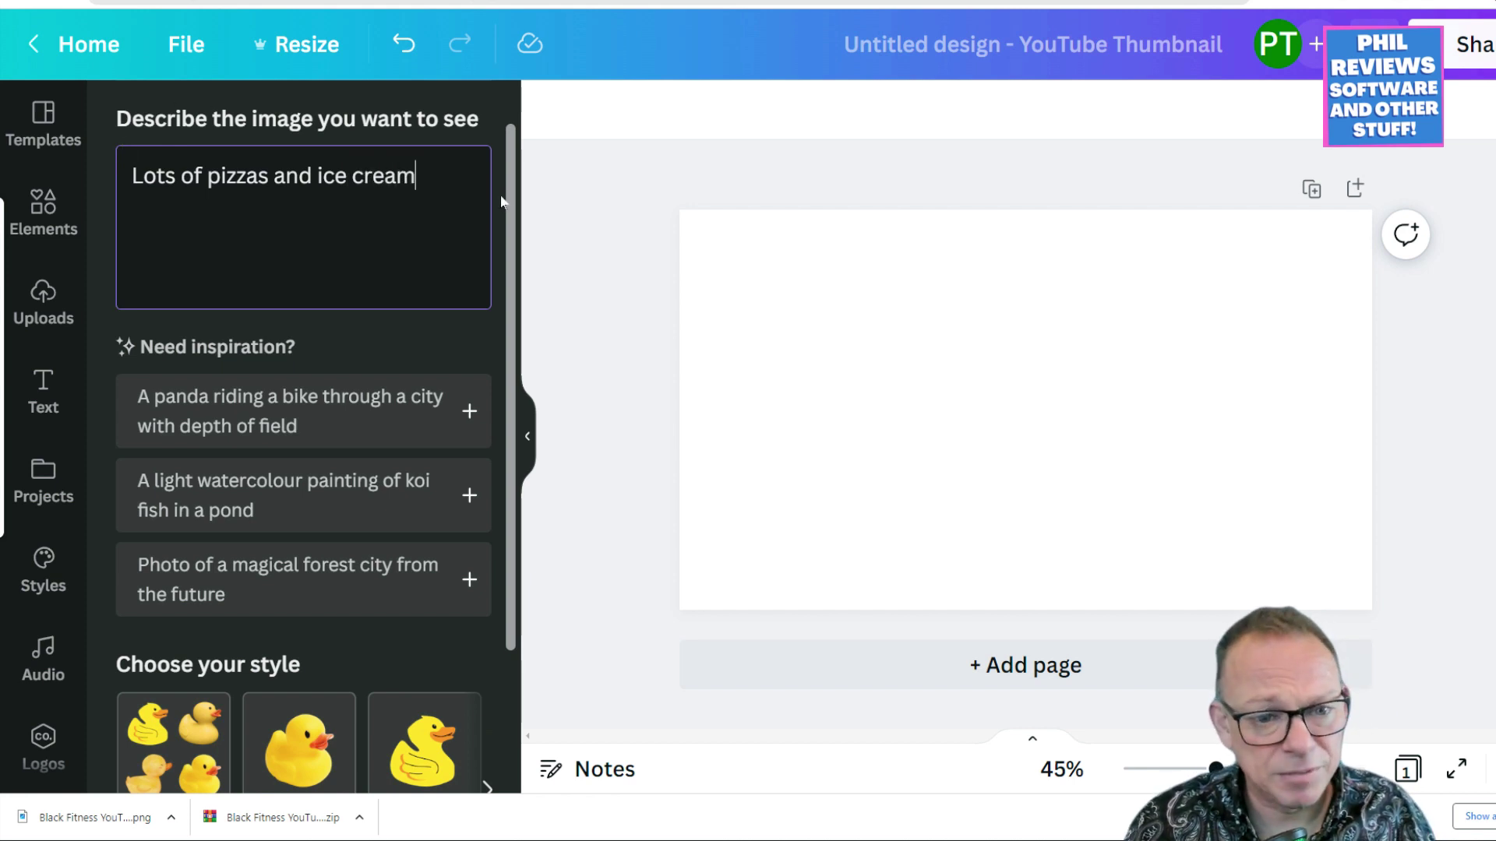
# Generate images from the pizza and ice cream description and review the results
pyautogui.scroll(-3, 390, 390)
pyautogui.scroll(3, 296, 701)
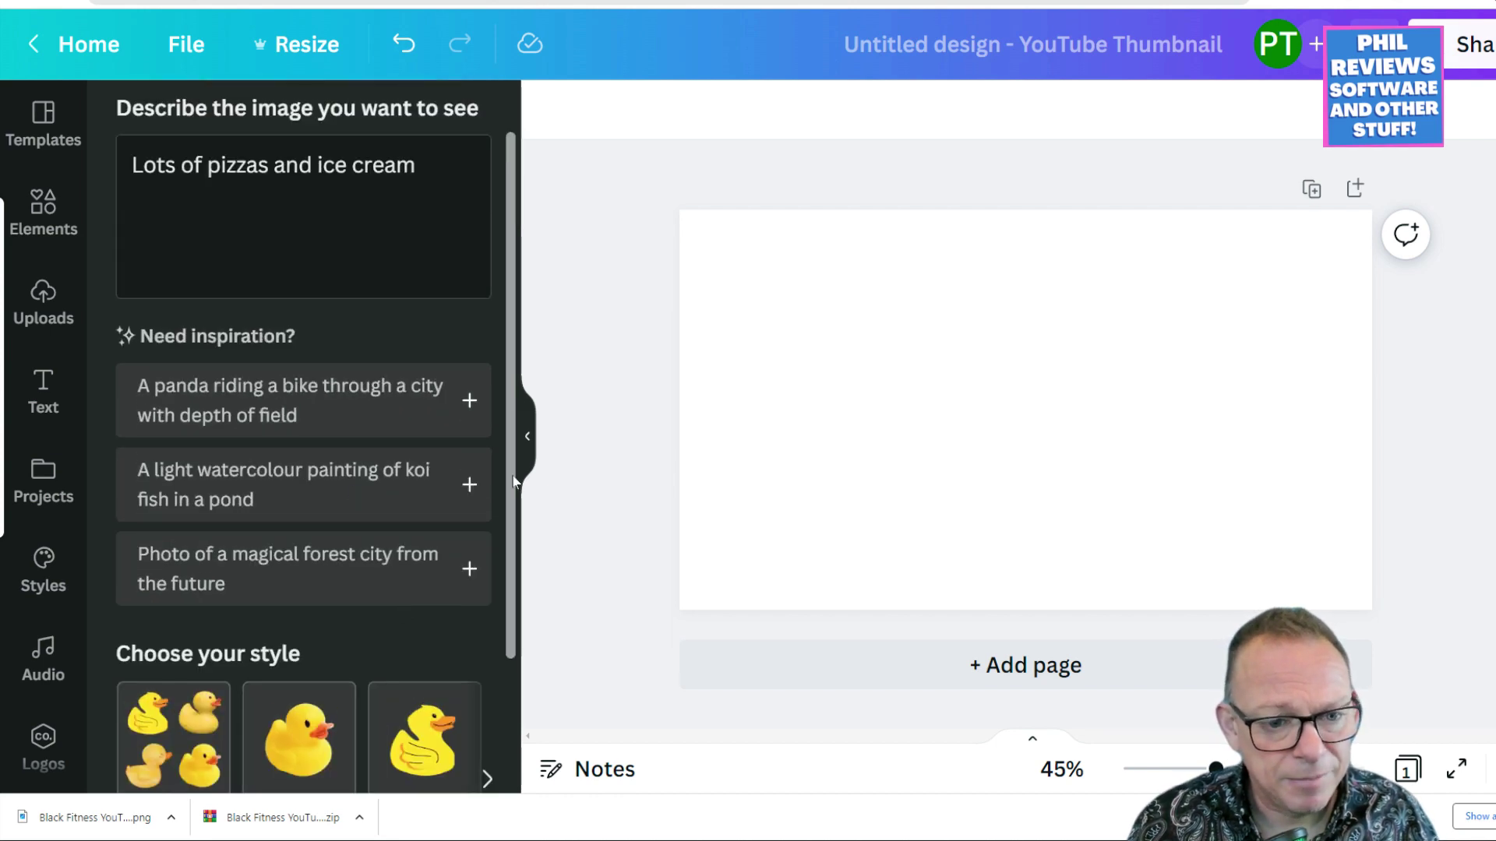
pyautogui.scroll(-3, 390, 545)
pyautogui.click(390, 748)
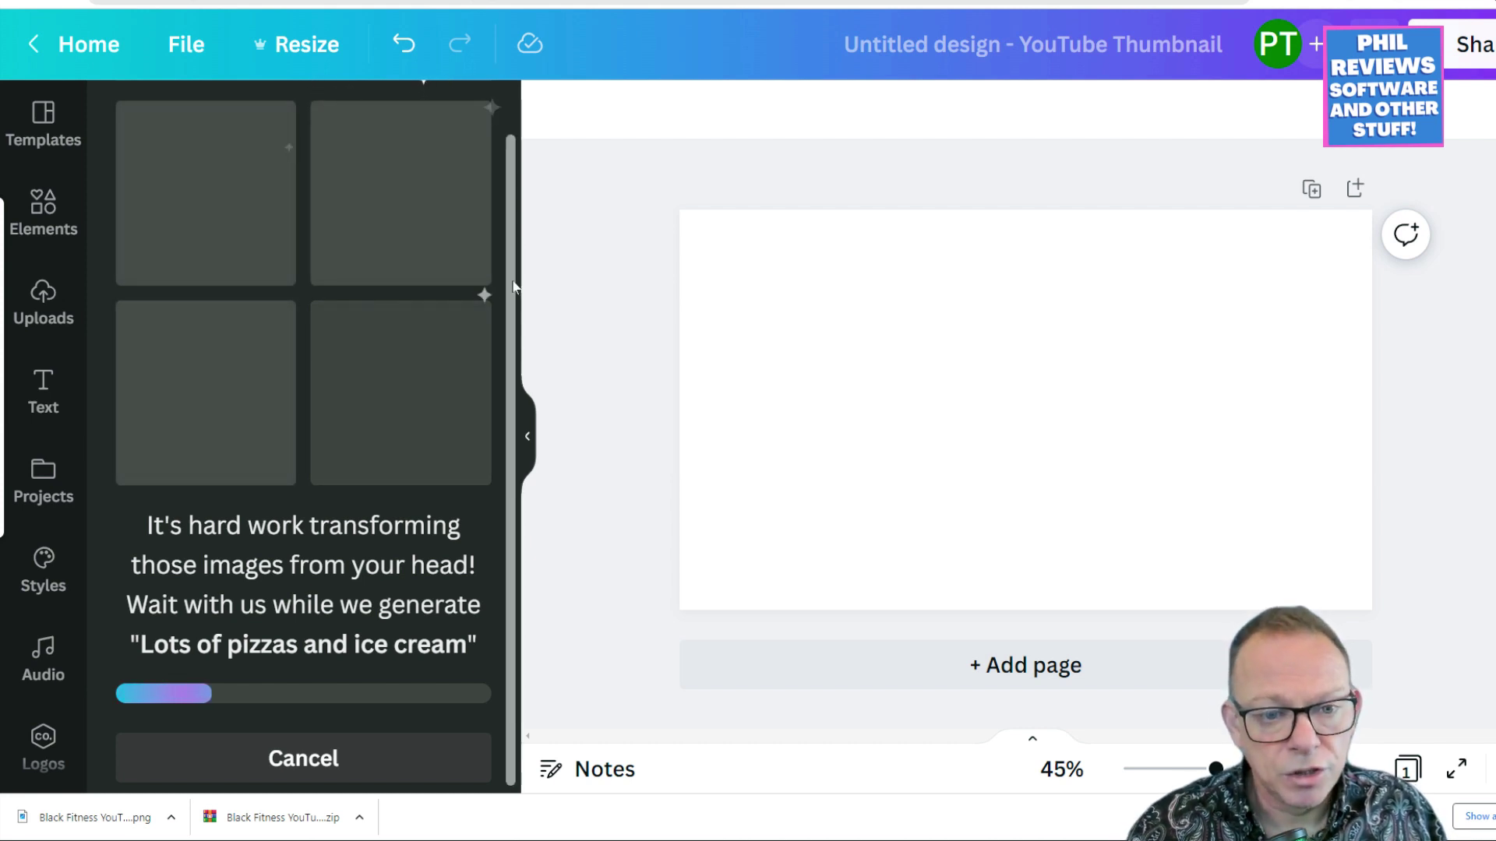
pyautogui.moveTo(511, 297); pyautogui.dragTo(374, 237)
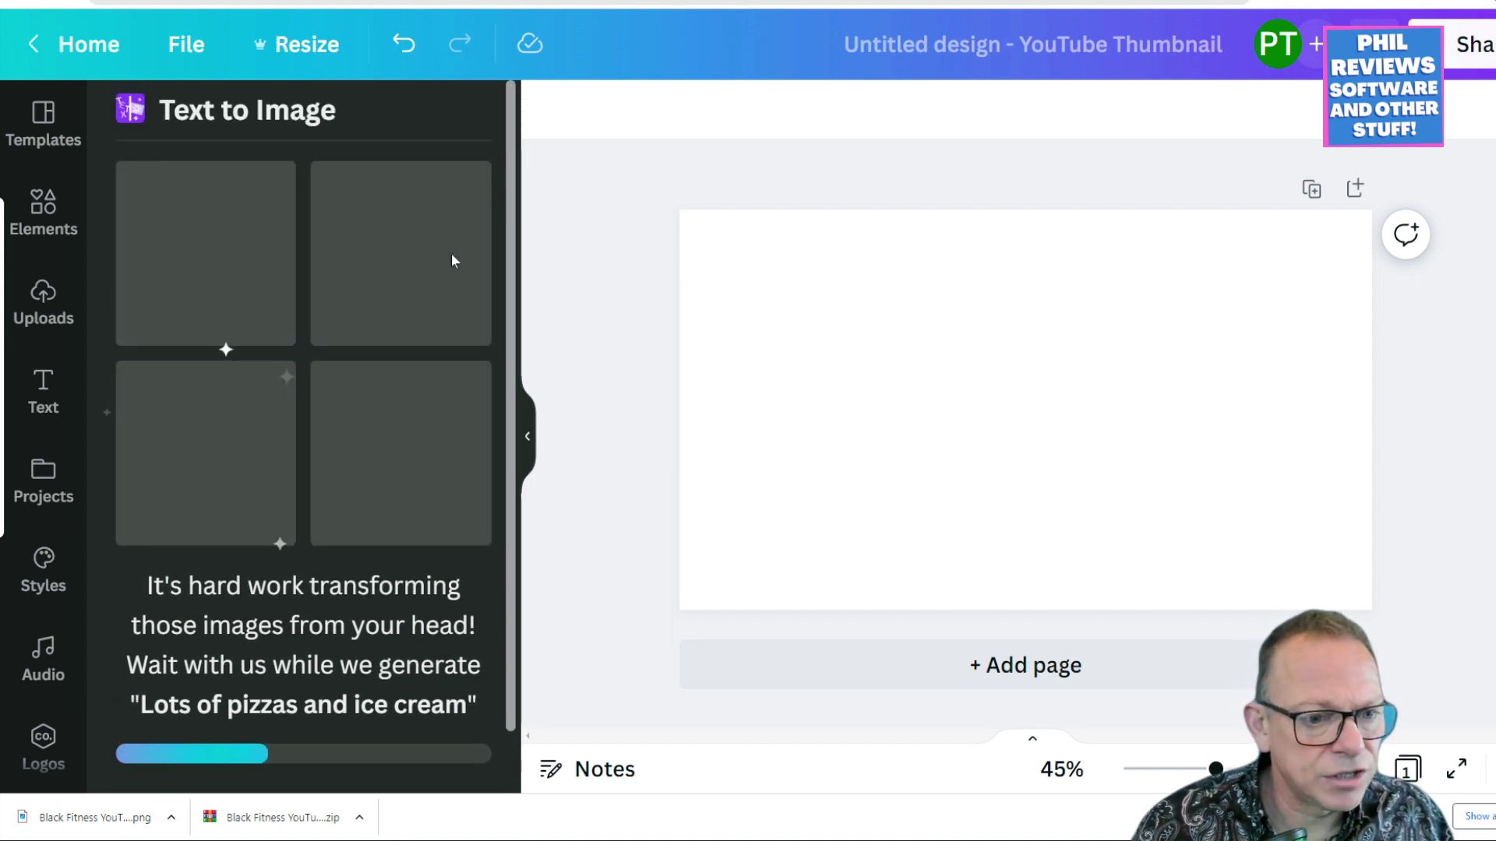
pyautogui.scroll(-1, 504, 421)
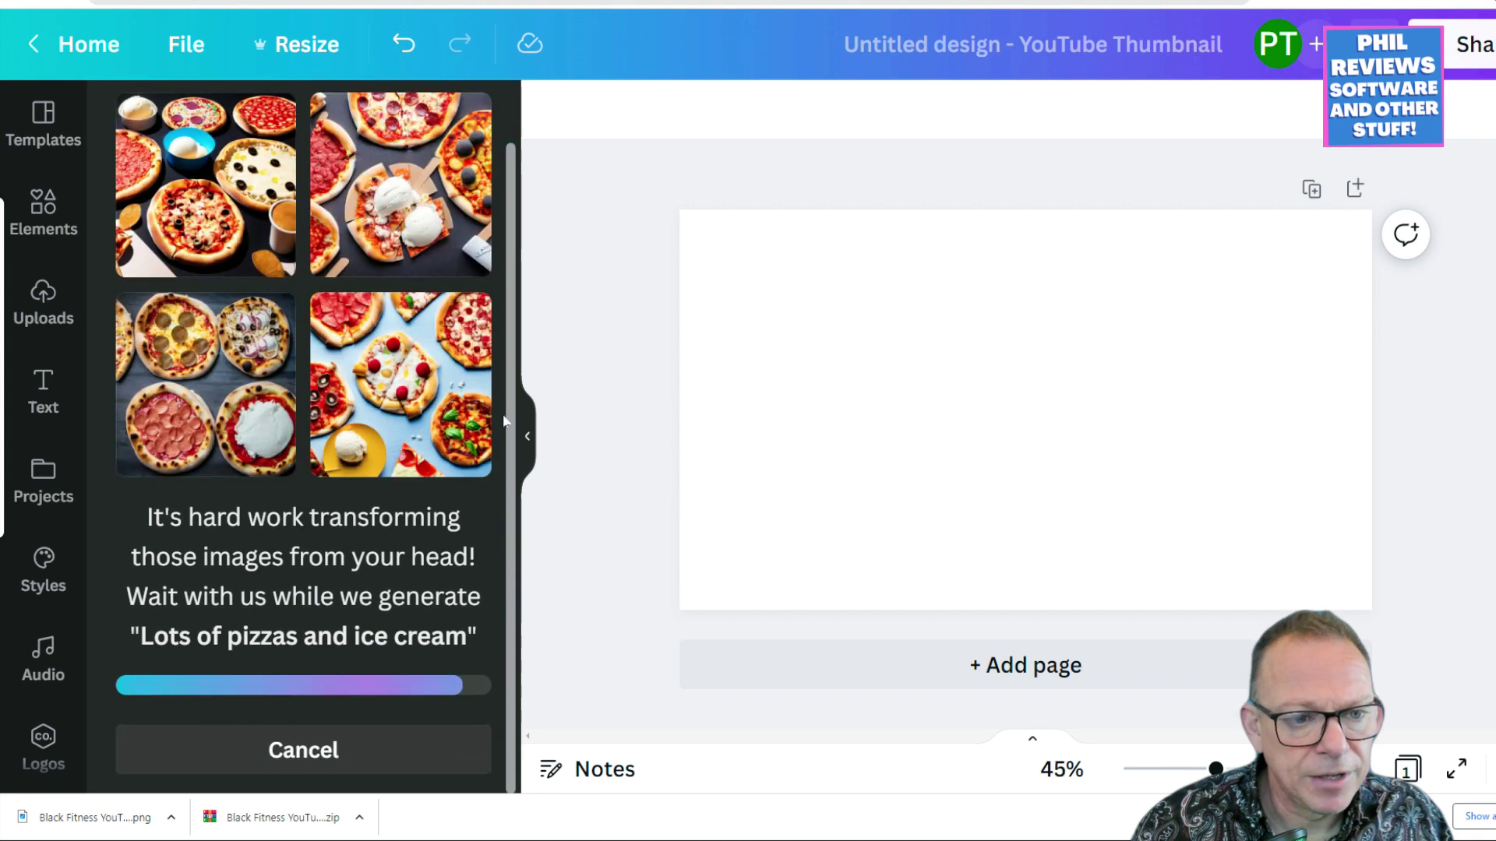
pyautogui.scroll(1, 496, 312)
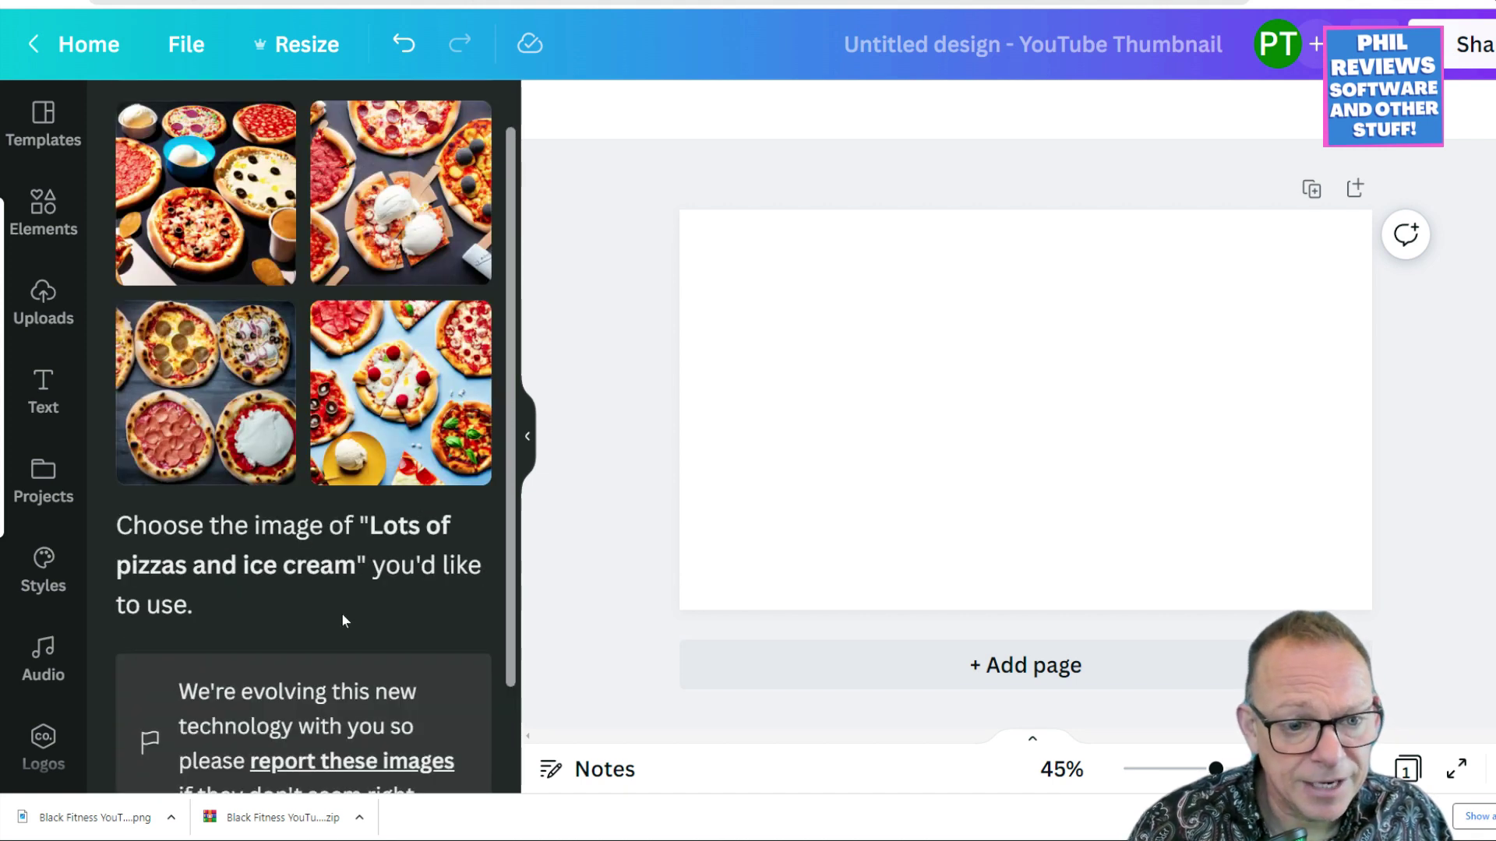
pyautogui.scroll(1, 507, 459)
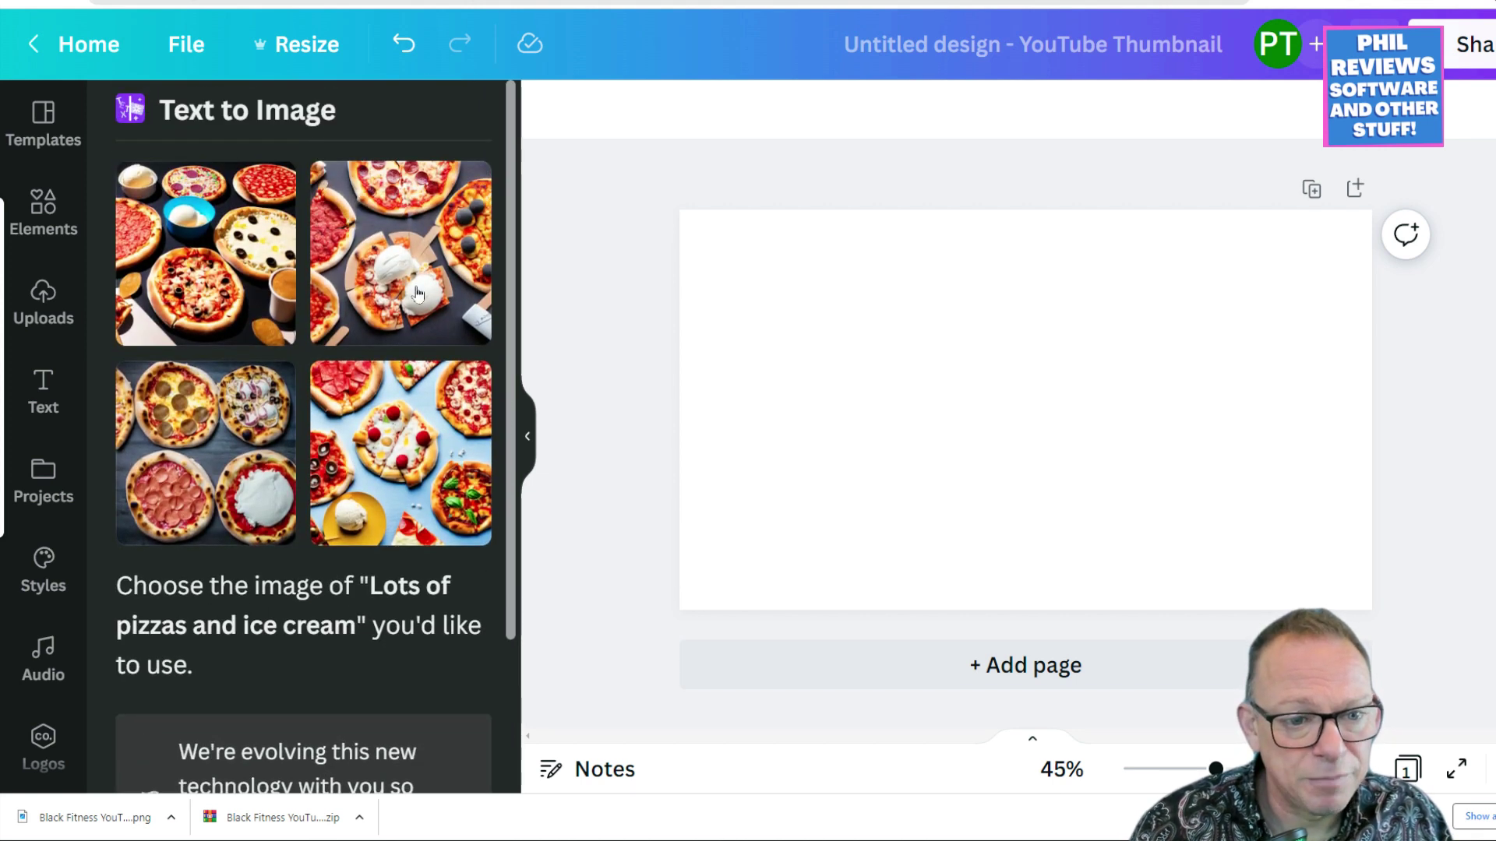
# Add all four generated pizza and ice cream images to the blank thumbnail page
pyautogui.click(223, 286)
pyautogui.click(230, 430)
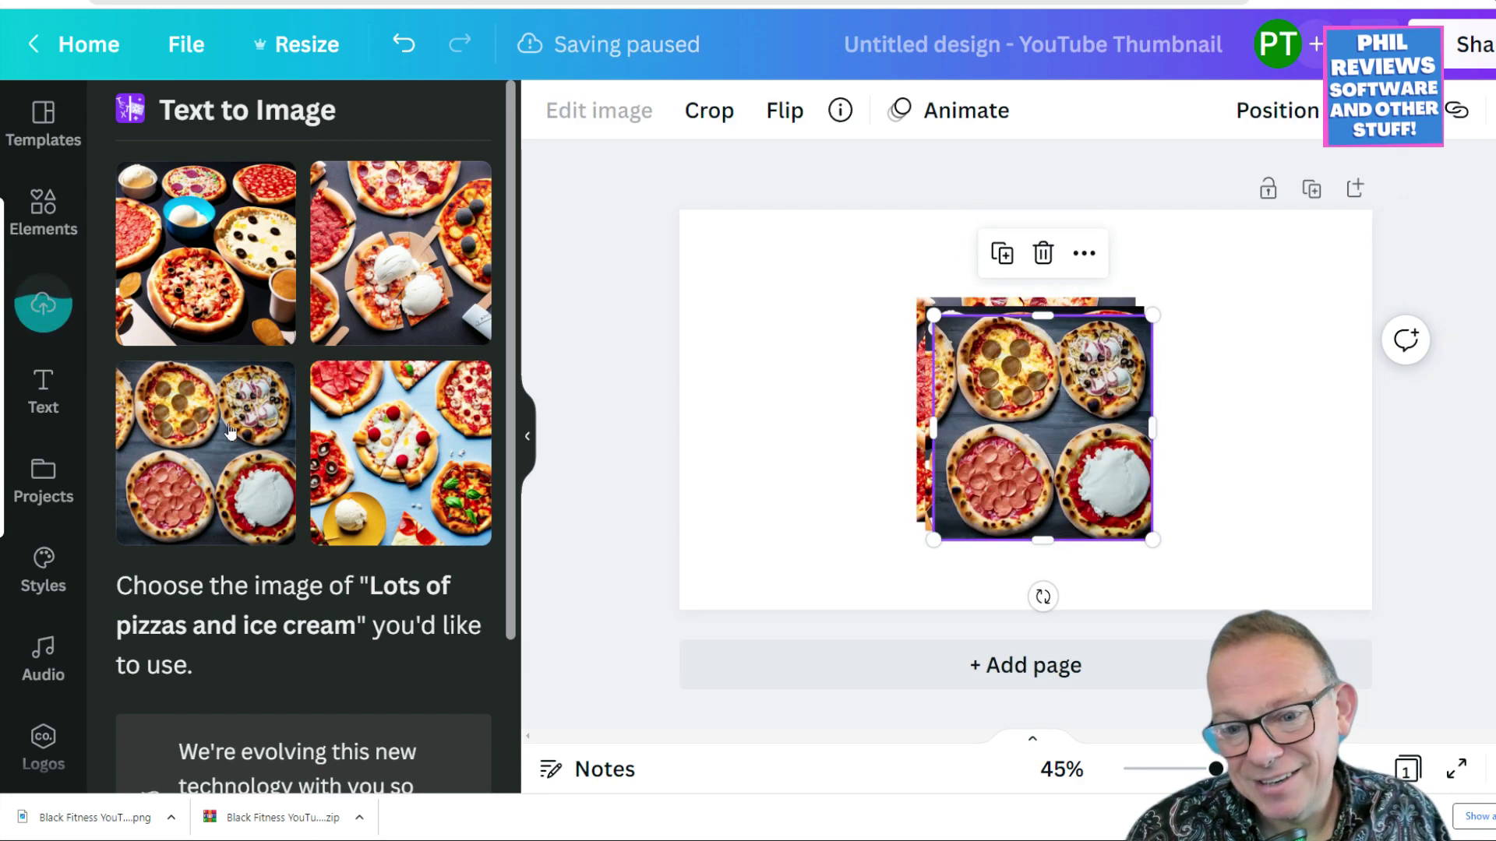
pyautogui.click(371, 430)
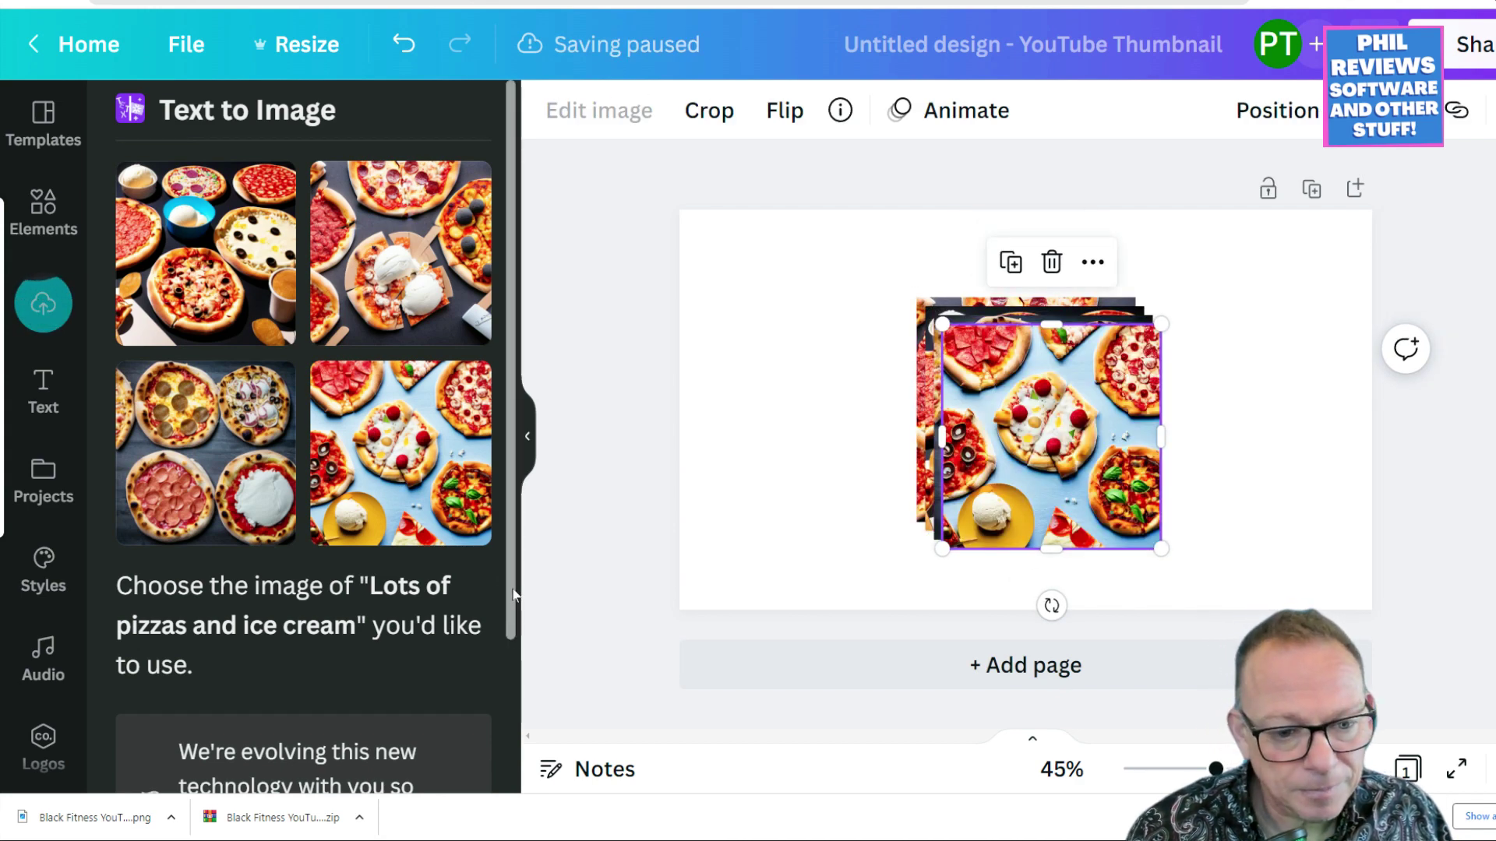
pyautogui.scroll(-3, 405, 608)
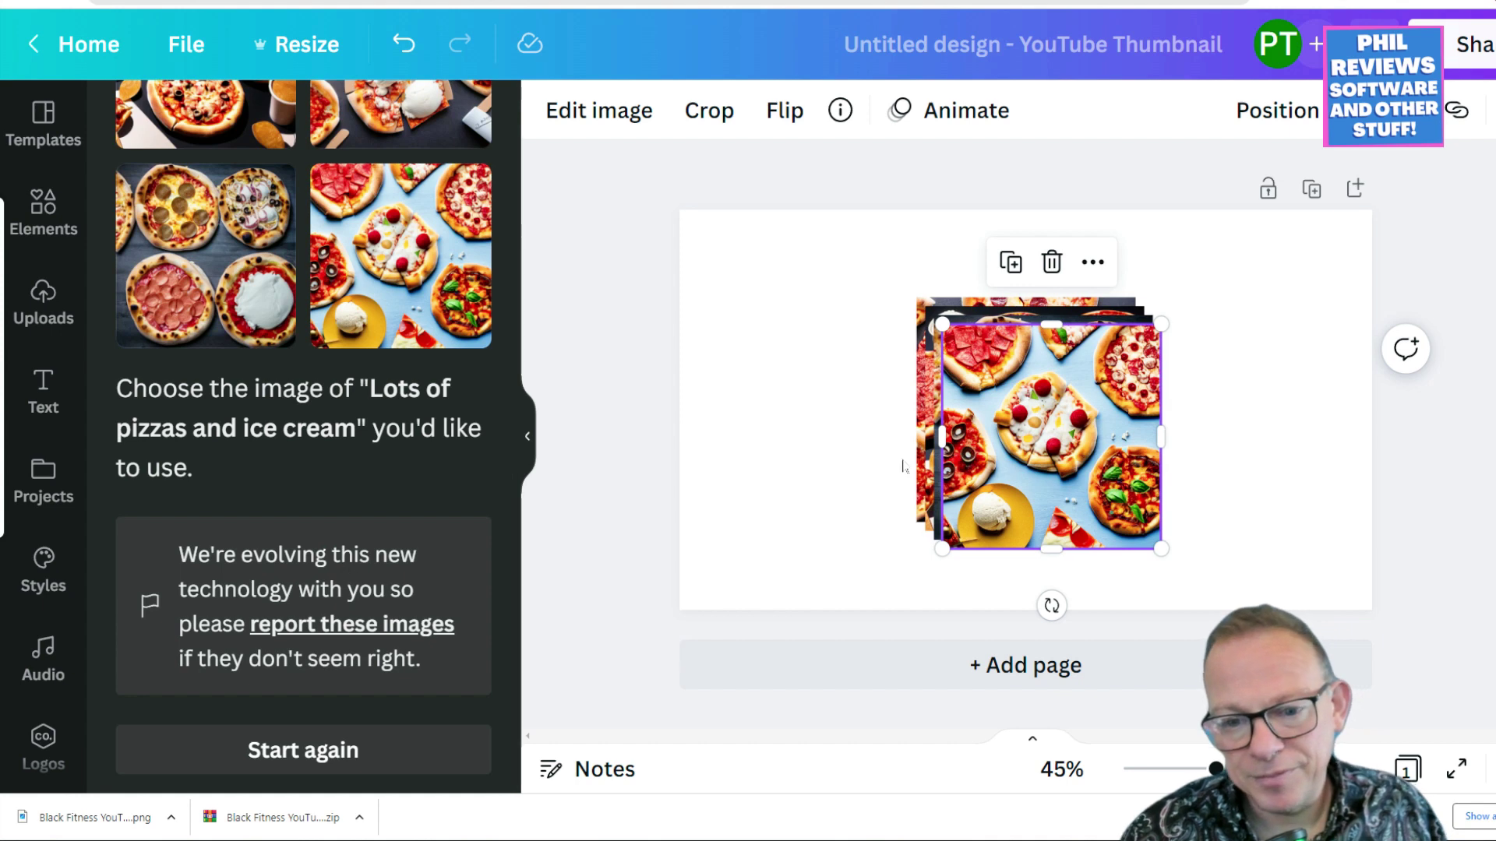
# Spread the stacked pizza and ice cream images apart across the thumbnail page so each picture can be seen
pyautogui.moveTo(1053, 479); pyautogui.dragTo(838, 393)
pyautogui.click(965, 469)
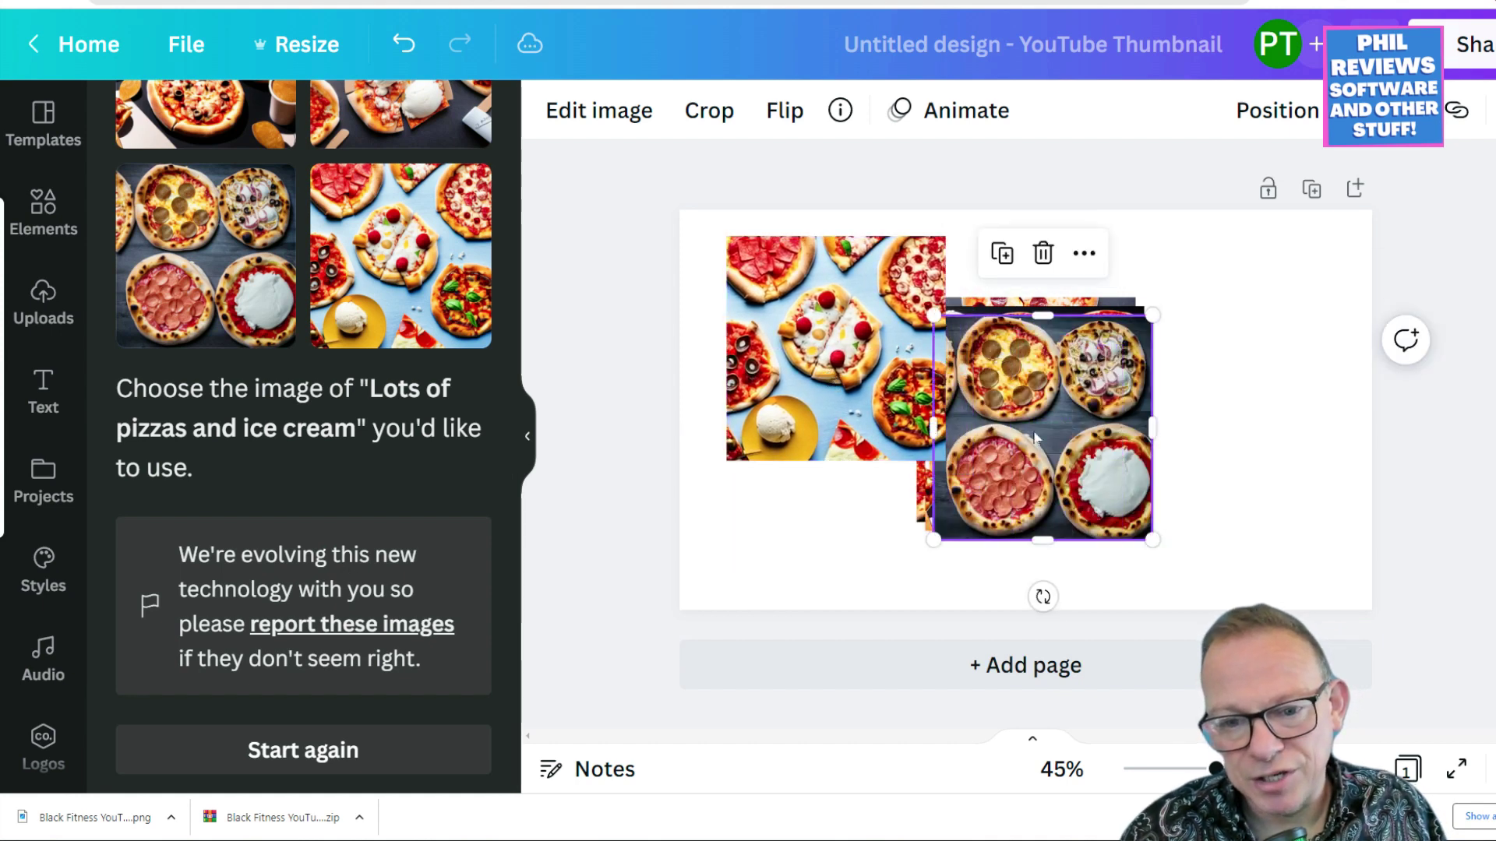
pyautogui.moveTo(964, 469); pyautogui.dragTo(1105, 427)
pyautogui.moveTo(1021, 459); pyautogui.dragTo(840, 498)
pyautogui.moveTo(982, 441); pyautogui.dragTo(1027, 409)
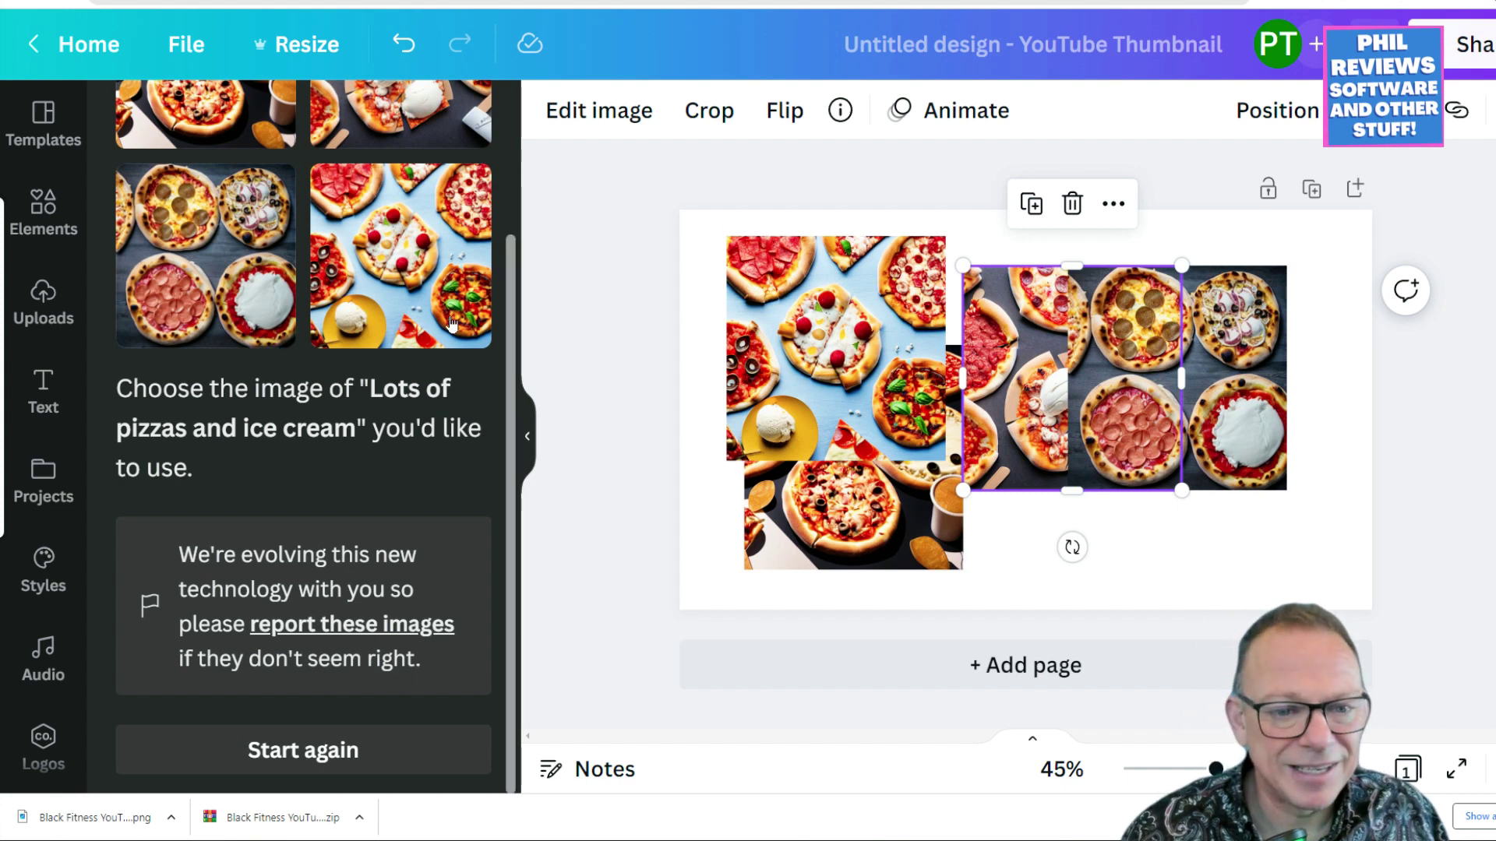
# In the blank video design, generate Text to Image pictures from the description "A video of a car on a beach"
pyautogui.scroll(3, 512, 369)
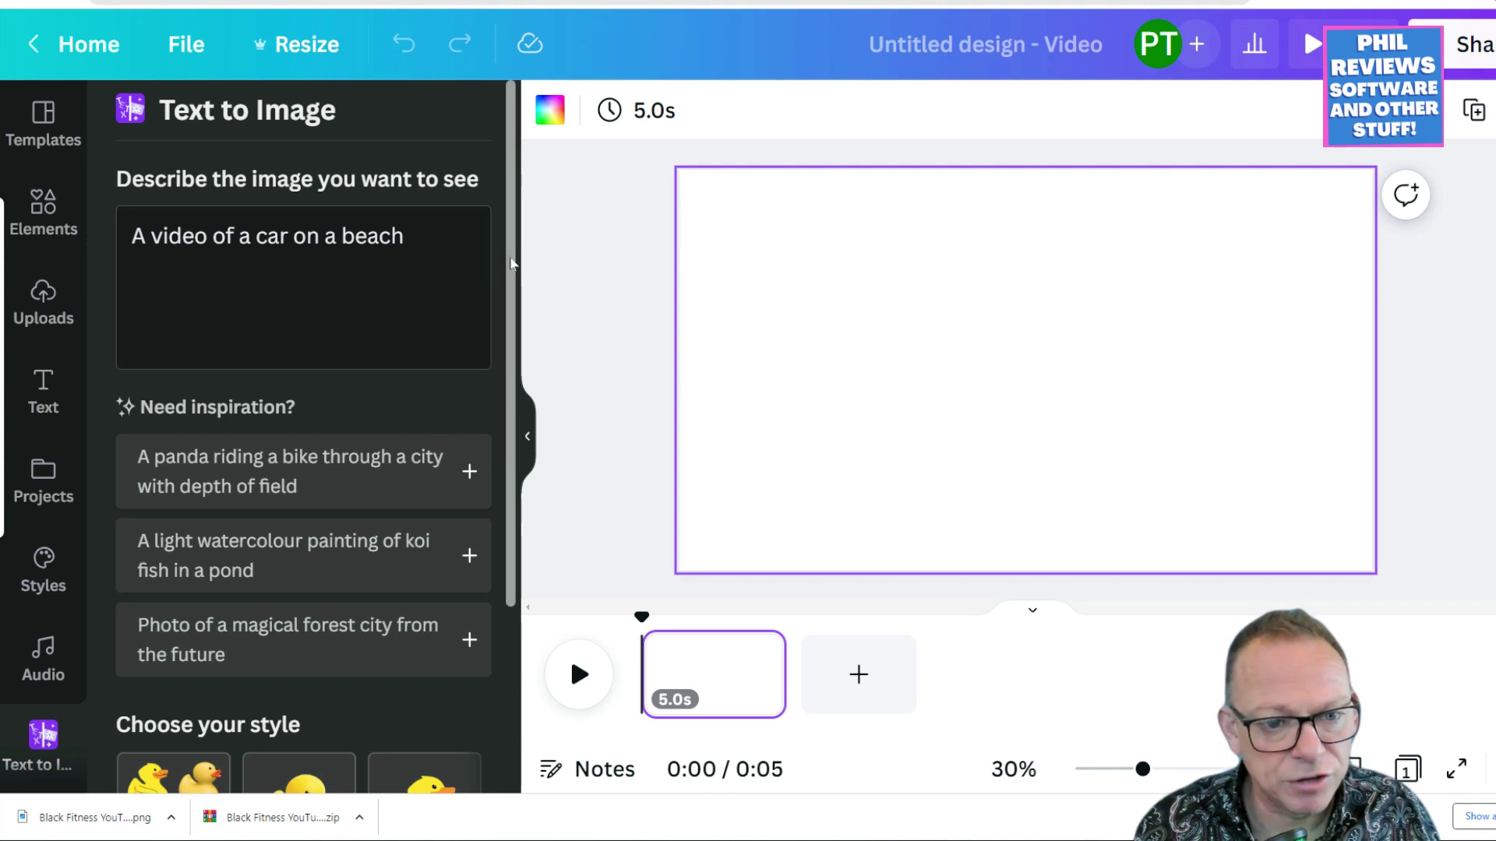
pyautogui.scroll(-3, 468, 312)
pyautogui.scroll(3, 515, 208)
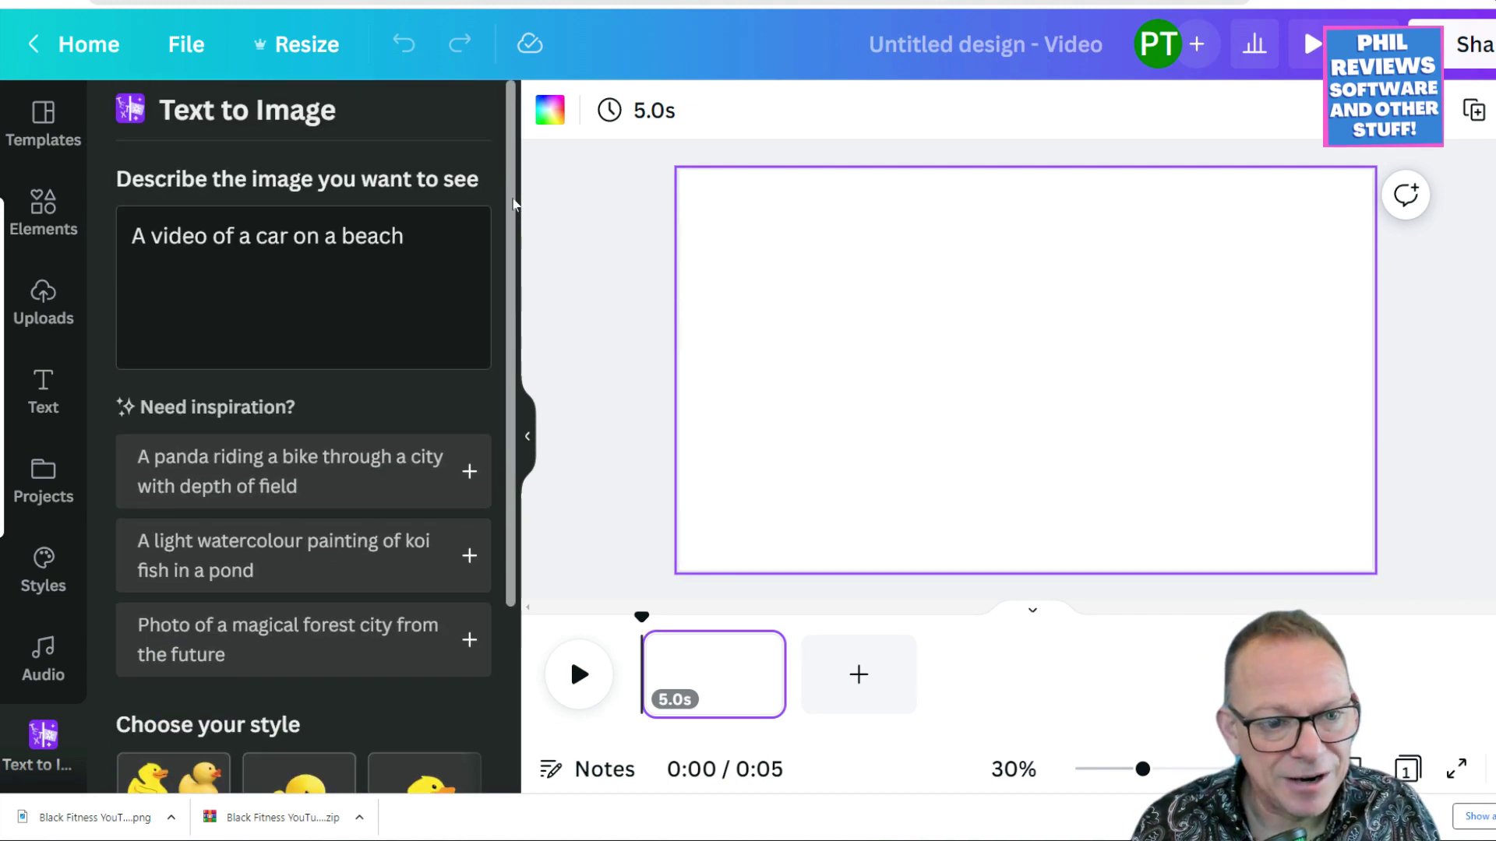
pyautogui.scroll(-3, 312, 545)
pyautogui.click(378, 760)
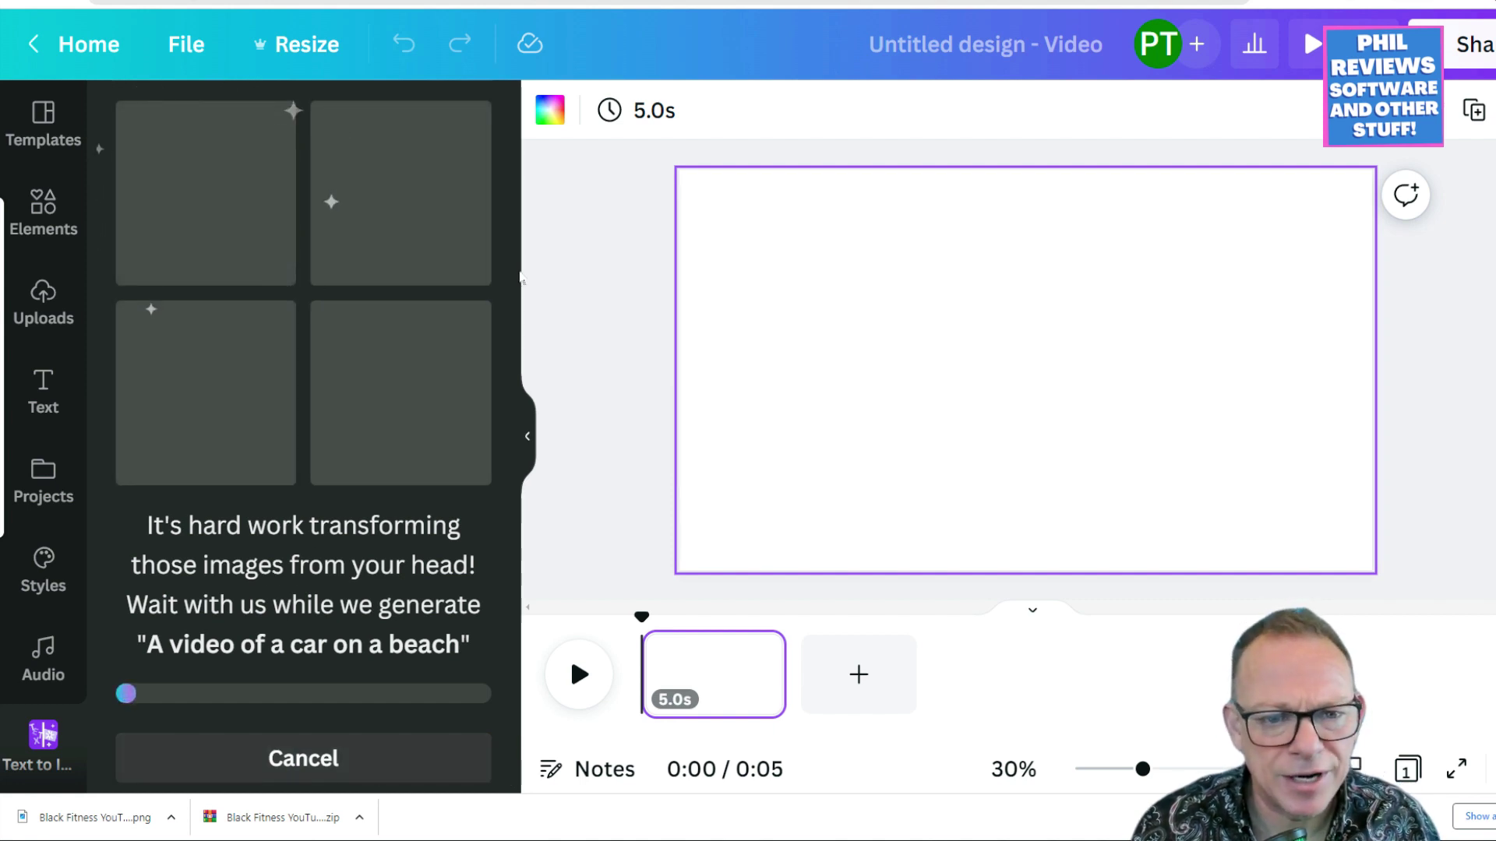
pyautogui.scroll(1, 510, 234)
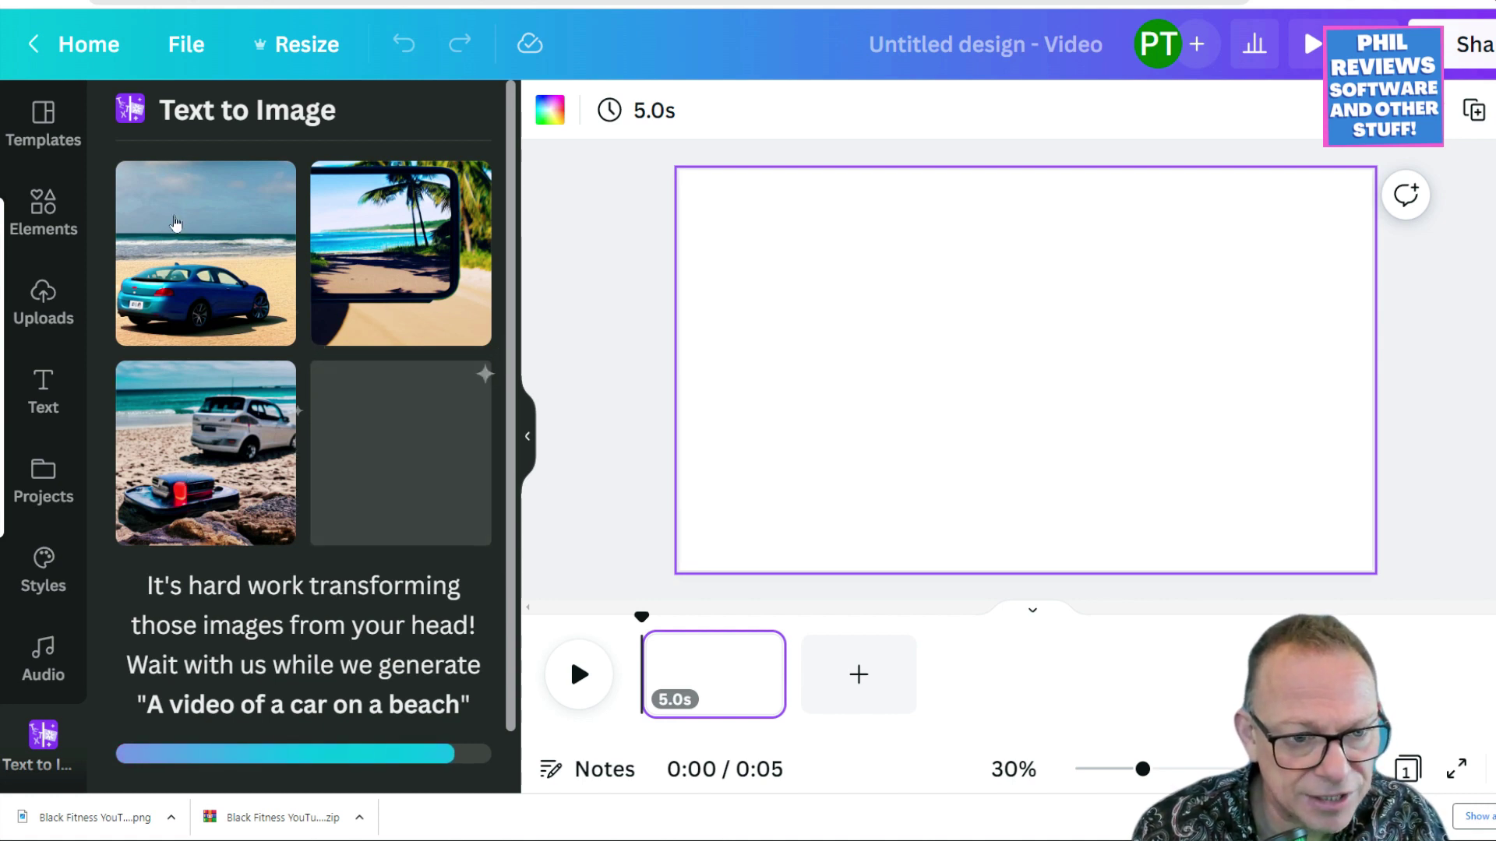
# Add the generated blue car image to the video page, play the clip and dismiss the audio tracks tip
pyautogui.moveTo(155, 259); pyautogui.dragTo(852, 351)
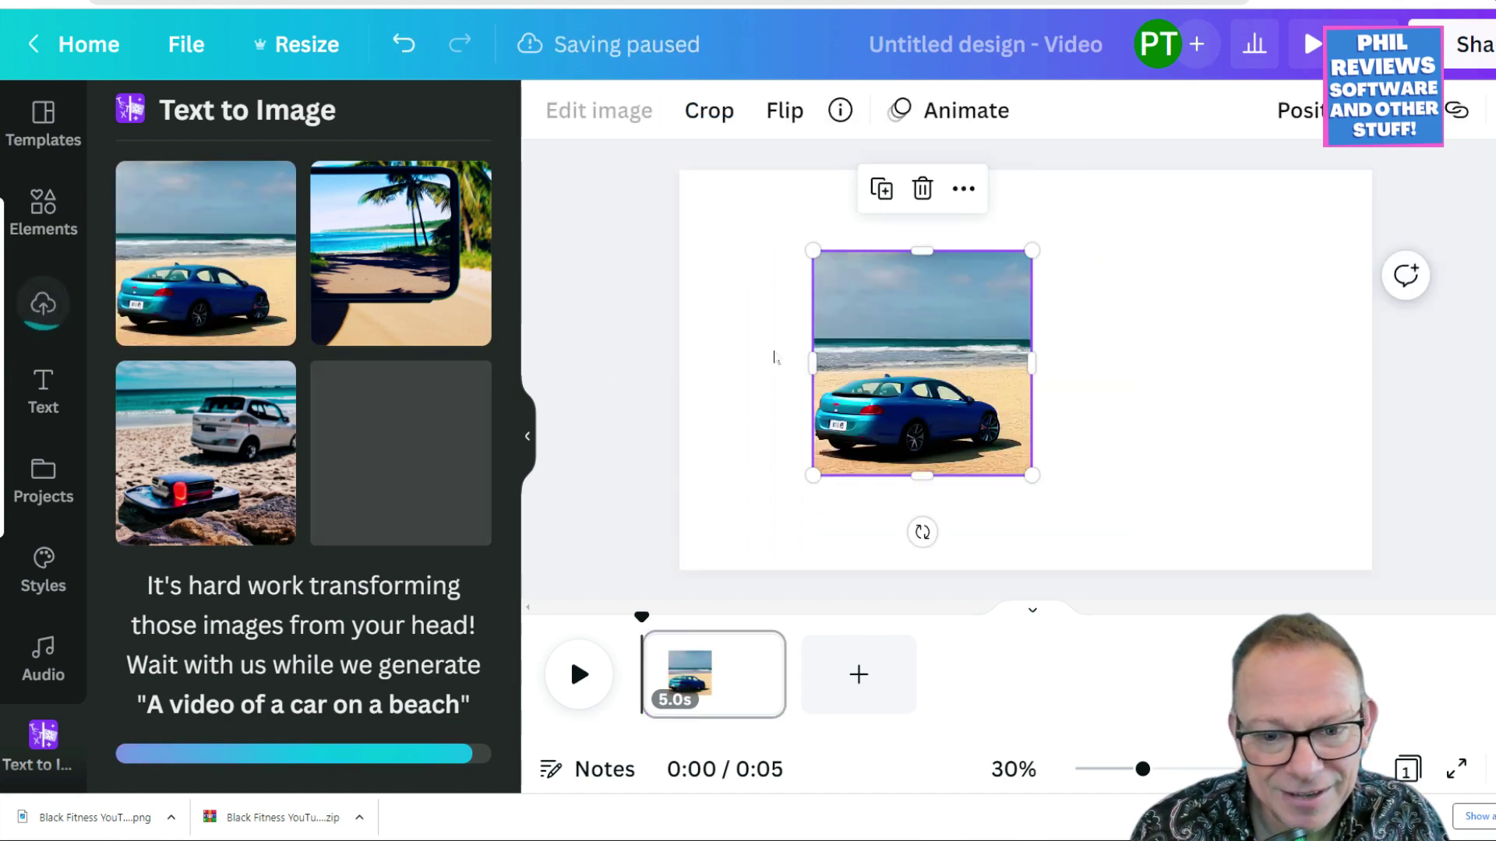
pyautogui.click(579, 699)
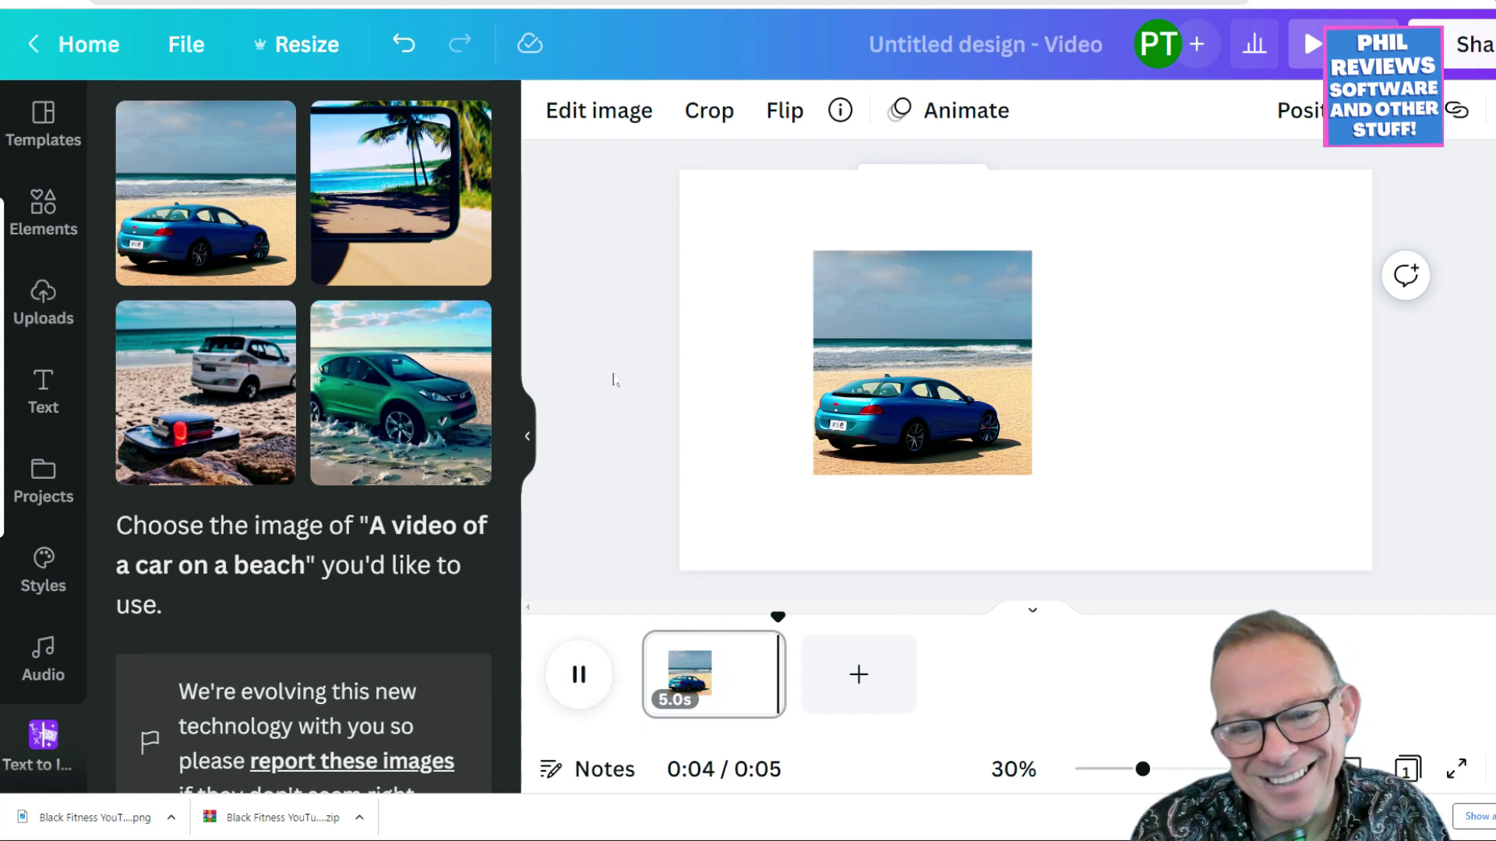
pyautogui.click(386, 721)
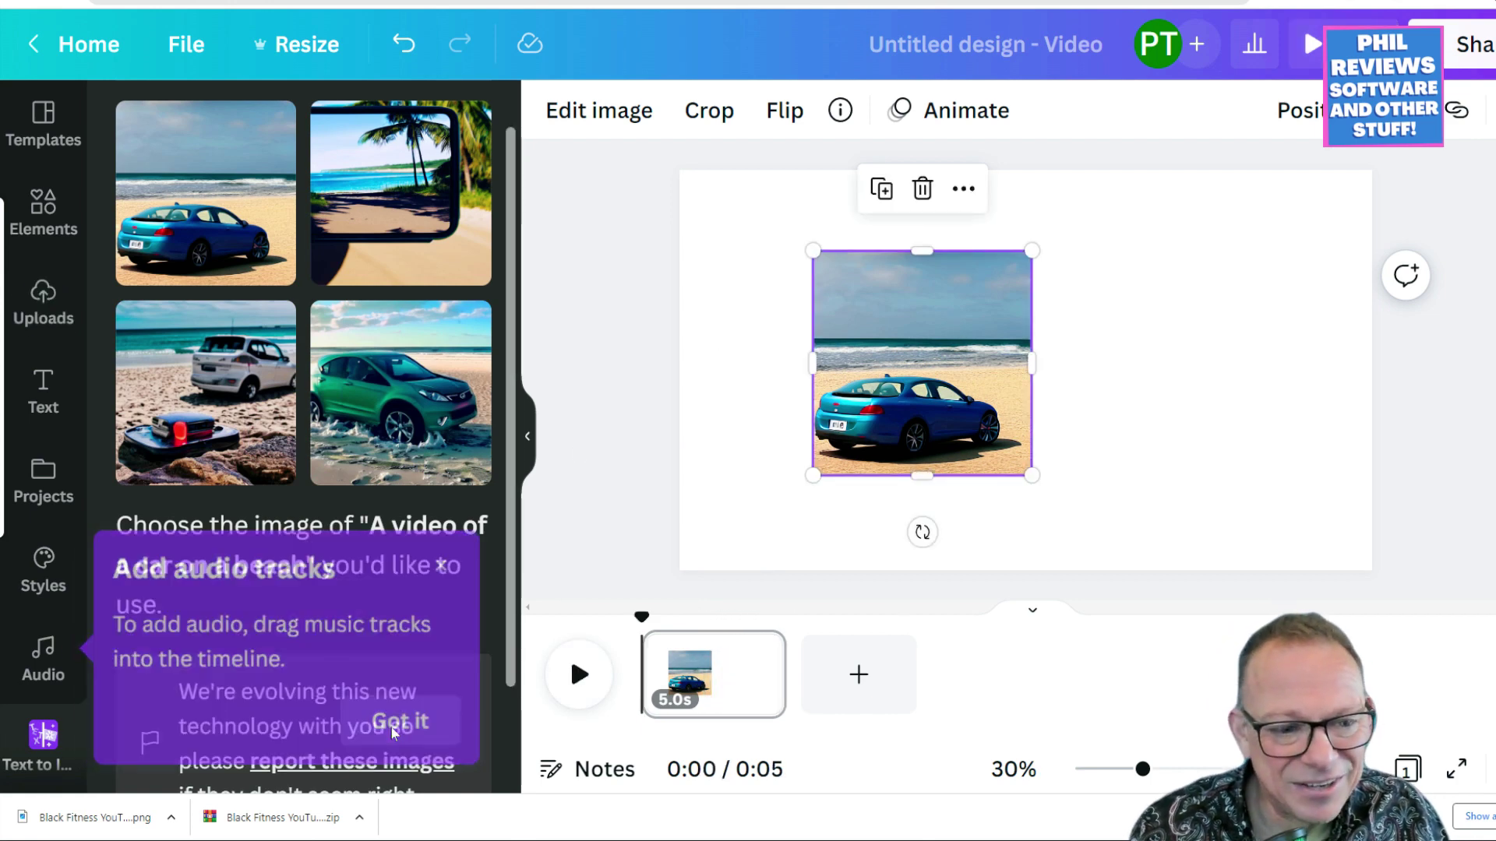
# Add the generated green car image, enlarge it to cover most of the video page and centre it
pyautogui.click(401, 393)
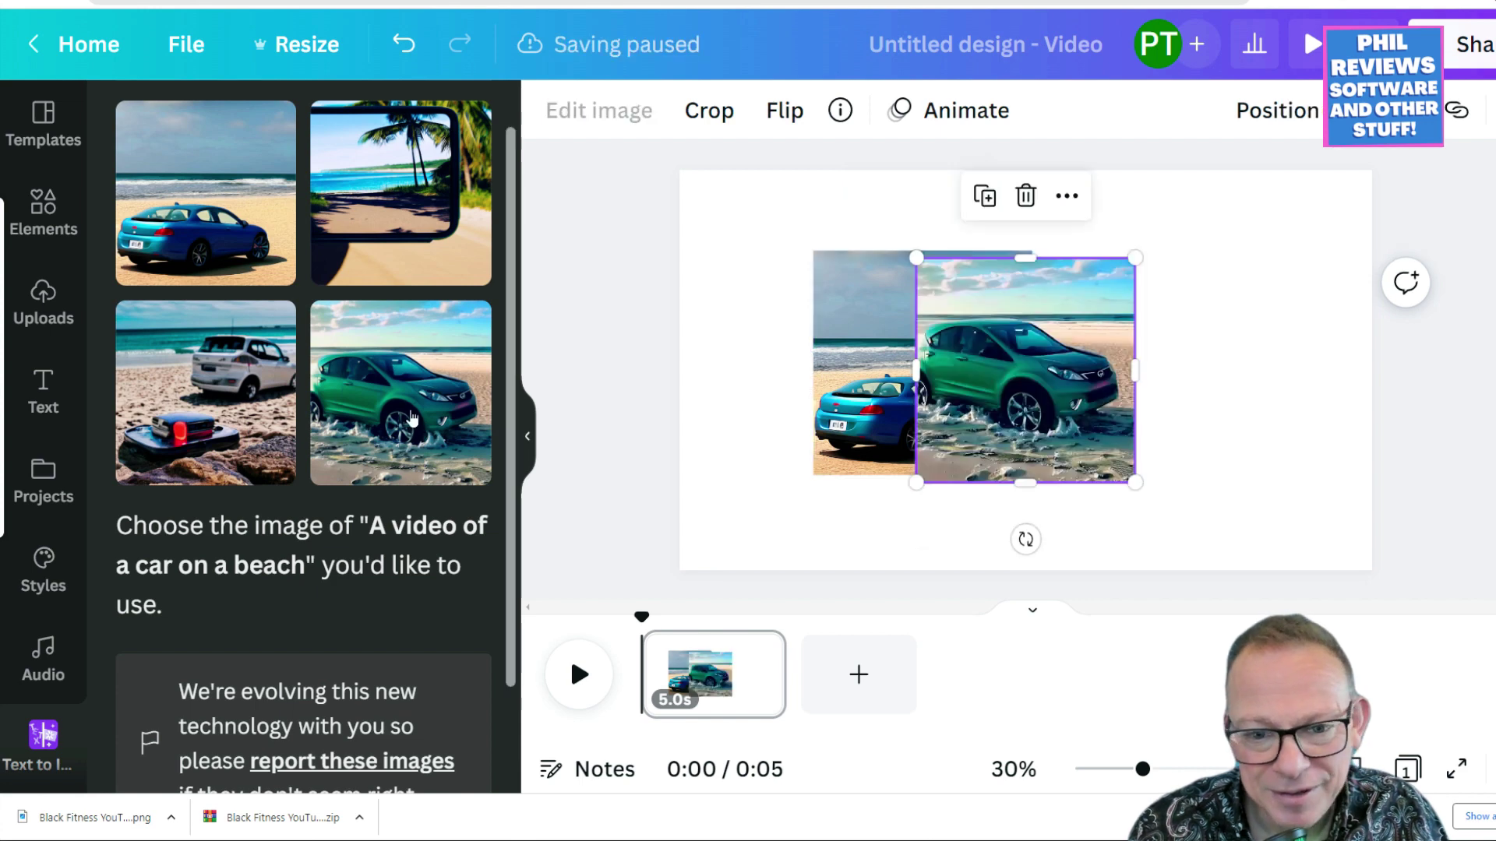
pyautogui.moveTo(1135, 483); pyautogui.dragTo(1325, 670)
pyautogui.moveTo(1293, 437); pyautogui.dragTo(1075, 374)
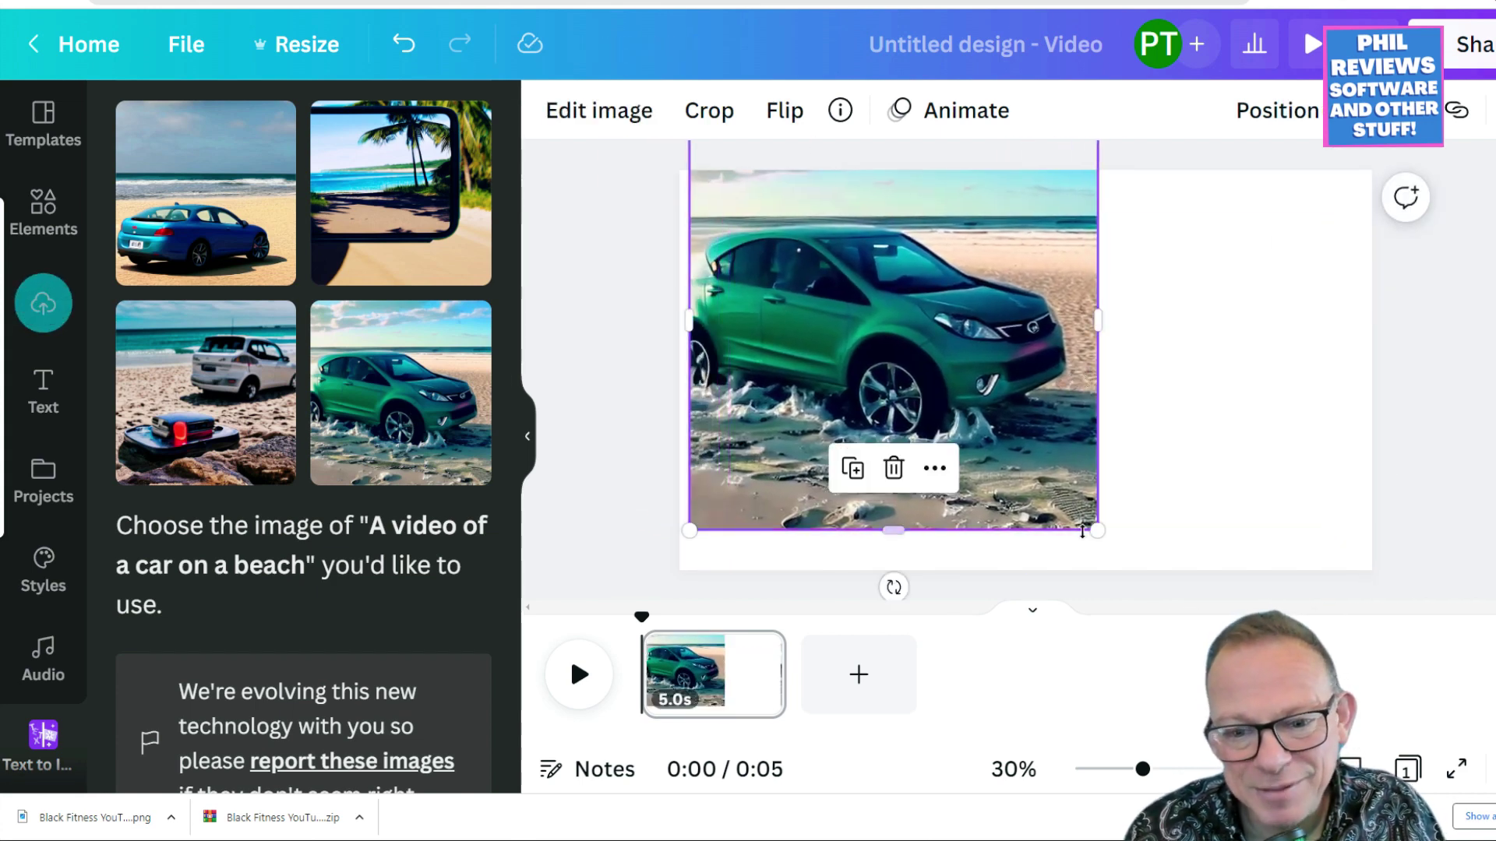
pyautogui.moveTo(1096, 528); pyautogui.dragTo(1337, 639)
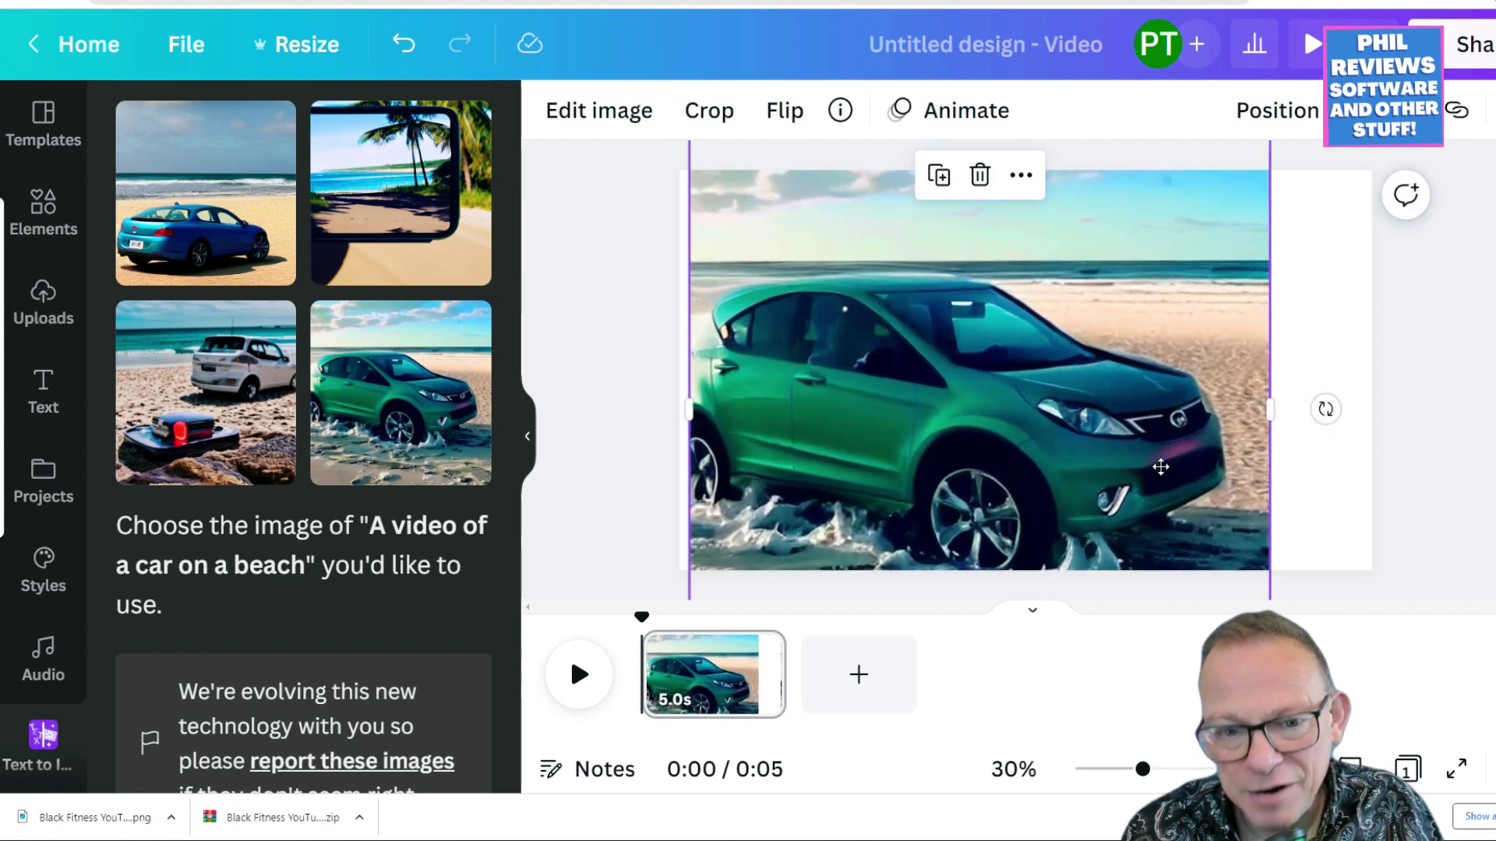
pyautogui.moveTo(1140, 489); pyautogui.dragTo(1175, 451)
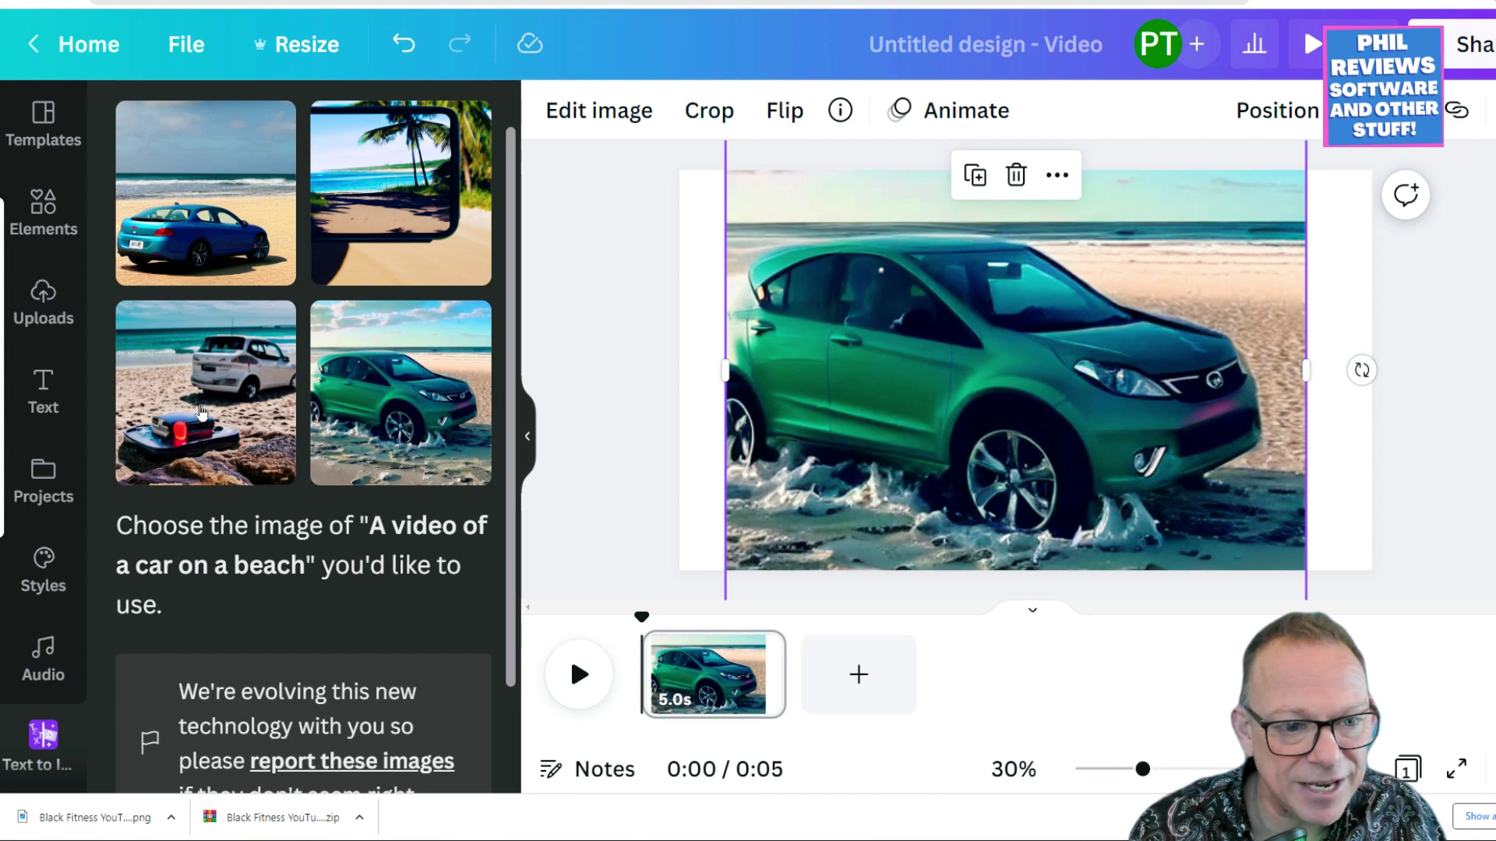
# Try the generated white car image enlarged over the green car picture, and delete it from the page
pyautogui.click(192, 387)
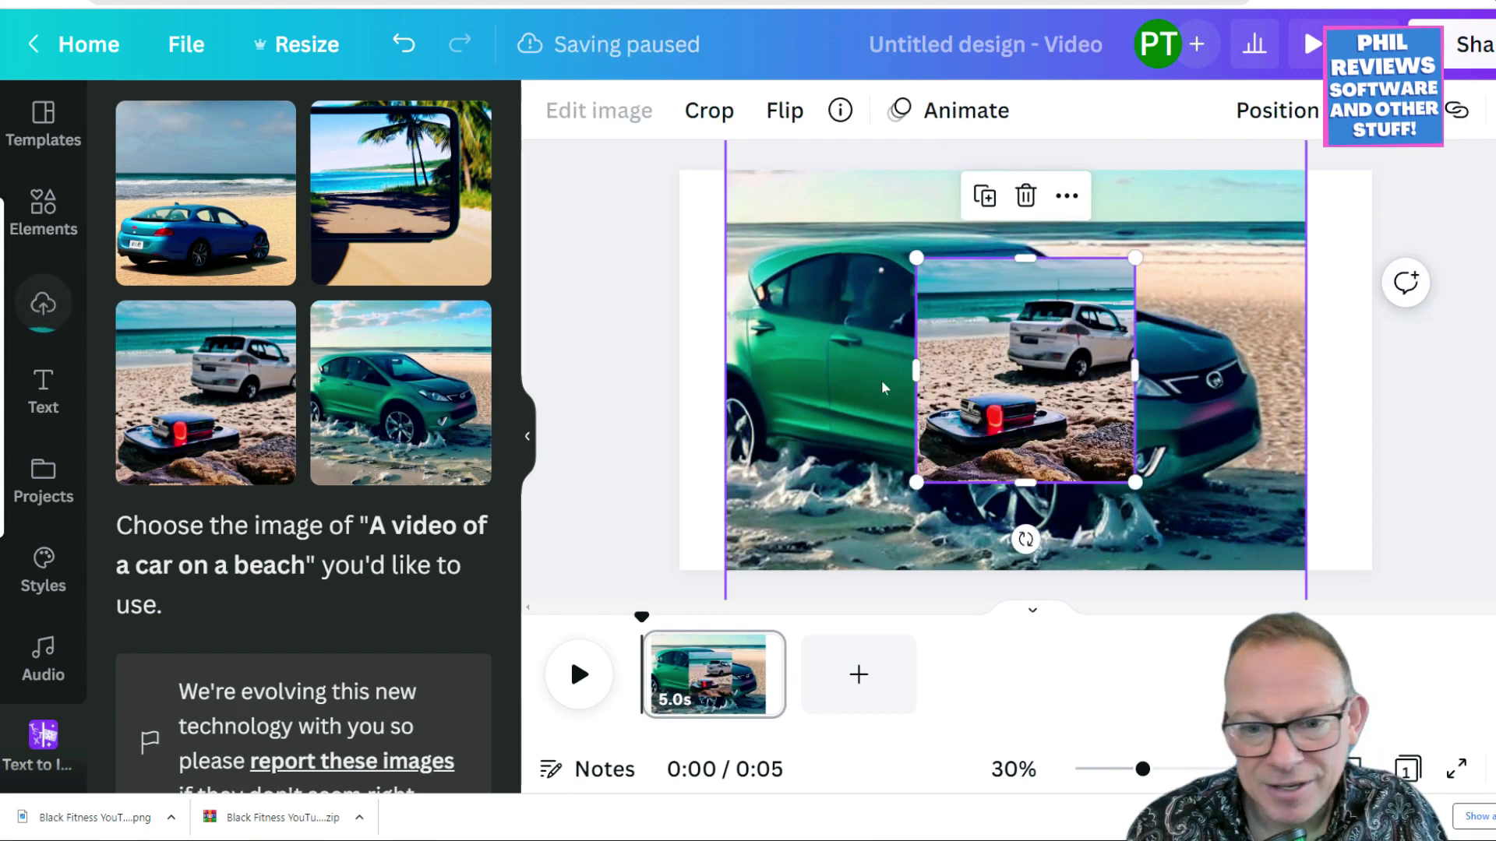
pyautogui.moveTo(1135, 482); pyautogui.dragTo(1345, 693)
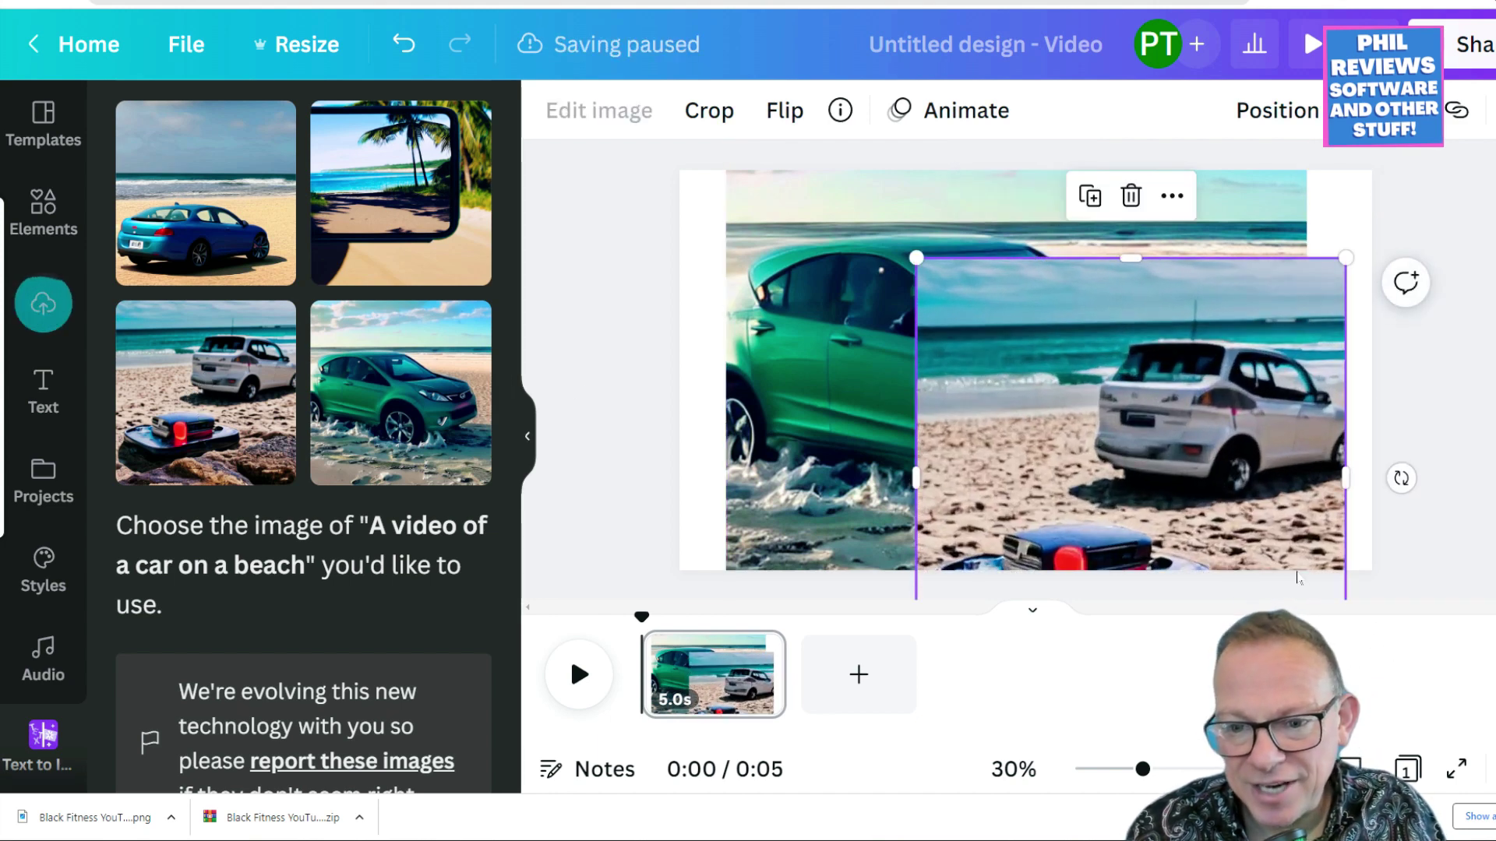
pyautogui.moveTo(1256, 460); pyautogui.dragTo(1081, 430)
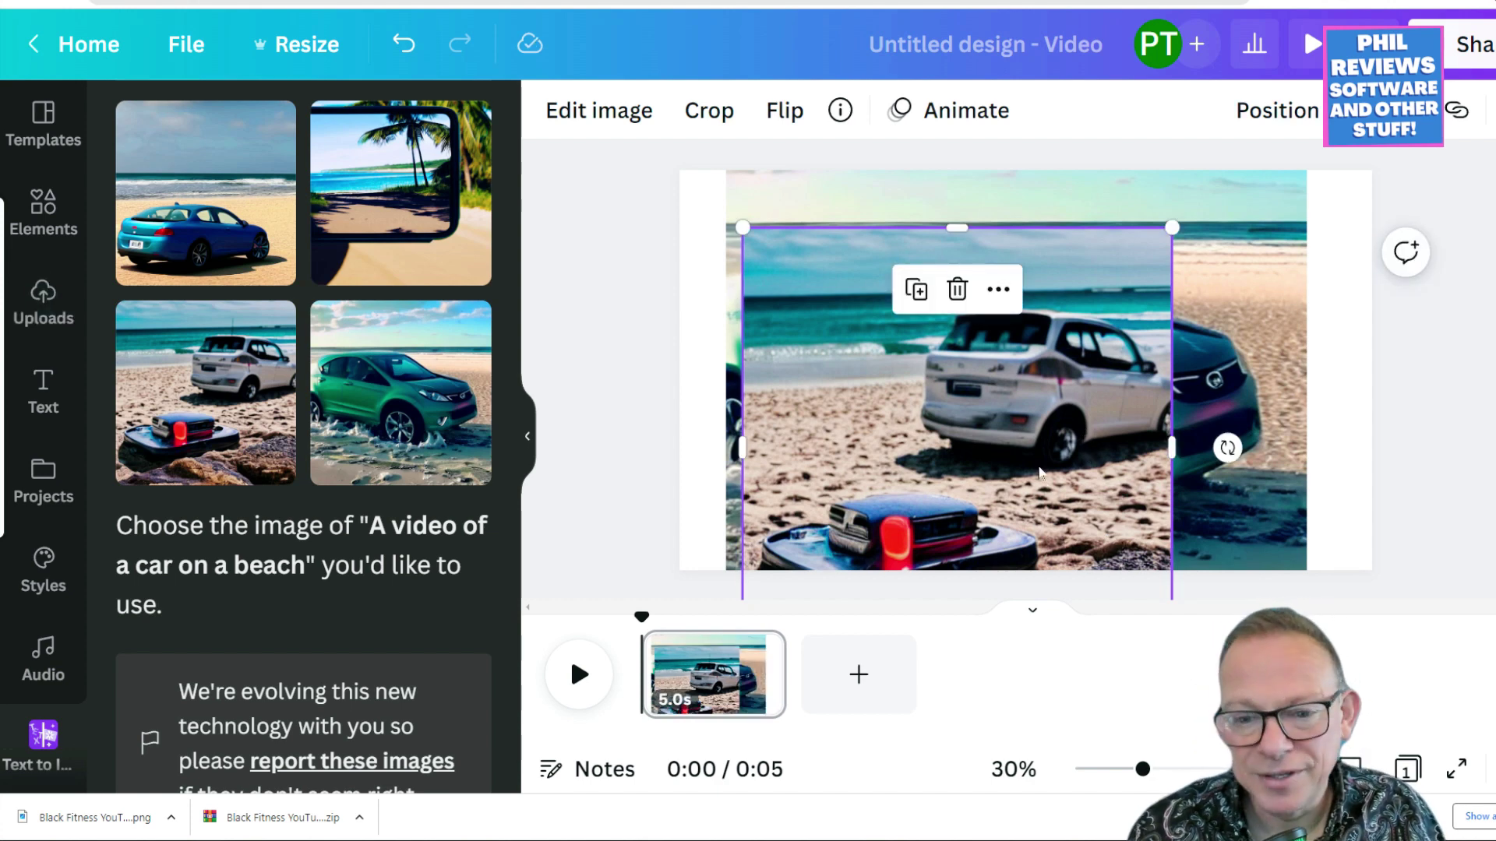
pyautogui.click(957, 290)
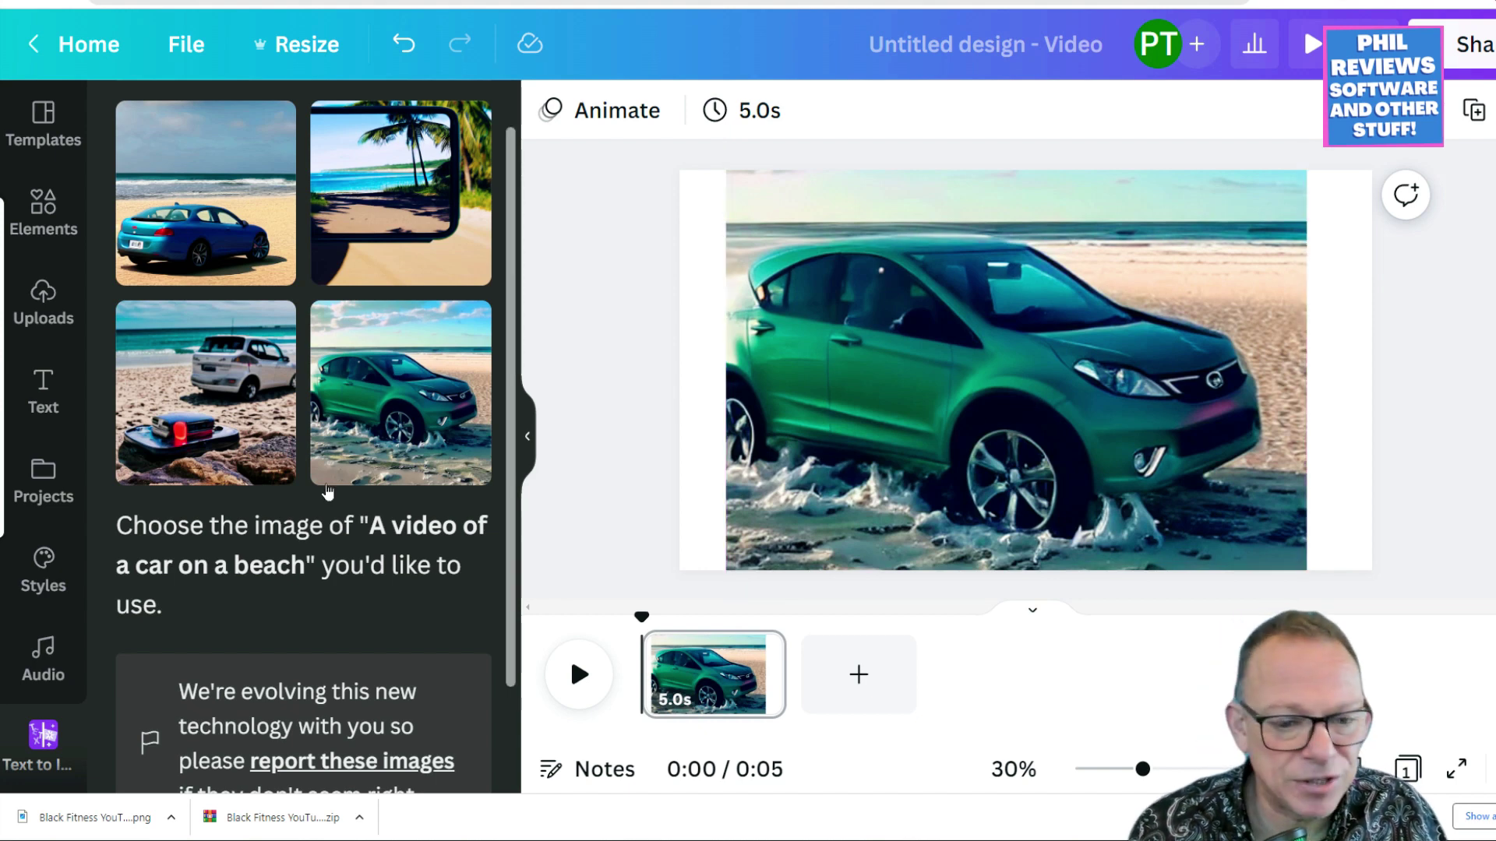
# Return to the Canva home page and open the Text to Image app details from Discover apps
pyautogui.scroll(-2, 487, 661)
pyautogui.scroll(3, 485, 659)
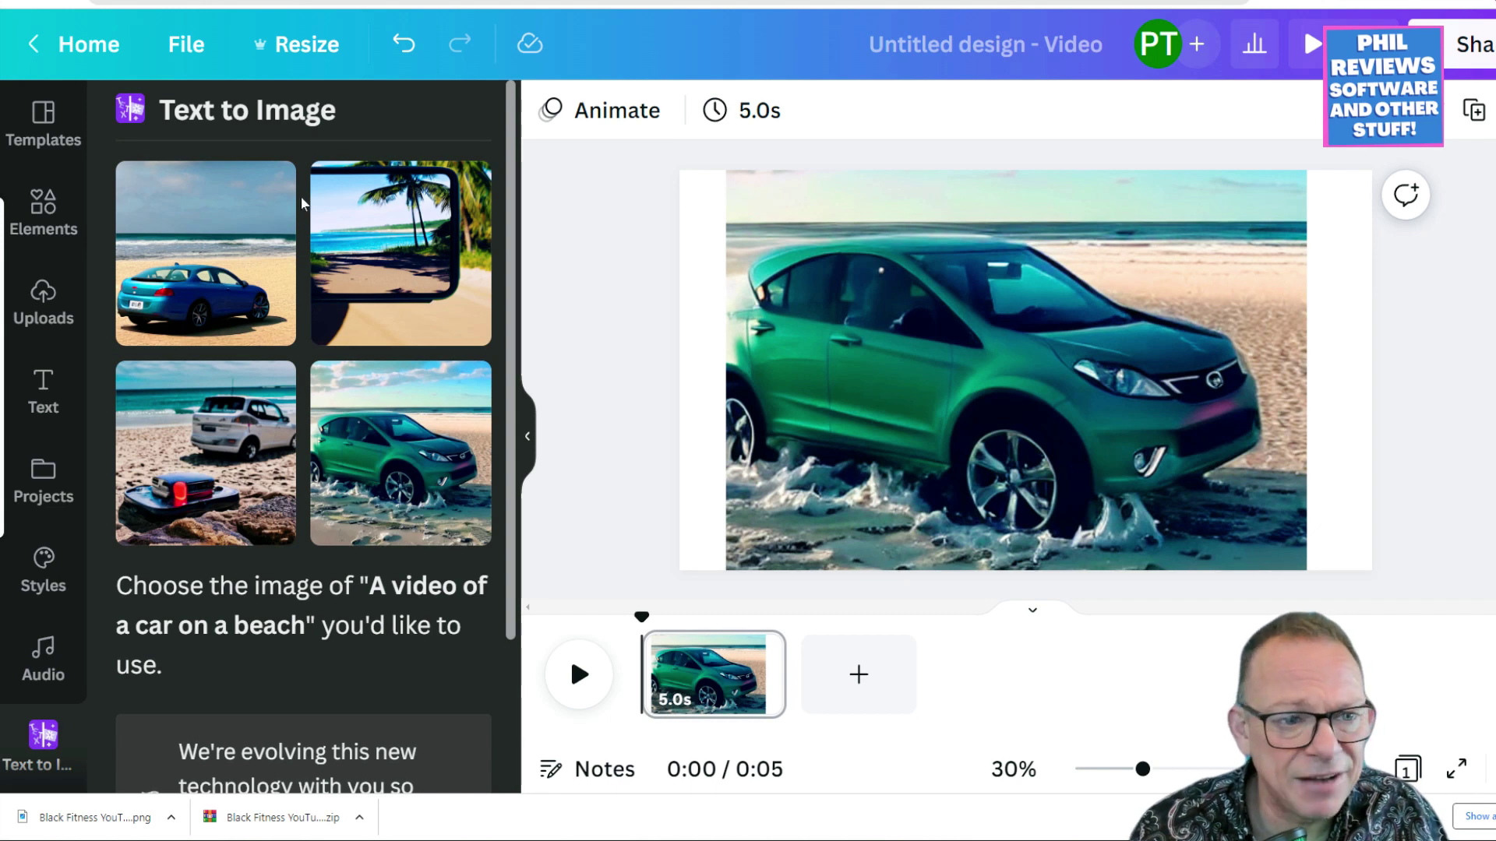
pyautogui.click(66, 44)
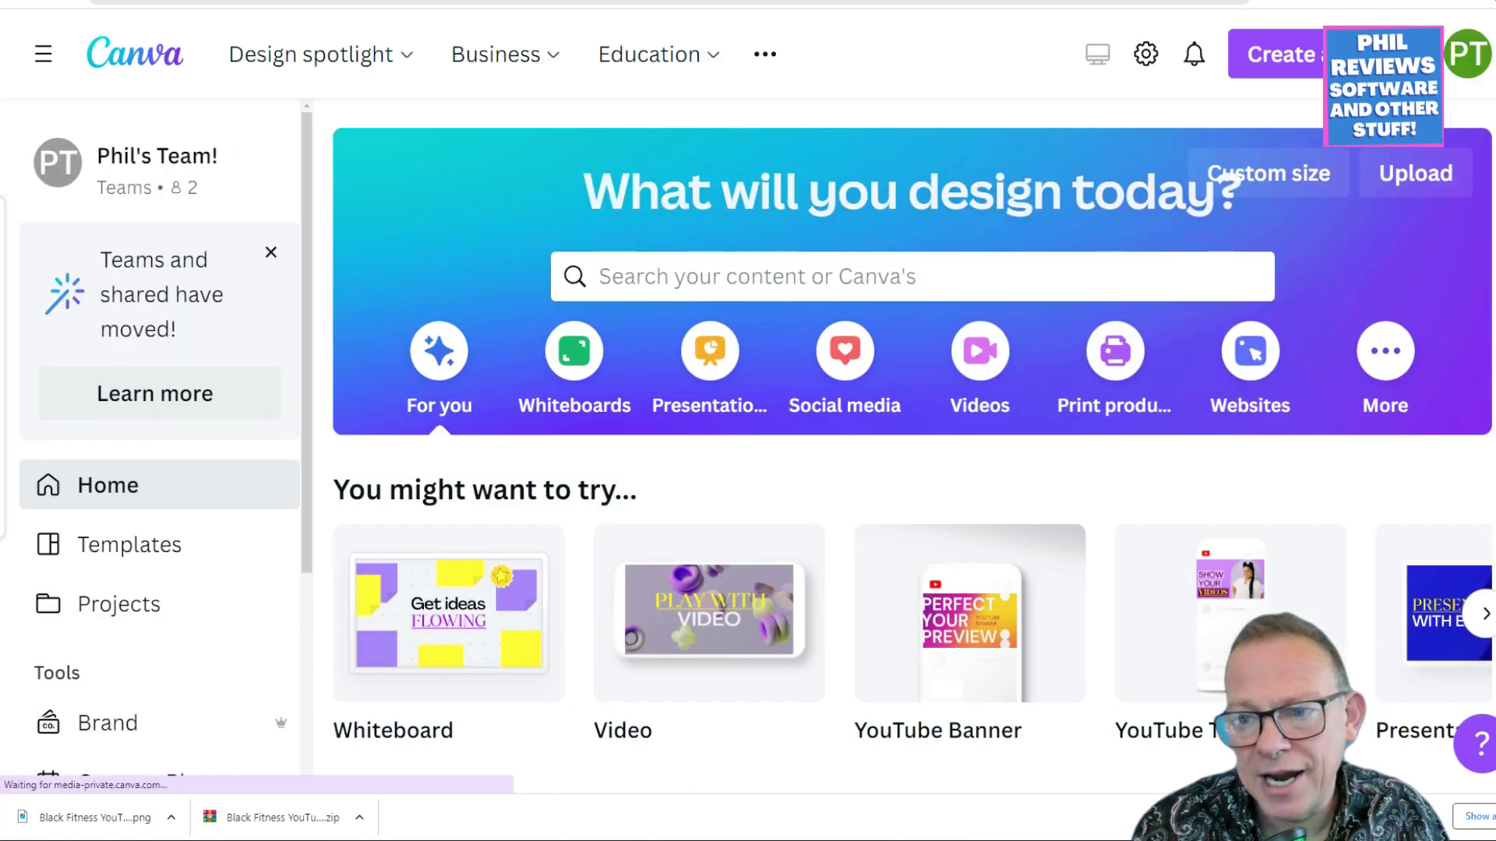
pyautogui.scroll(-15, 912, 444)
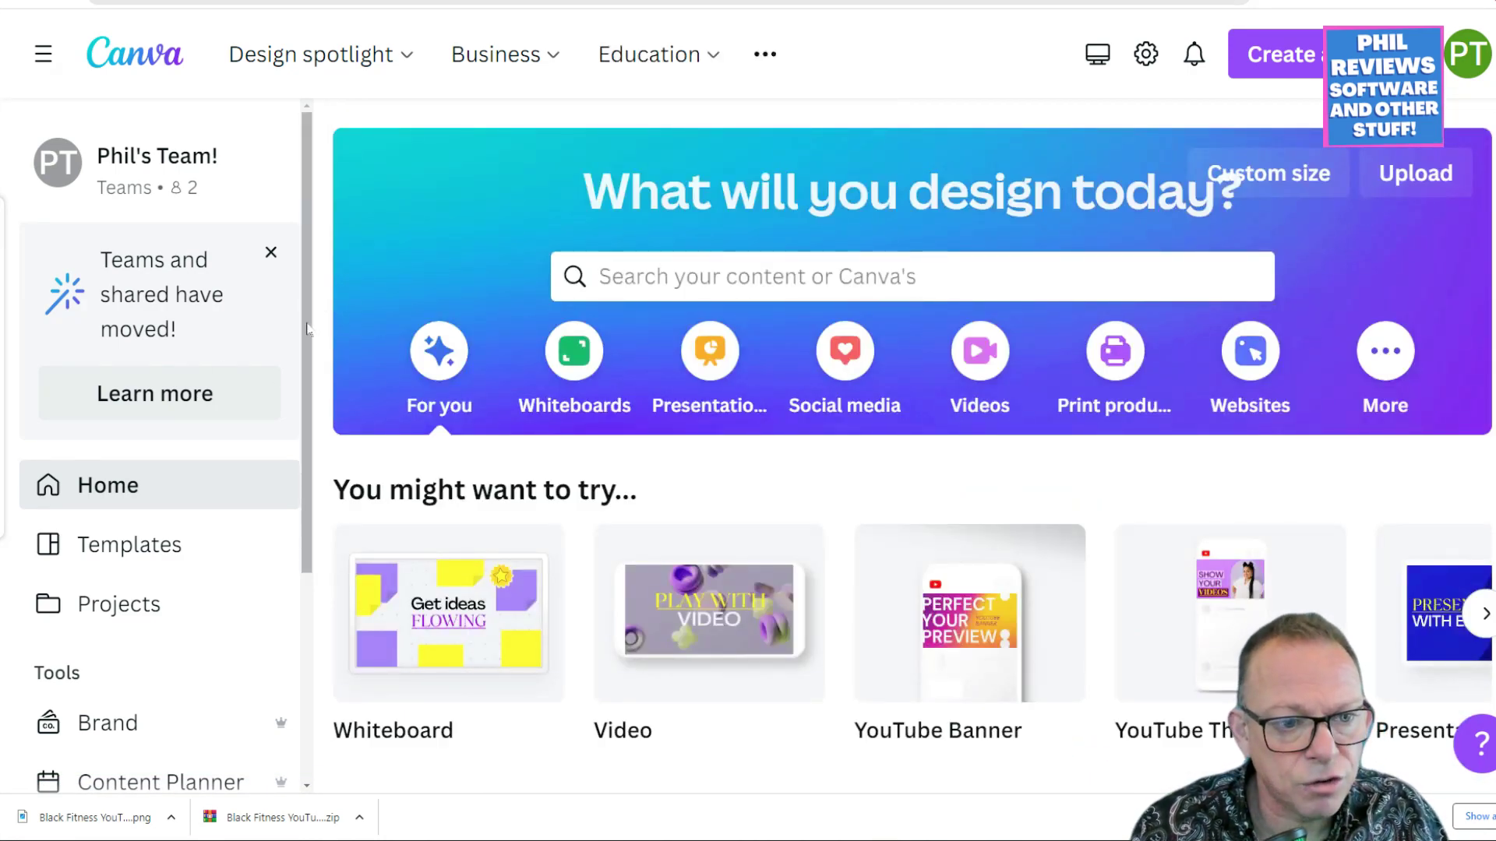
pyautogui.moveTo(307, 327); pyautogui.dragTo(291, 726)
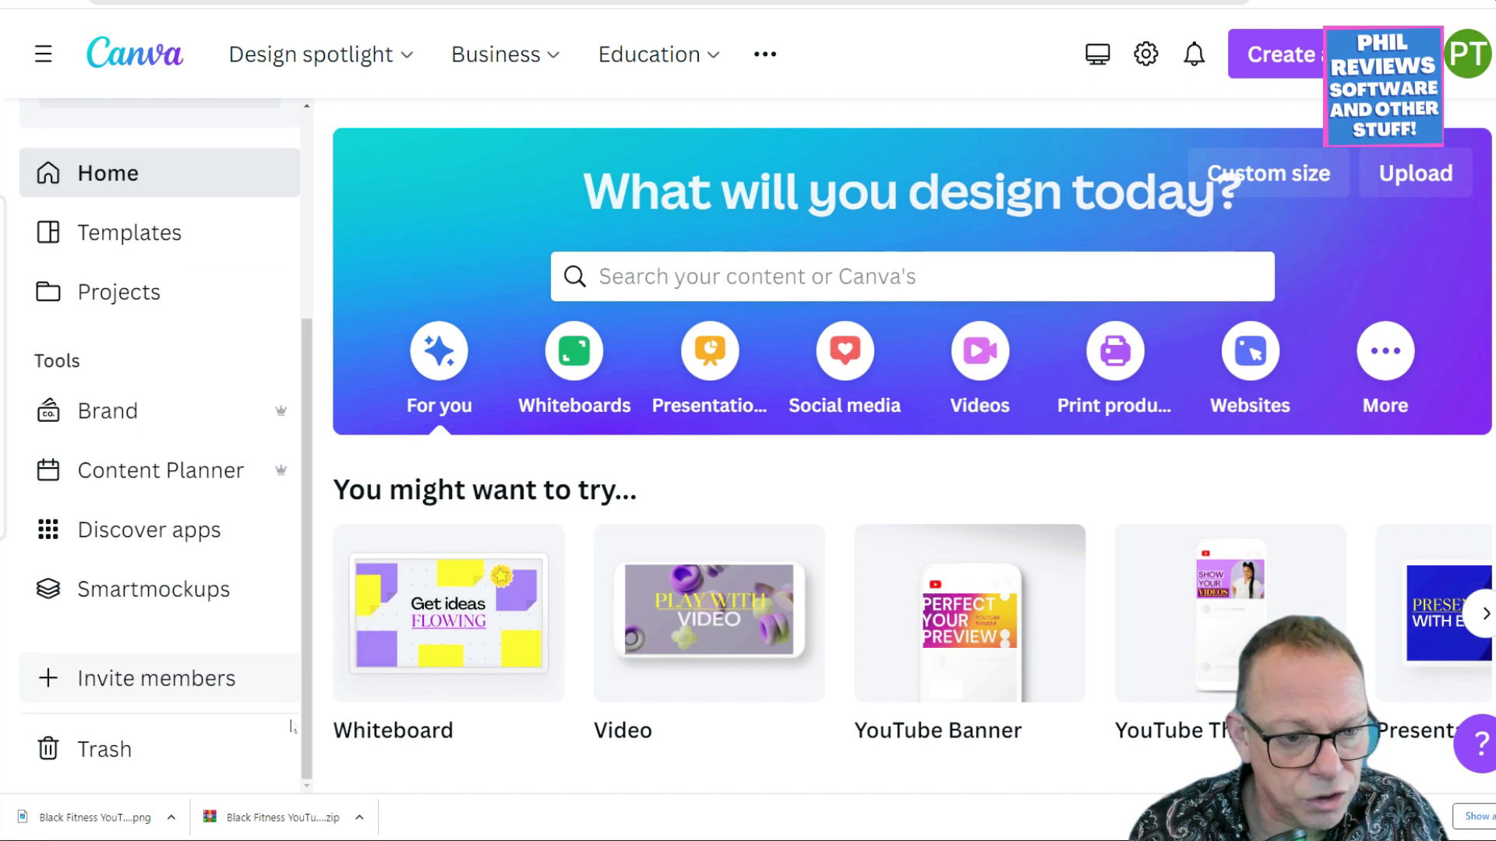
pyautogui.click(122, 536)
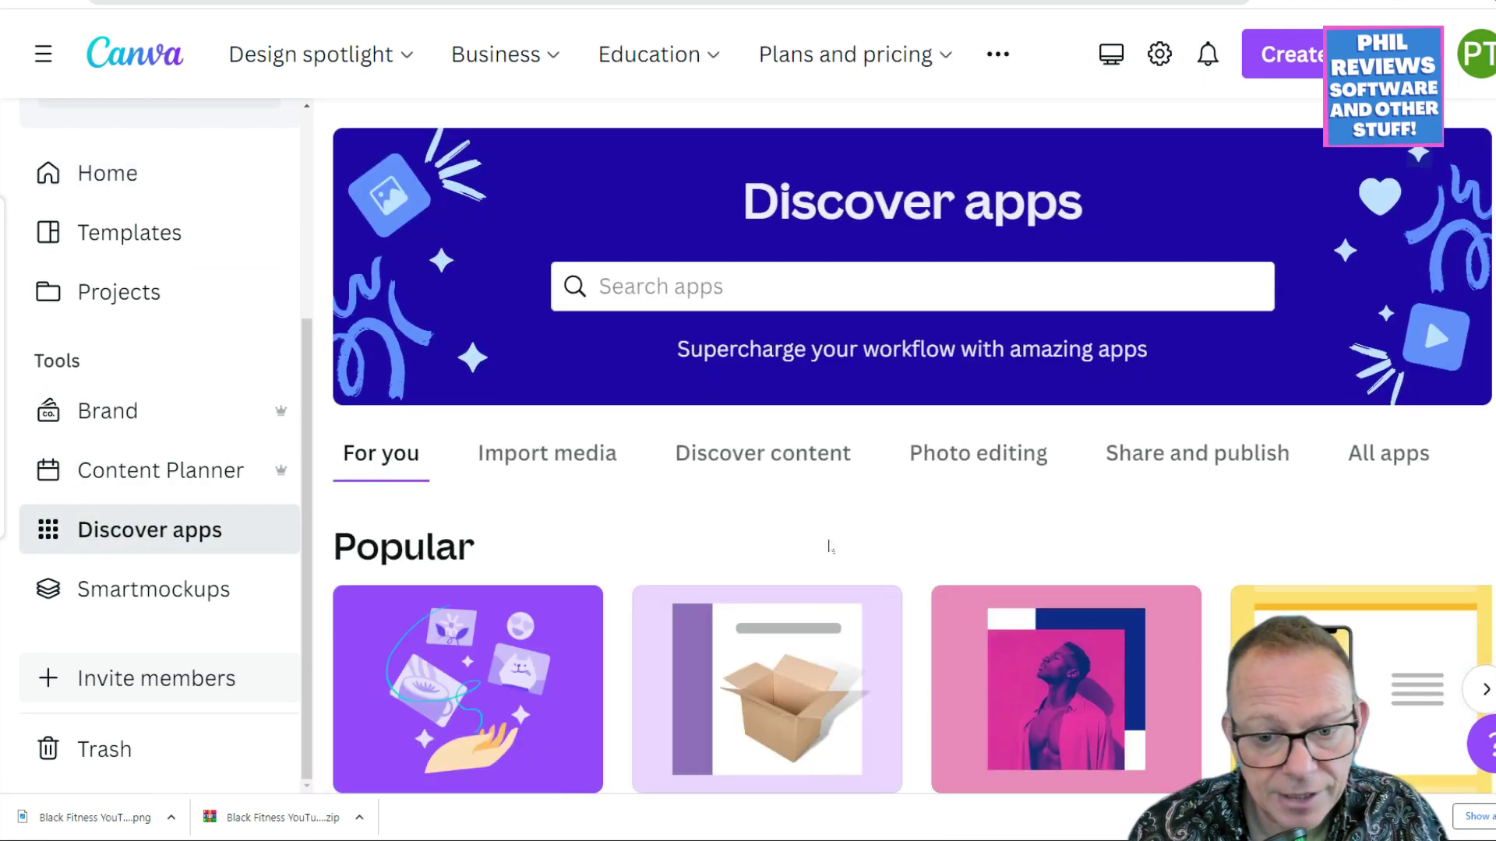
pyautogui.scroll(-7, 472, 307)
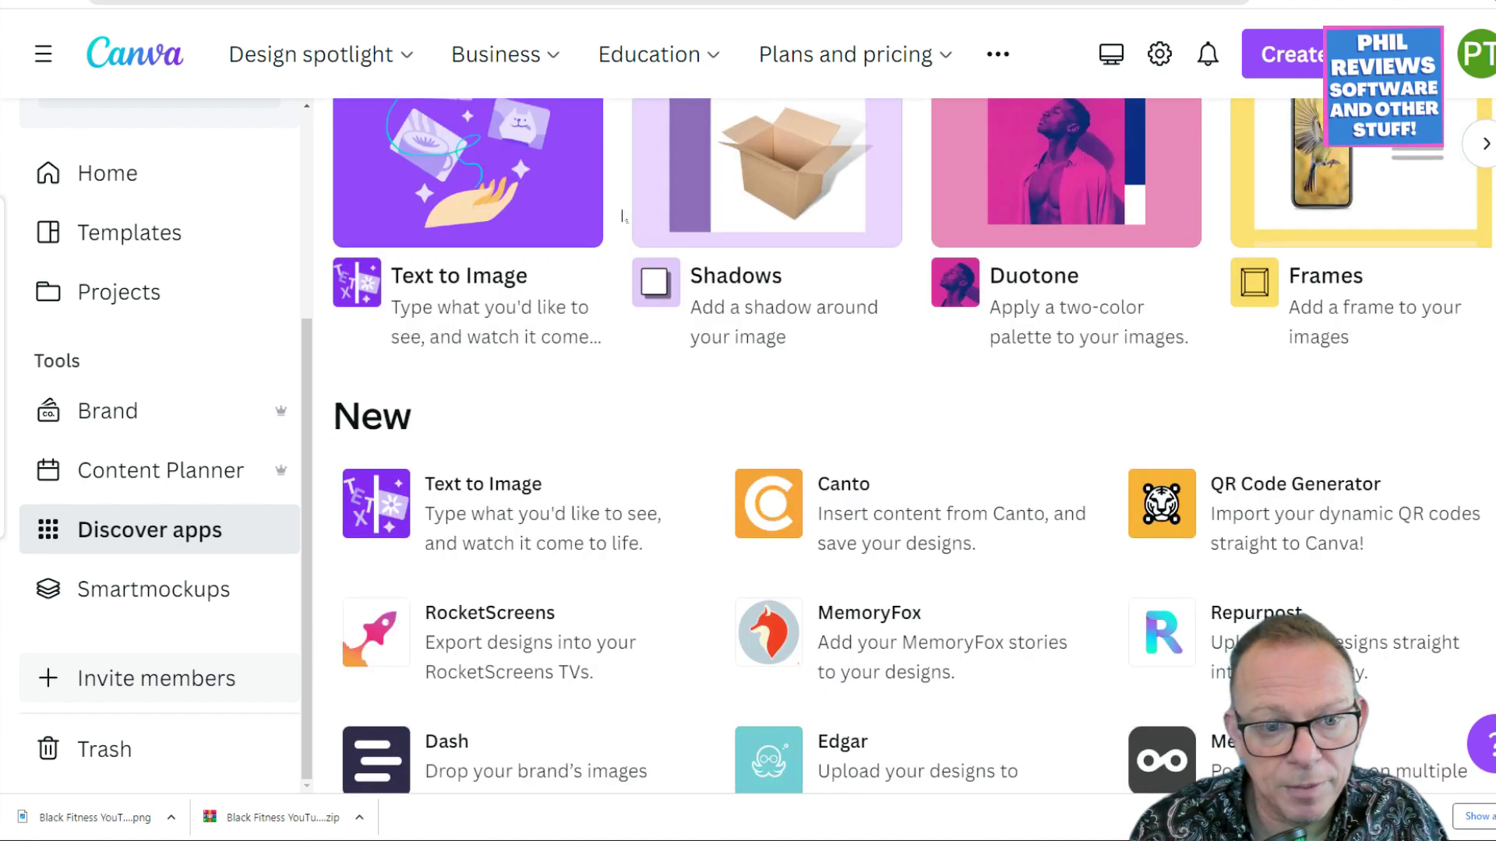
pyautogui.click(472, 298)
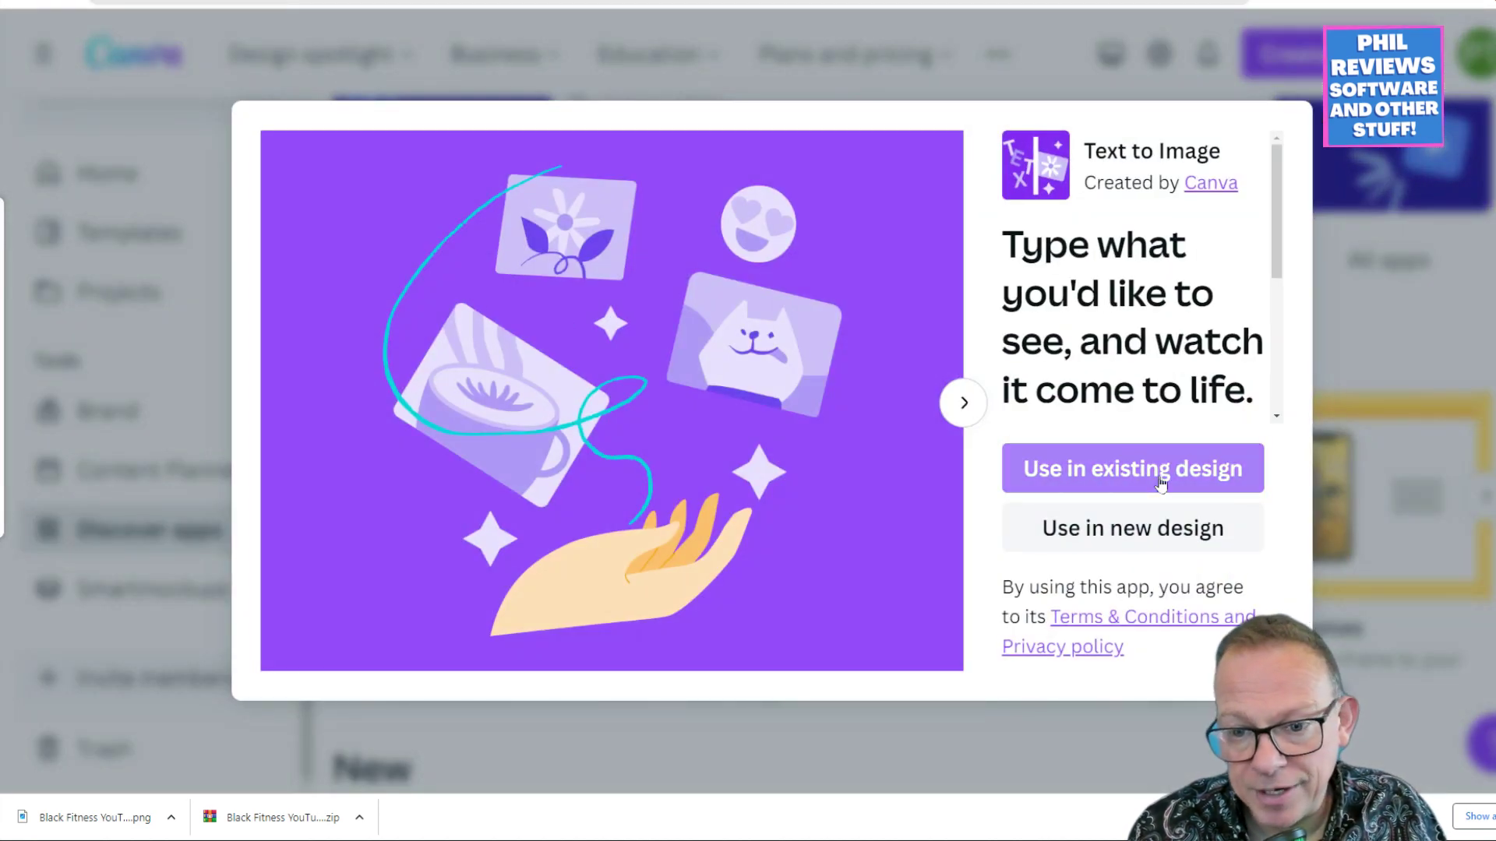
# Use Text to Image in a new design, choosing Presentation (16:9) as the design type
pyautogui.click(1142, 475)
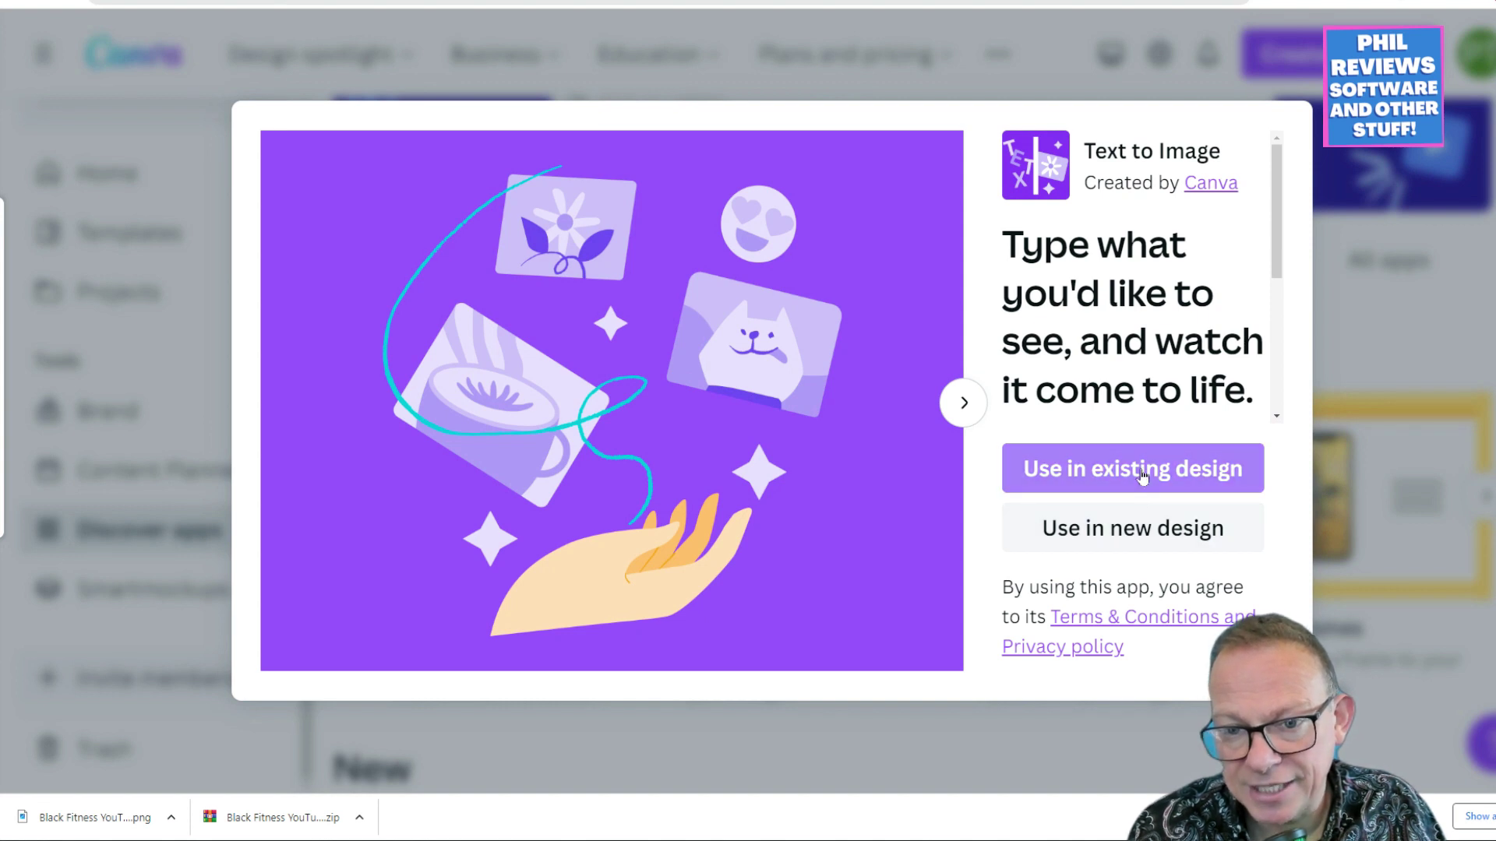
pyautogui.click(1129, 528)
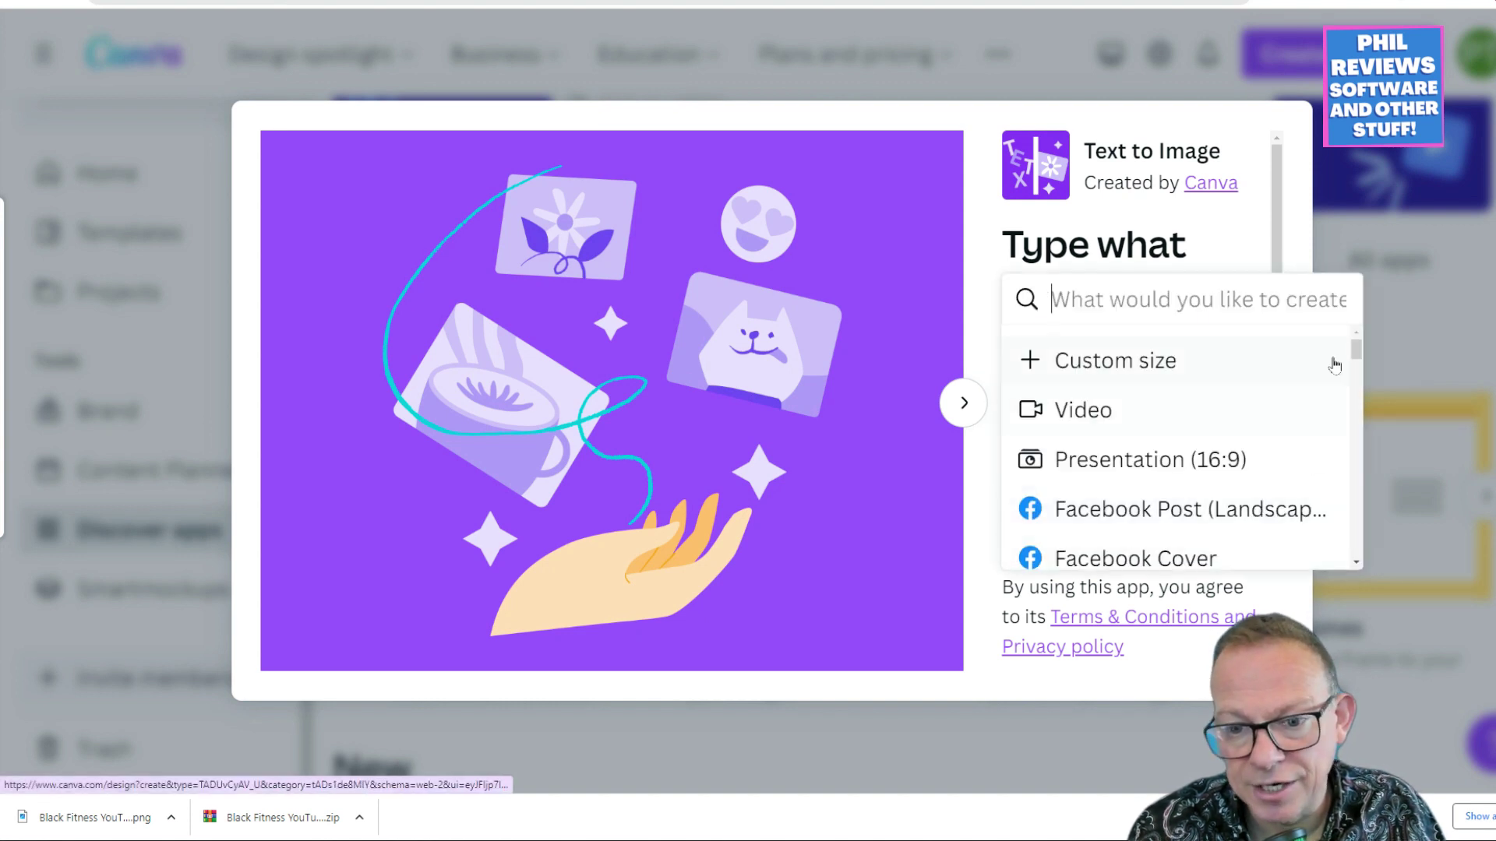
pyautogui.moveTo(1357, 349); pyautogui.dragTo(1356, 368)
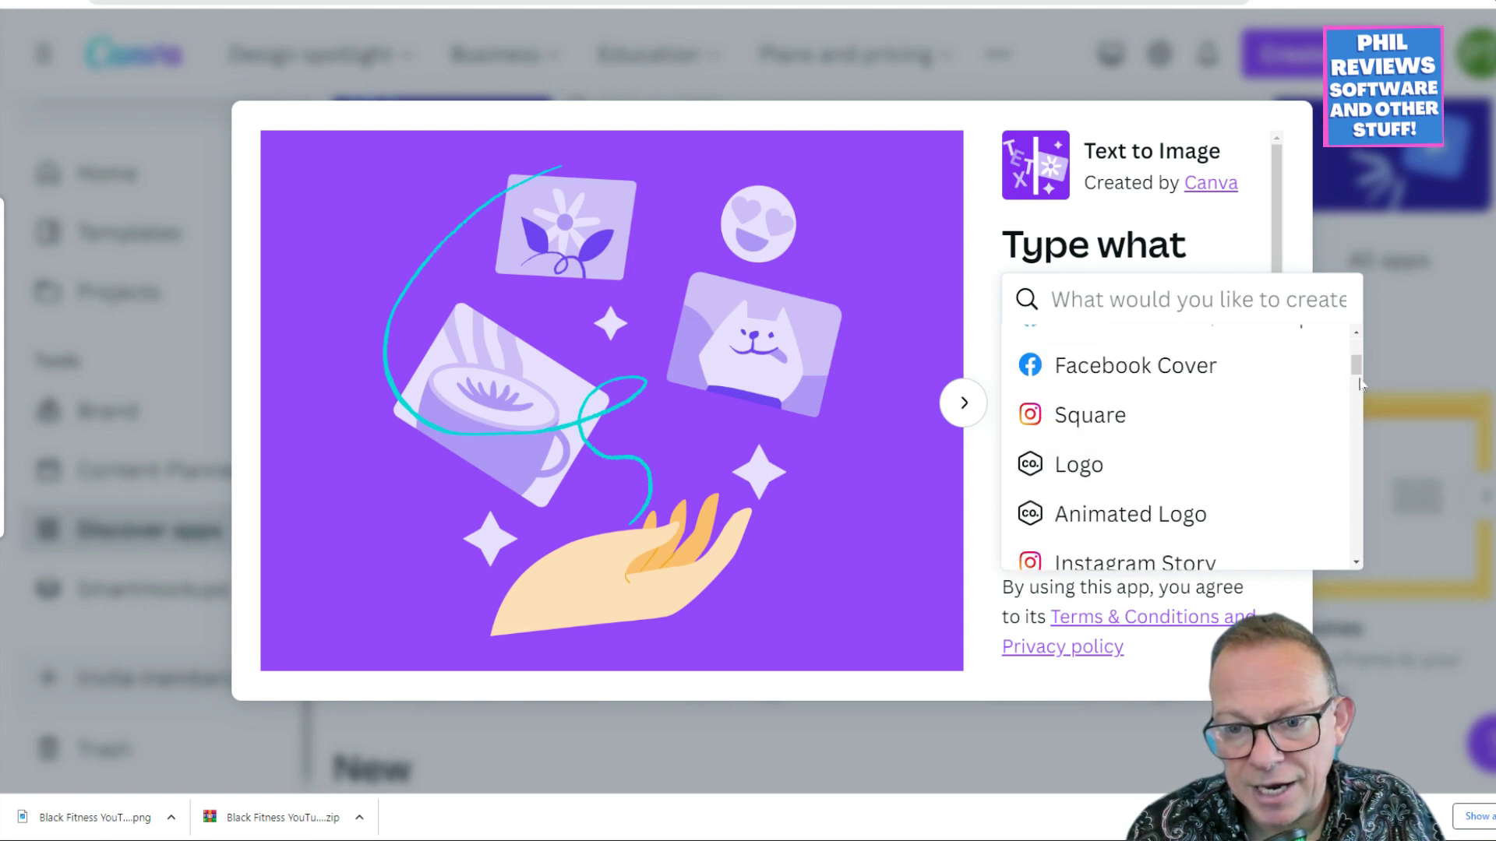
pyautogui.click(1359, 382)
pyautogui.moveTo(1358, 388); pyautogui.dragTo(1359, 352)
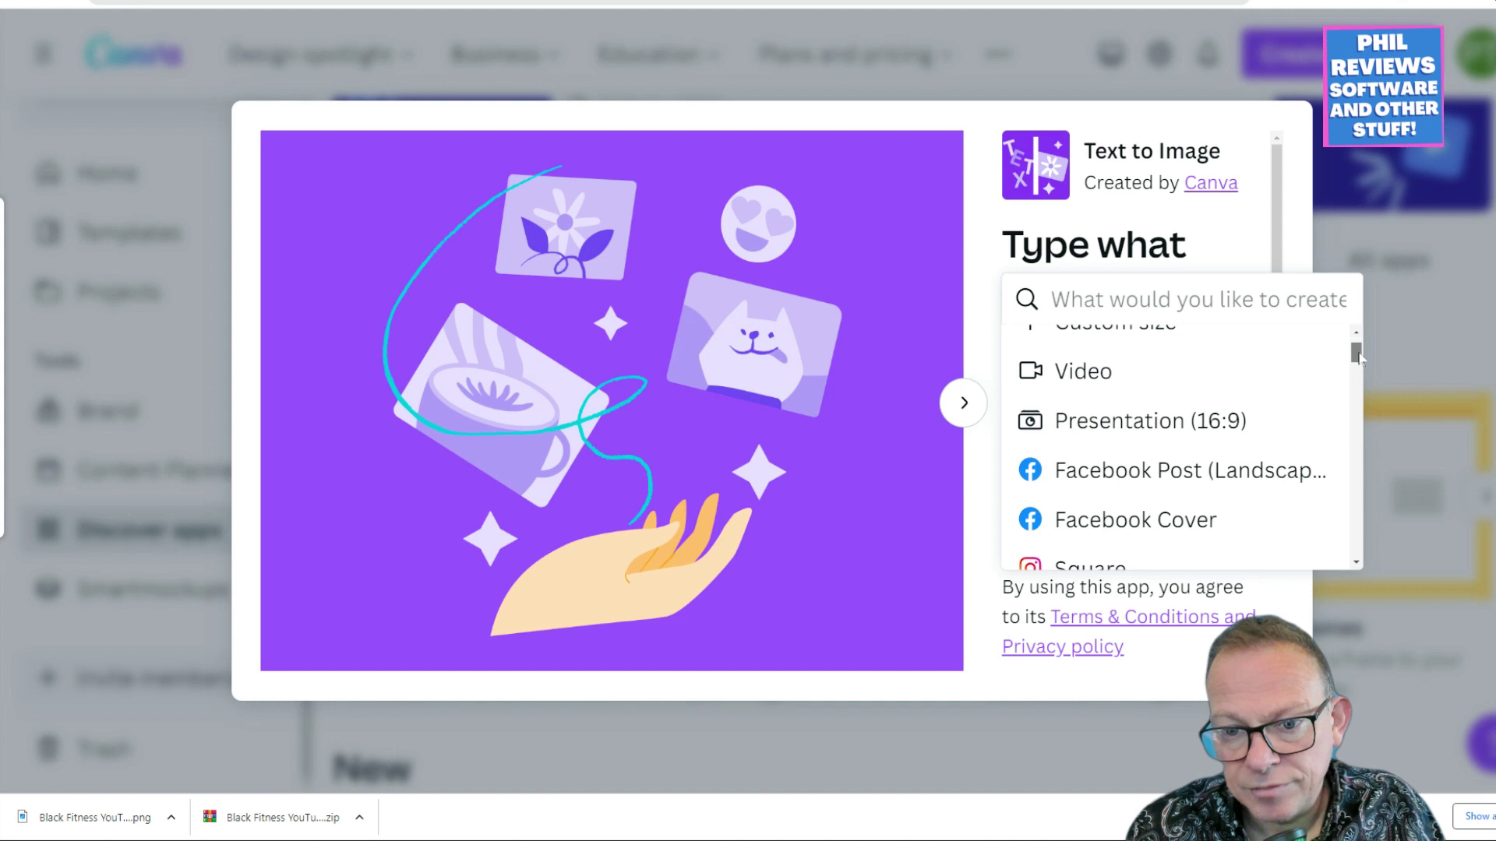
pyautogui.click(1185, 421)
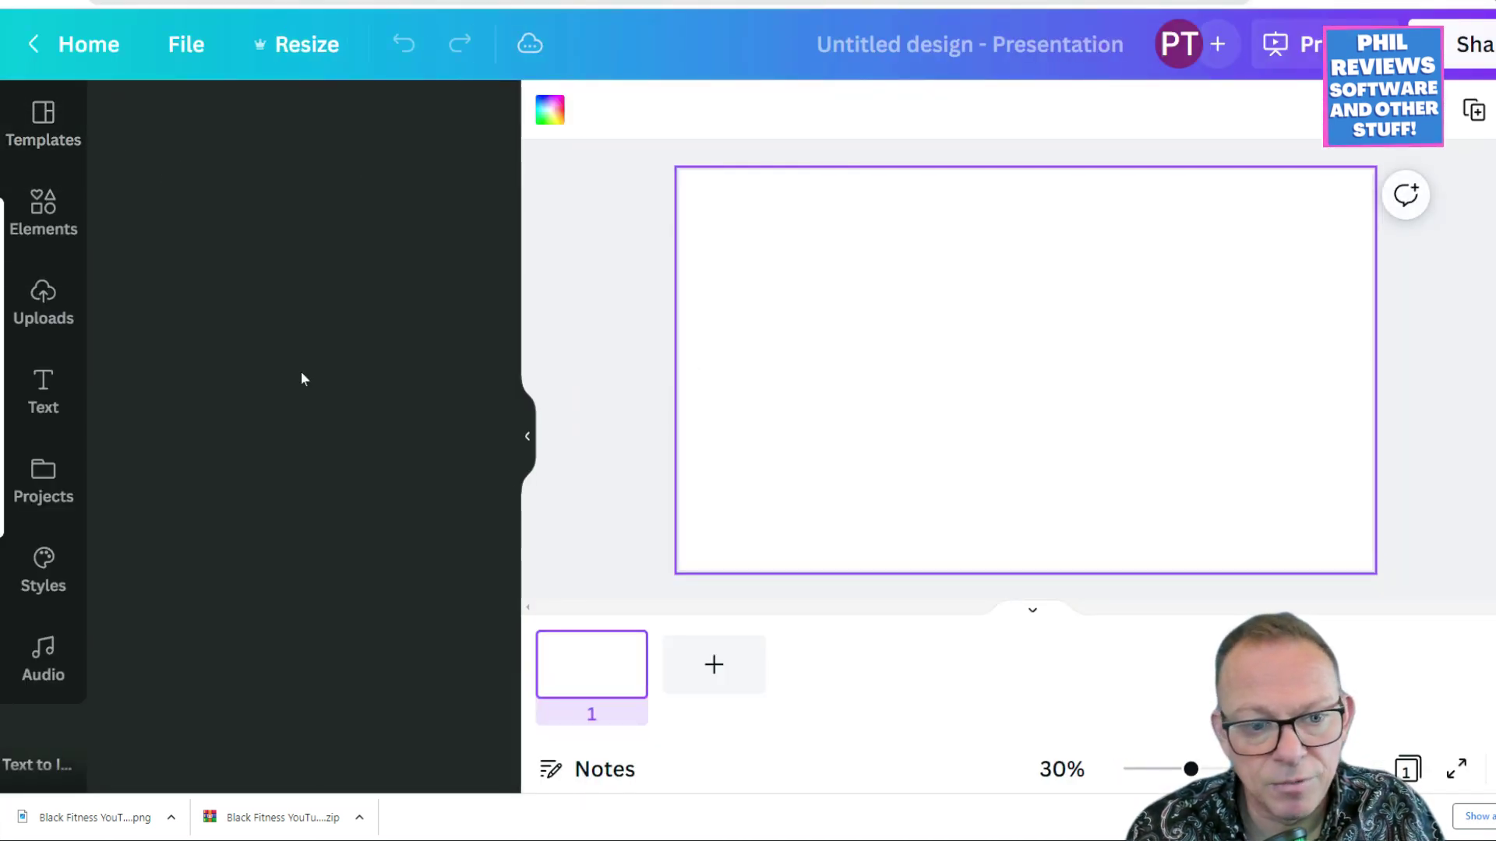
# Describe the image as "A child on a laptop in a school" and generate pictures from it
pyautogui.click(285, 268)
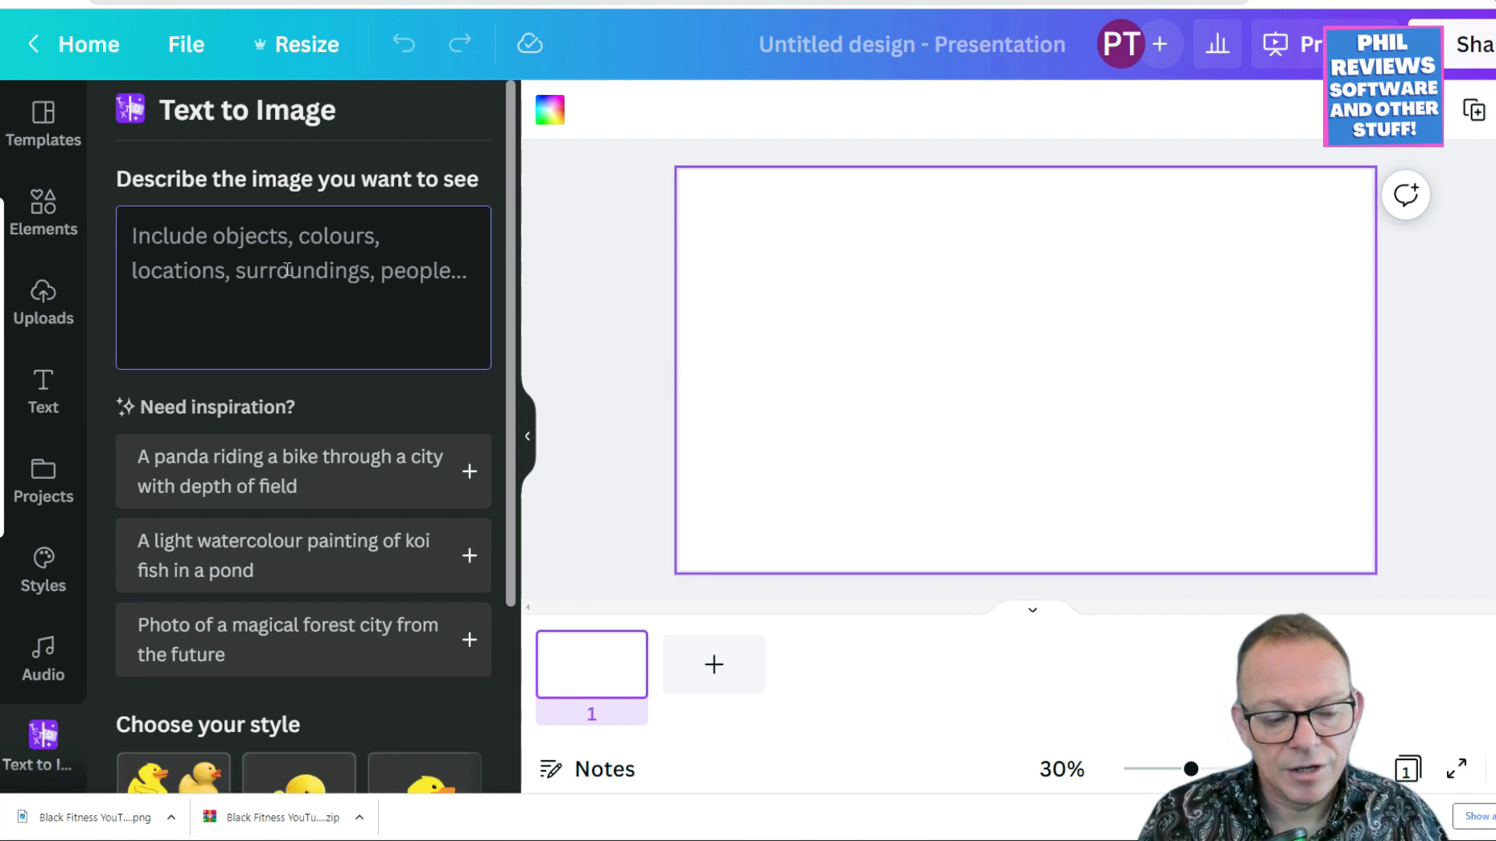
pyautogui.write('A')
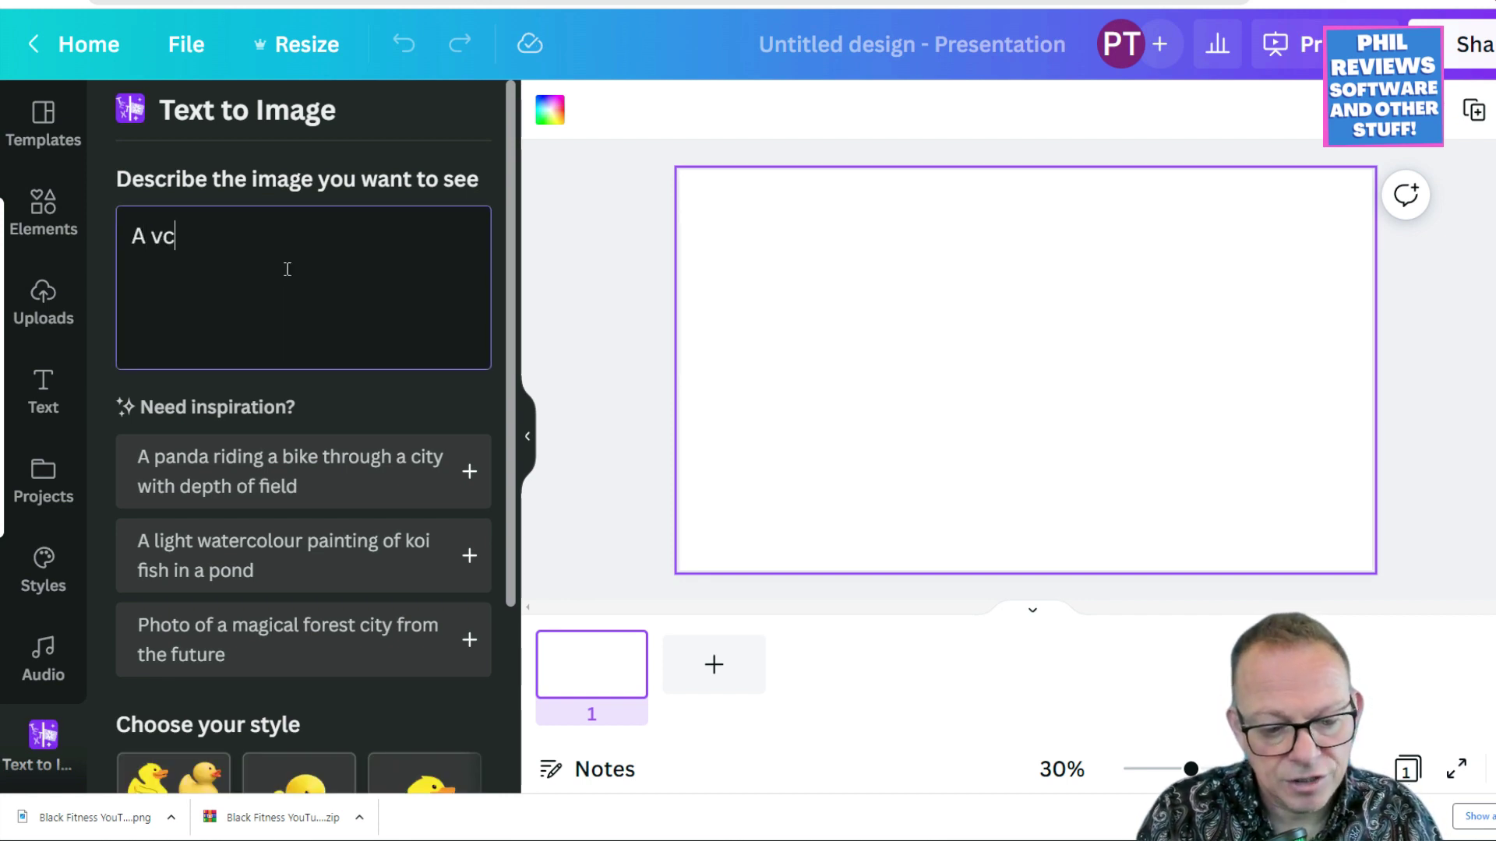
pyautogui.write(' c')
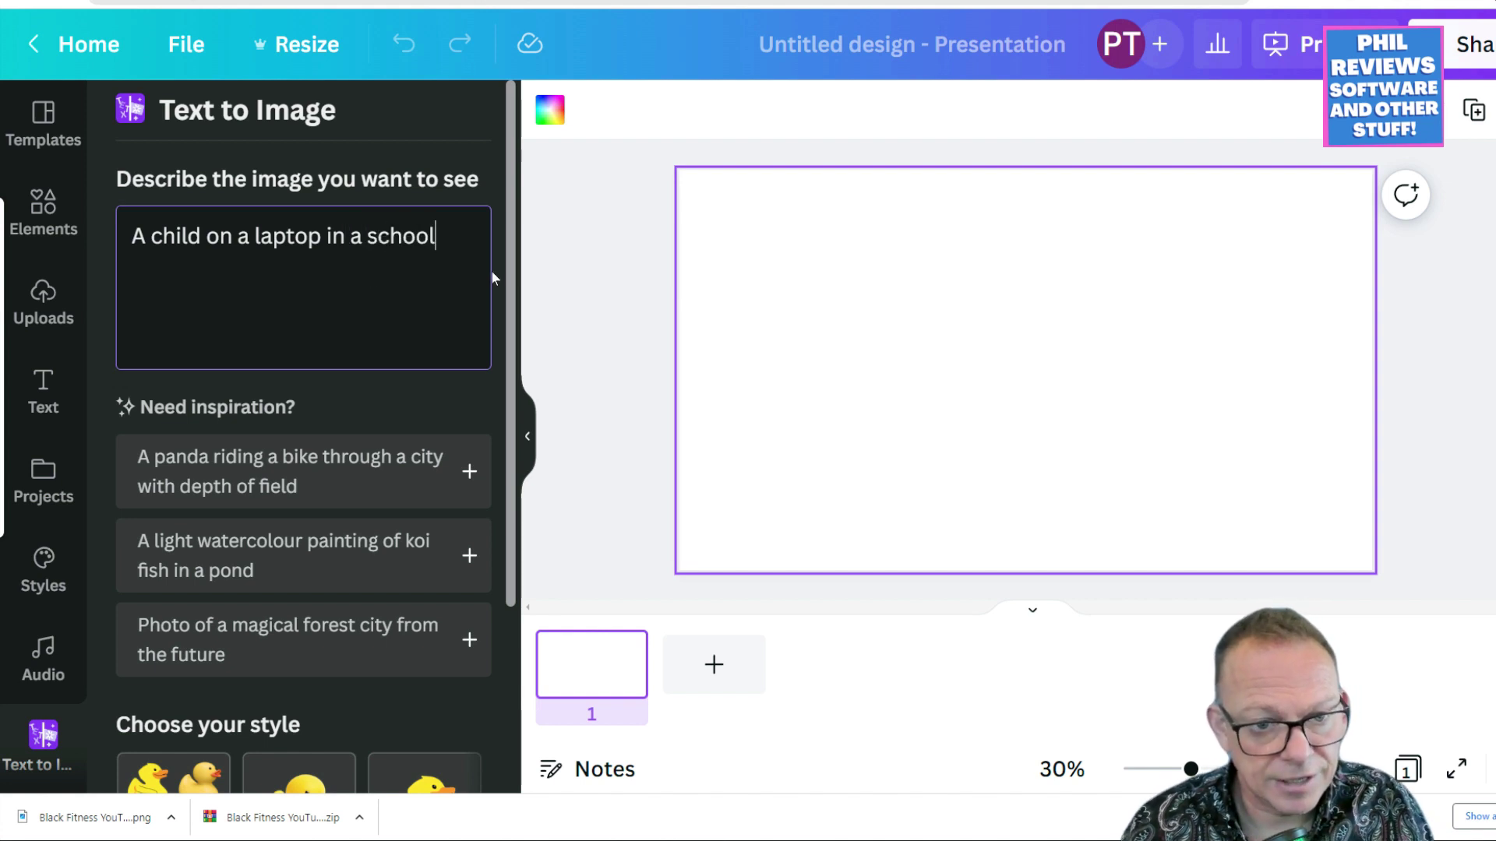
pyautogui.scroll(-4, 507, 274)
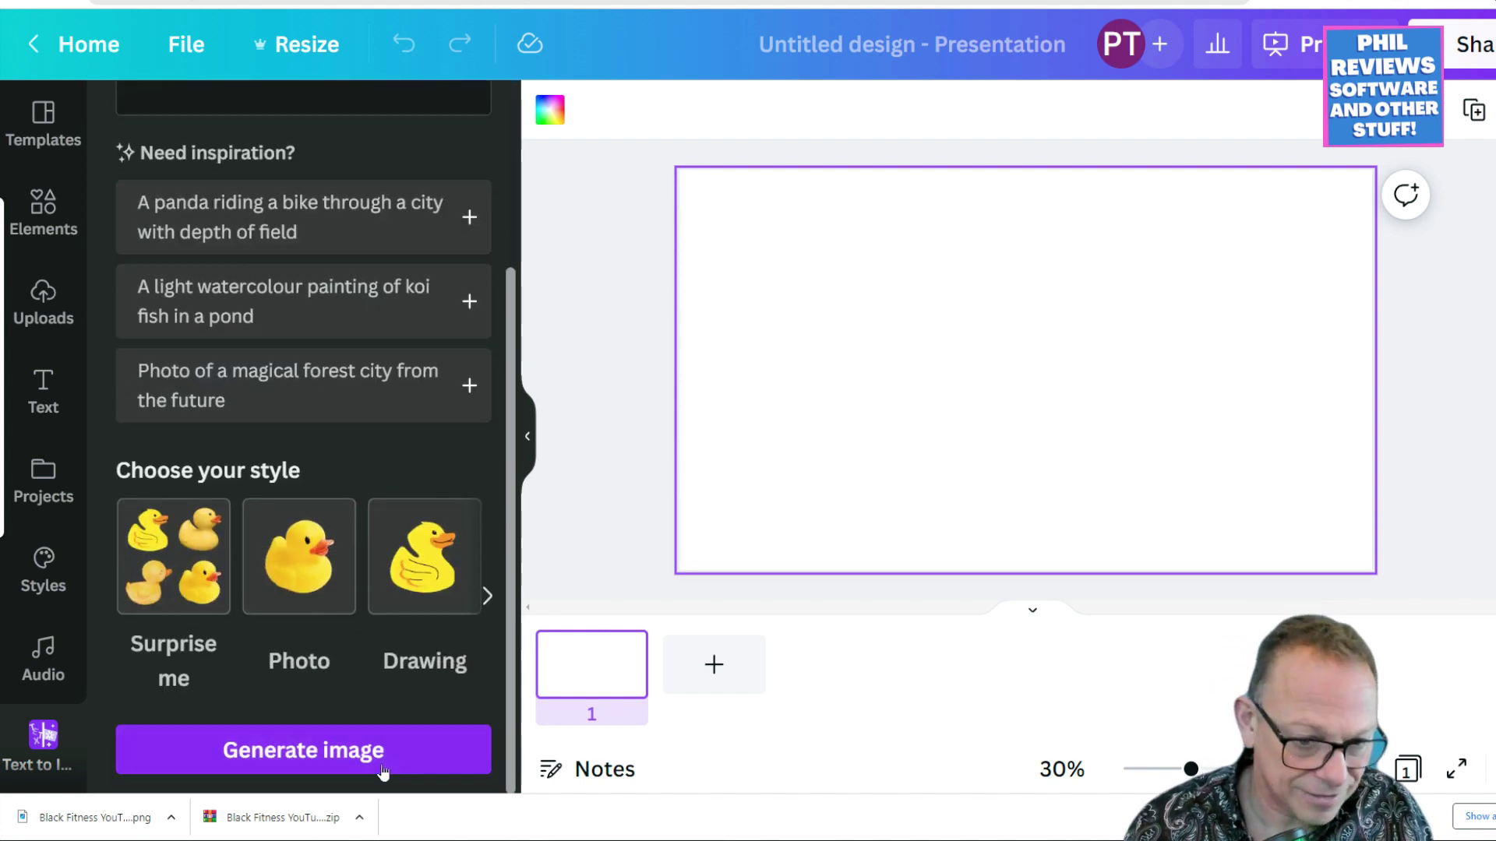
pyautogui.click(386, 752)
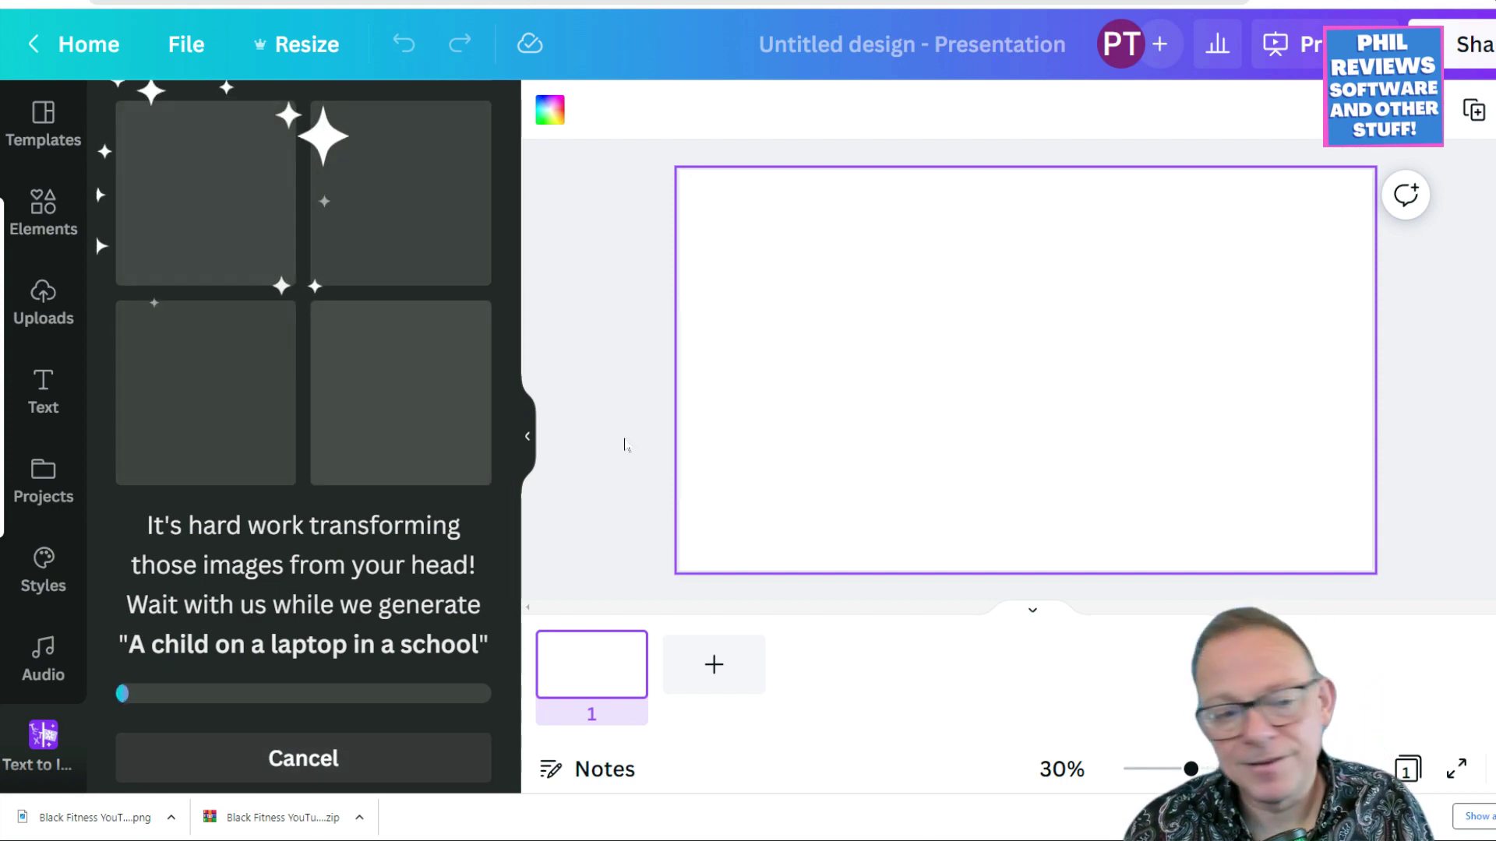
pyautogui.scroll(1, 505, 148)
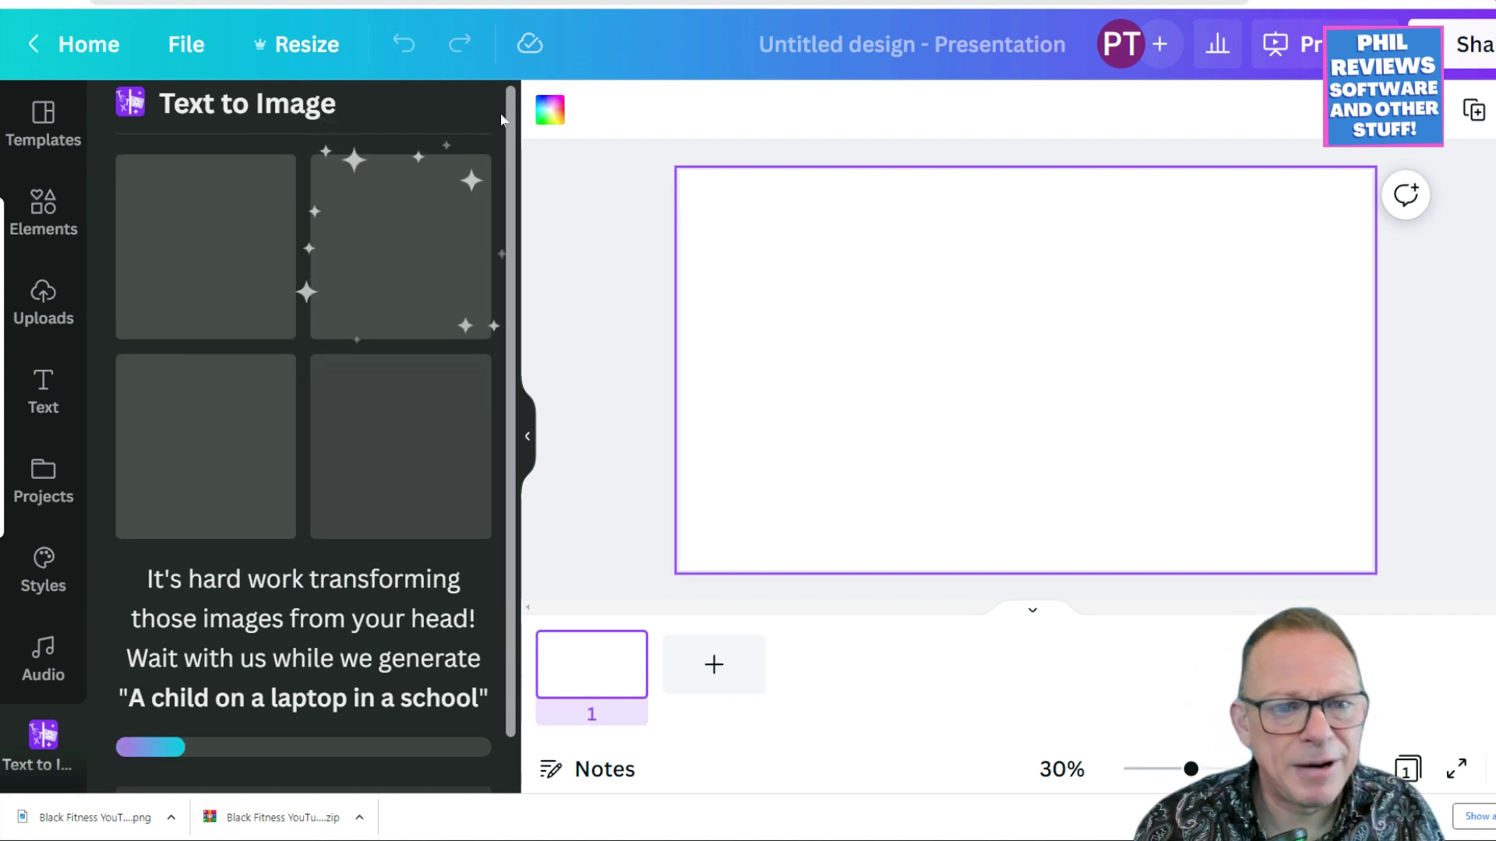
pyautogui.scroll(-1, 506, 113)
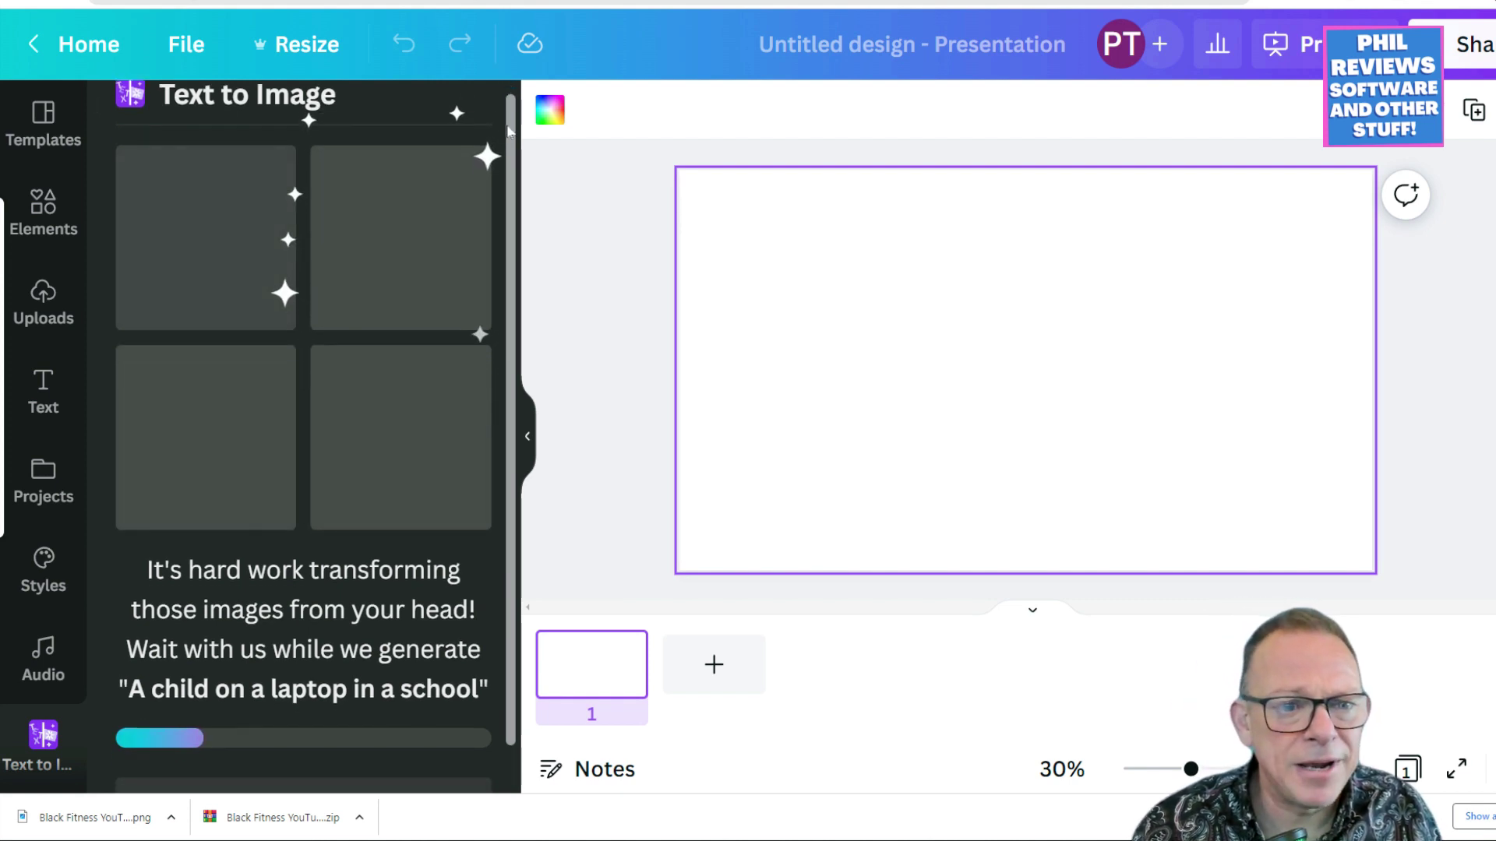
pyautogui.scroll(1, 504, 101)
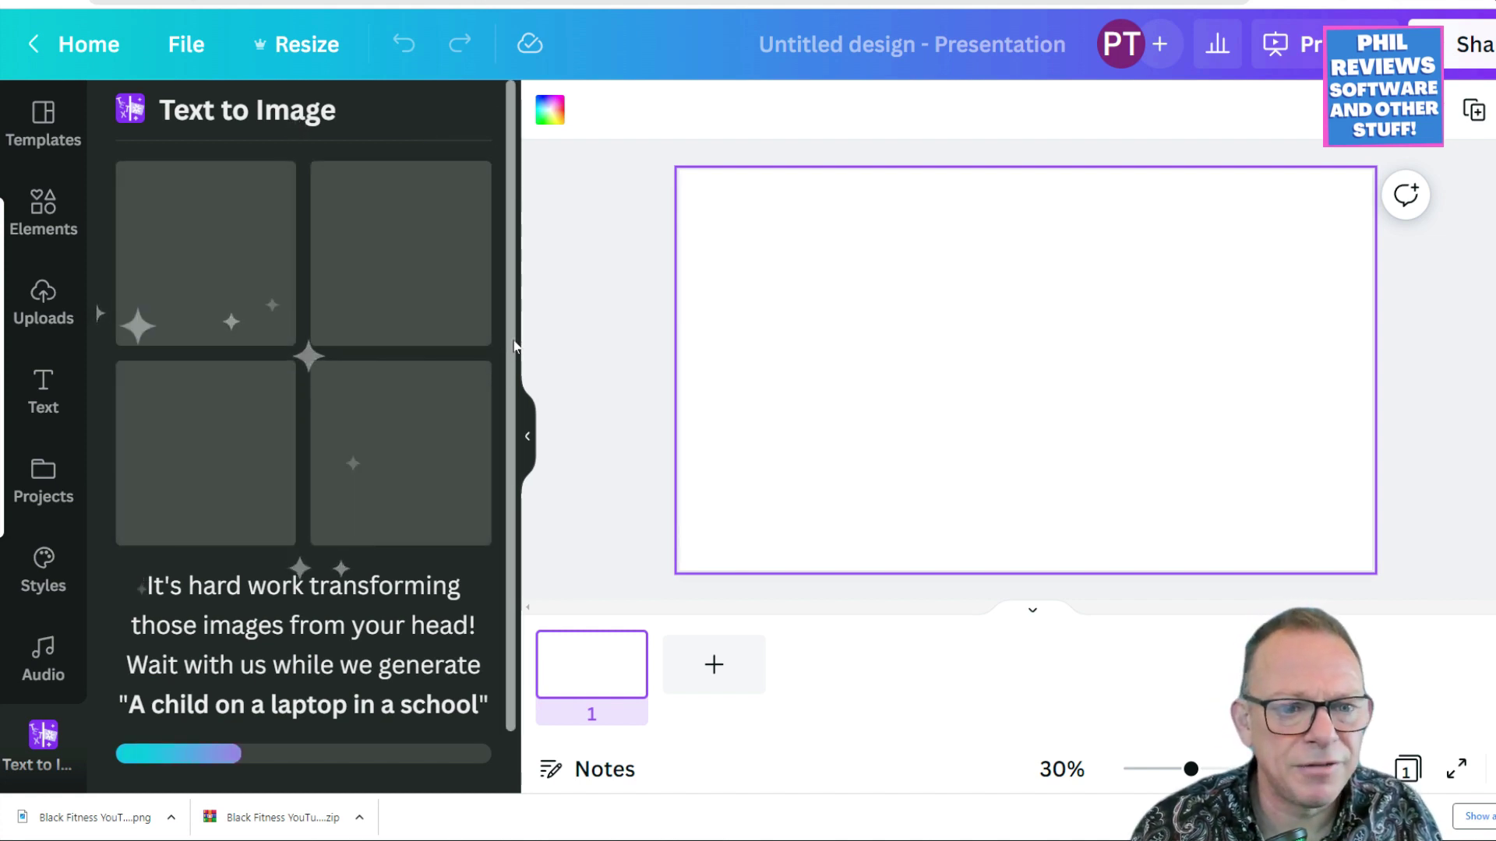
pyautogui.moveTo(512, 290); pyautogui.dragTo(513, 243)
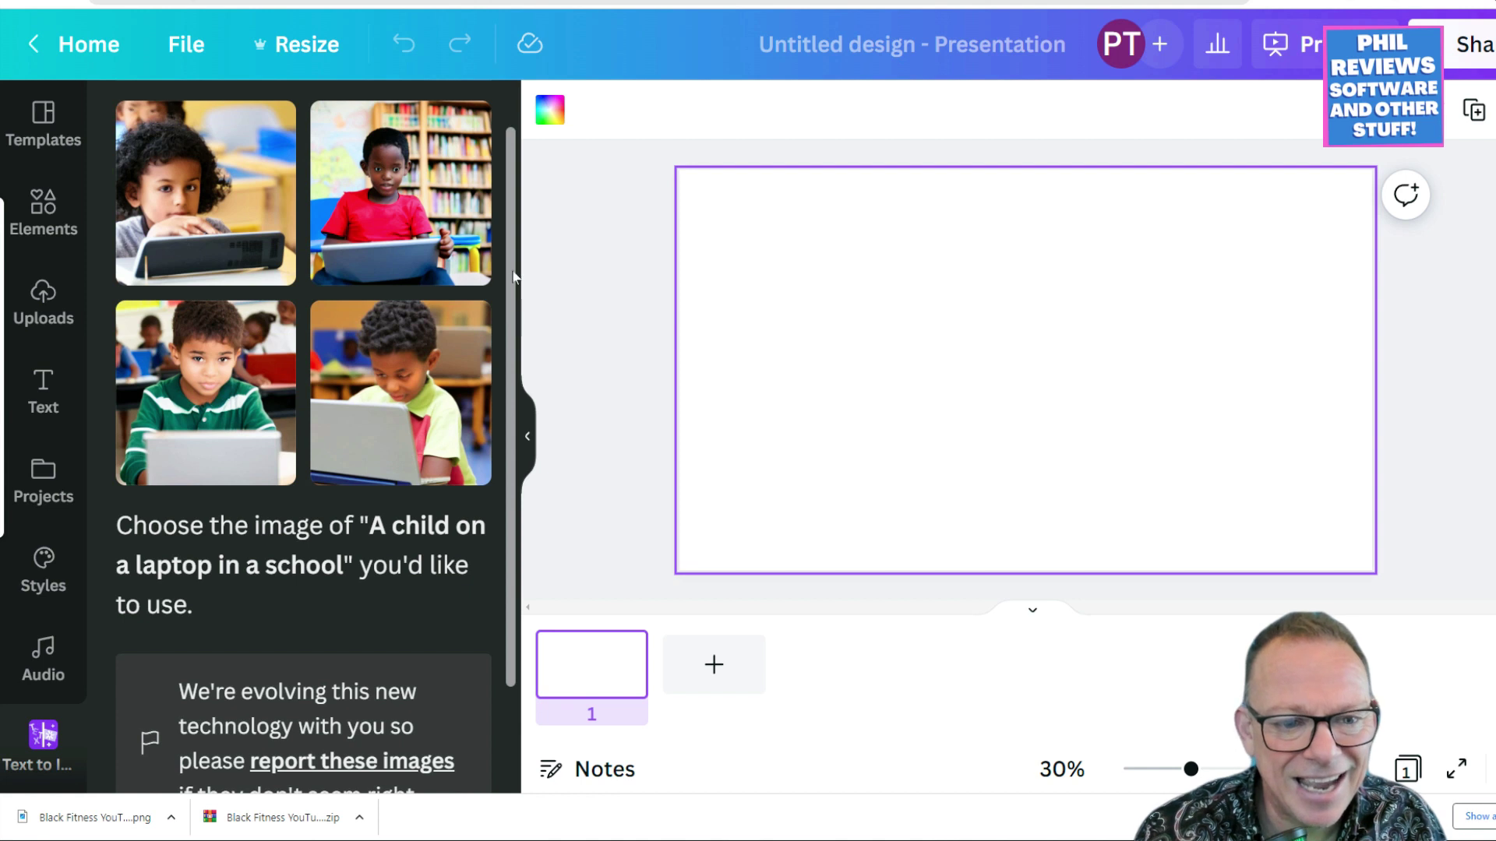
# Place the generated picture of the child in the red shirt on the slide, enlarge it and align it near the left edge
pyautogui.scroll(1, 513, 277)
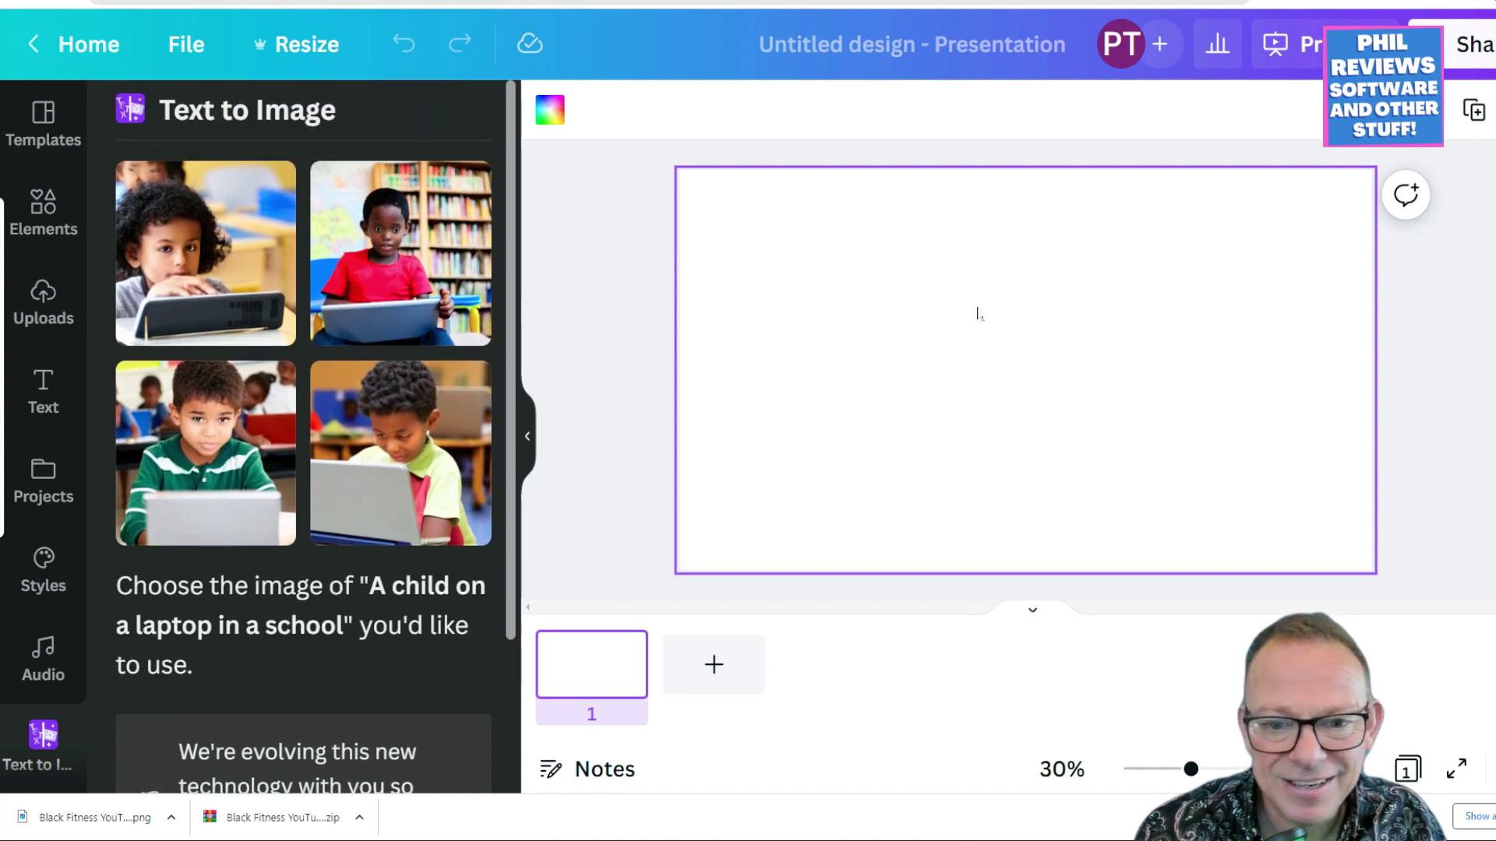
pyautogui.moveTo(978, 313); pyautogui.dragTo(1022, 401)
pyautogui.moveTo(917, 482); pyautogui.dragTo(592, 596)
pyautogui.moveTo(811, 351); pyautogui.dragTo(801, 290)
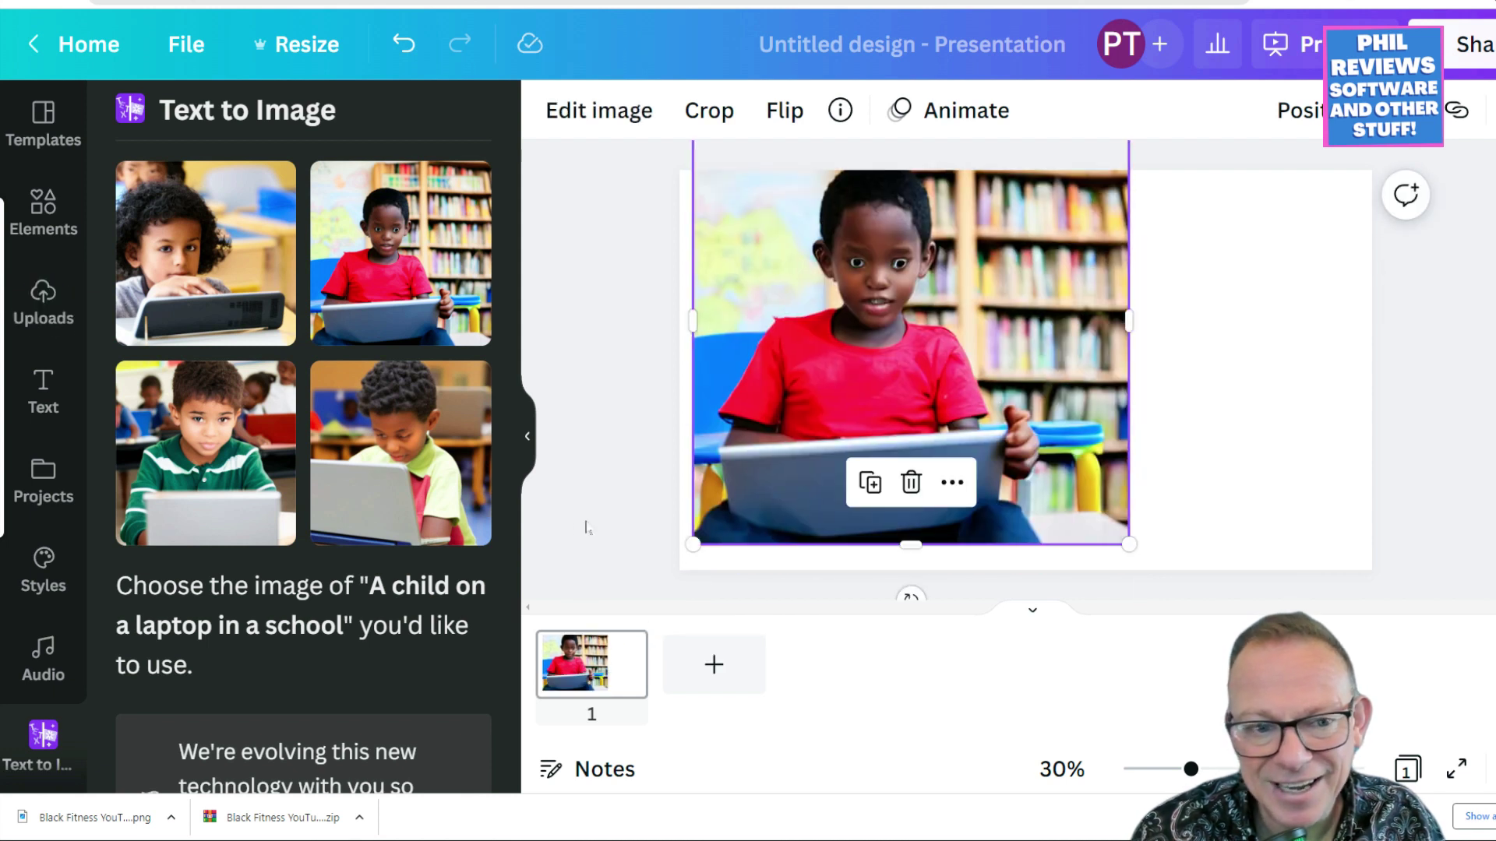
# Add the generated pictures of the yellow-shirted boy and the curly-haired child, and enlarge the curly-haired child's picture over the red-shirted child
pyautogui.click(398, 440)
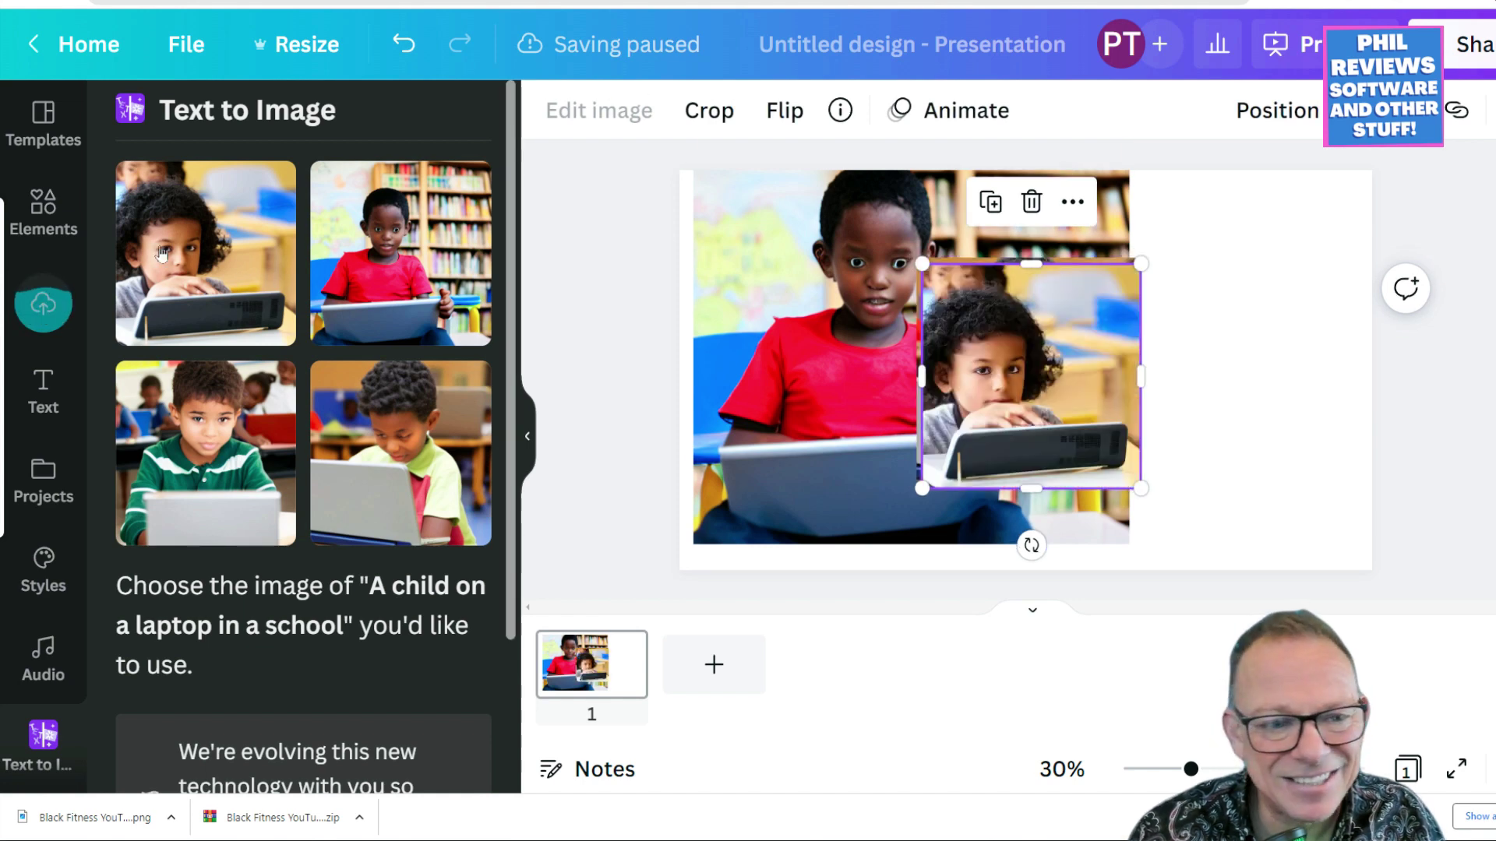
pyautogui.moveTo(243, 278); pyautogui.dragTo(1068, 390)
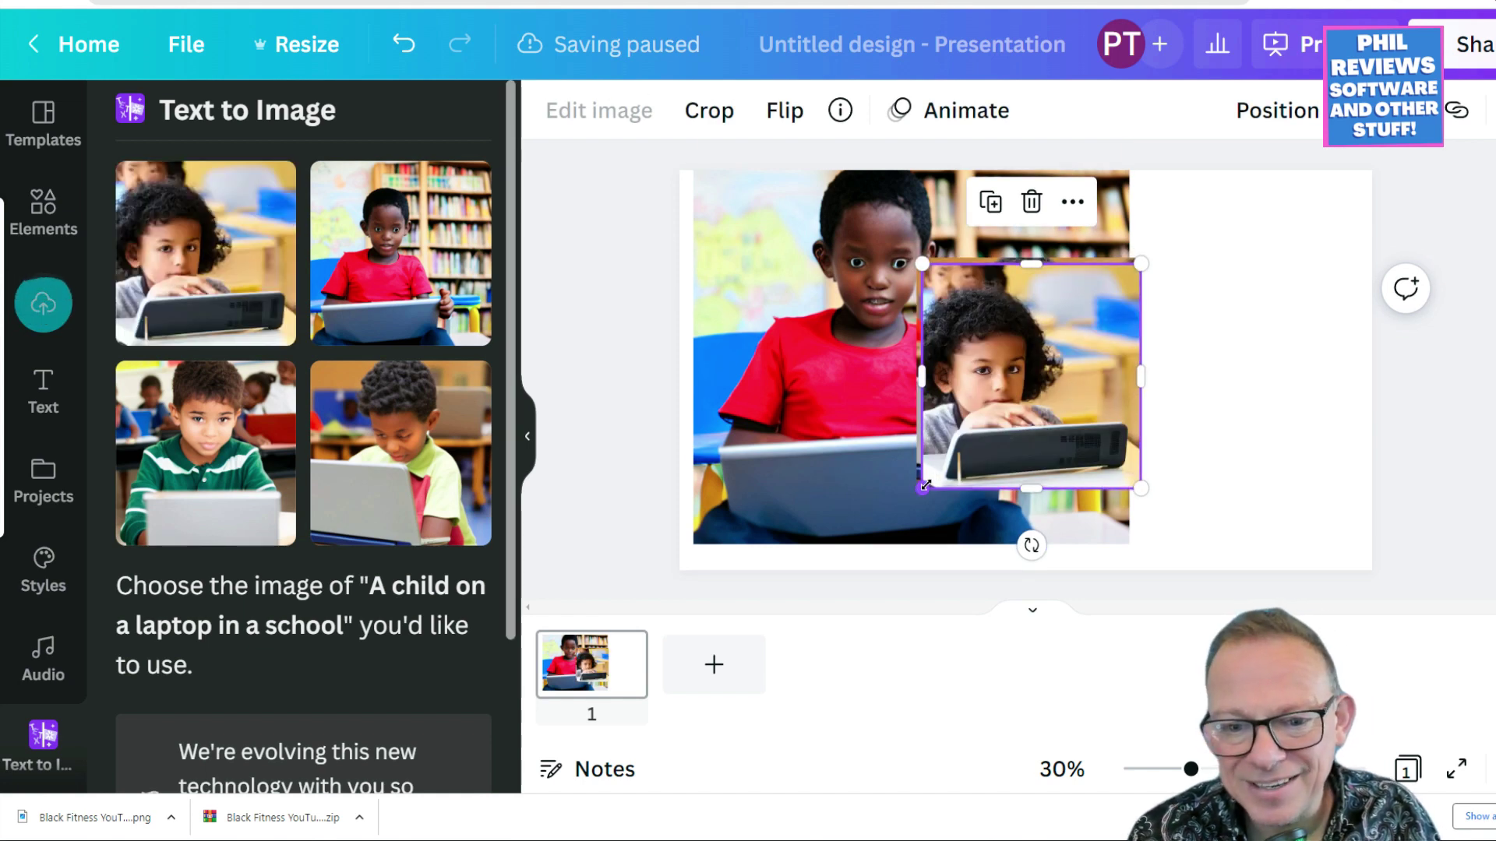
pyautogui.moveTo(926, 484); pyautogui.dragTo(591, 578)
pyautogui.moveTo(852, 416); pyautogui.dragTo(836, 298)
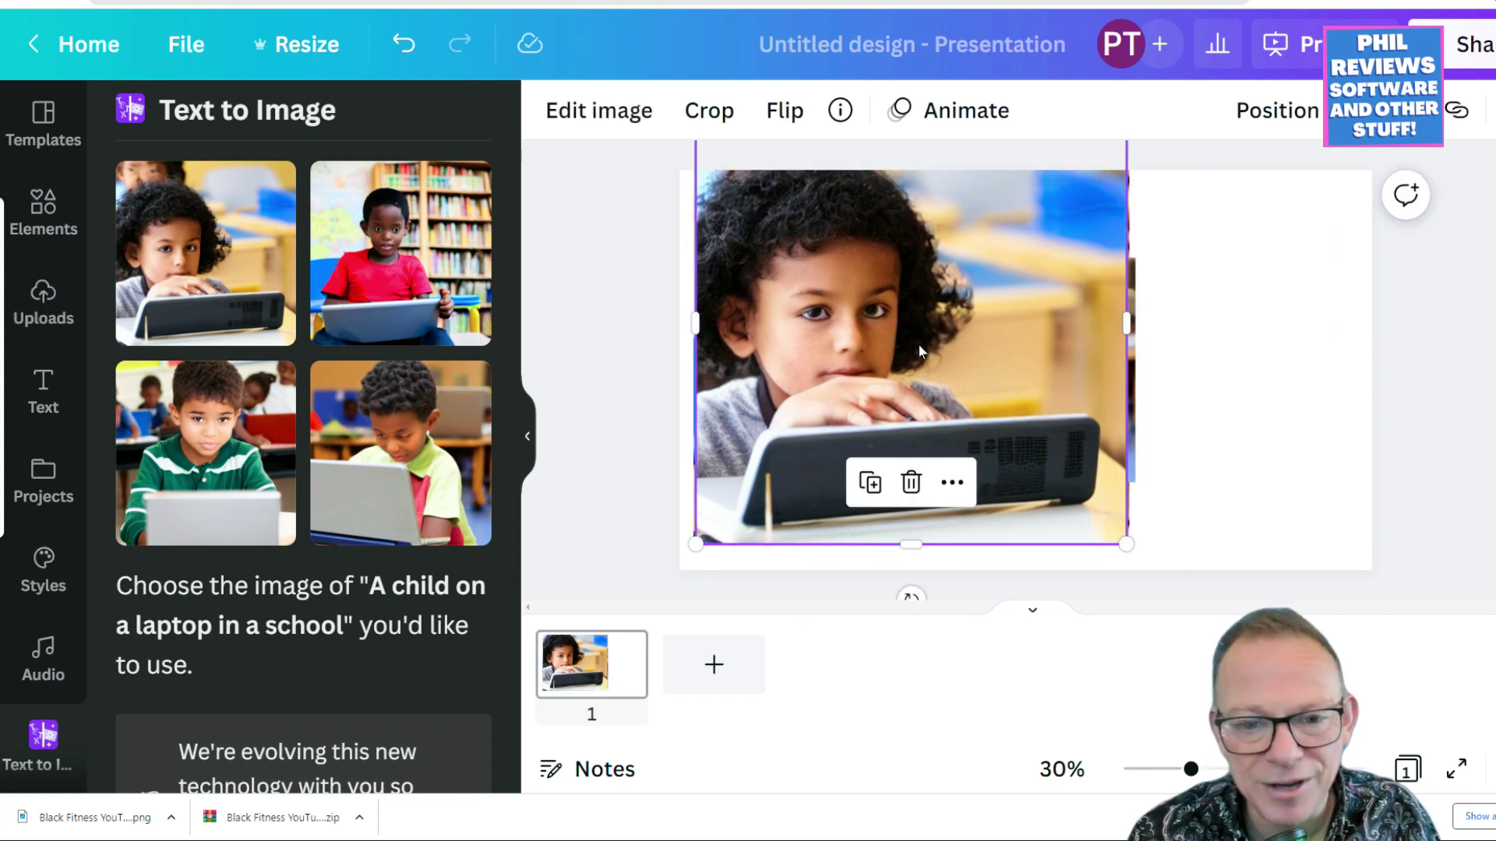
# Reposition the curly-haired child's picture on the slide and move the yellow-shirted boy's picture over the red-shirted child
pyautogui.moveTo(923, 353); pyautogui.dragTo(958, 373)
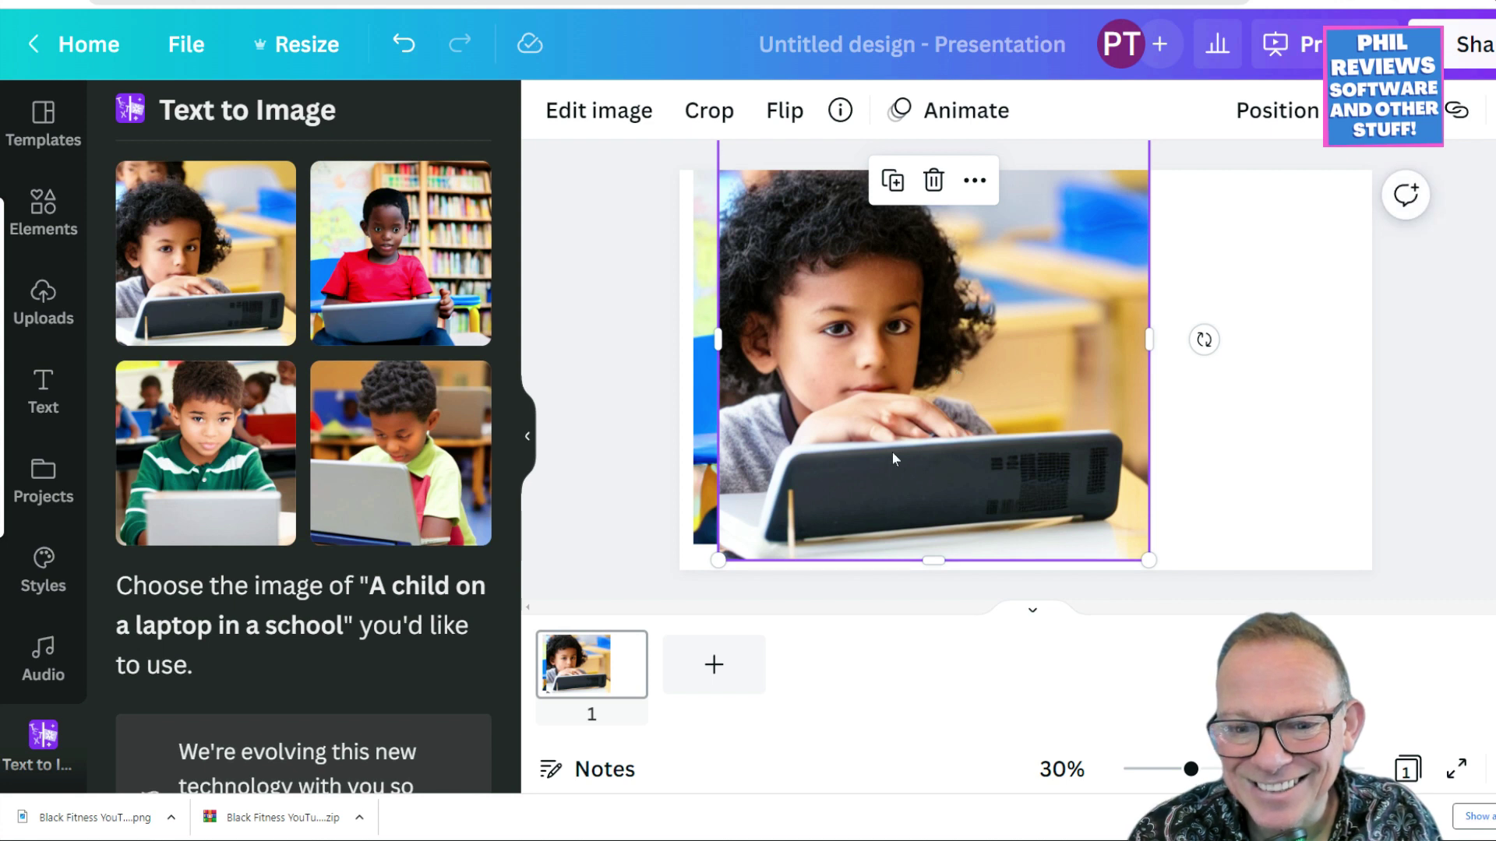
pyautogui.moveTo(857, 376); pyautogui.dragTo(1164, 359)
pyautogui.click(807, 338)
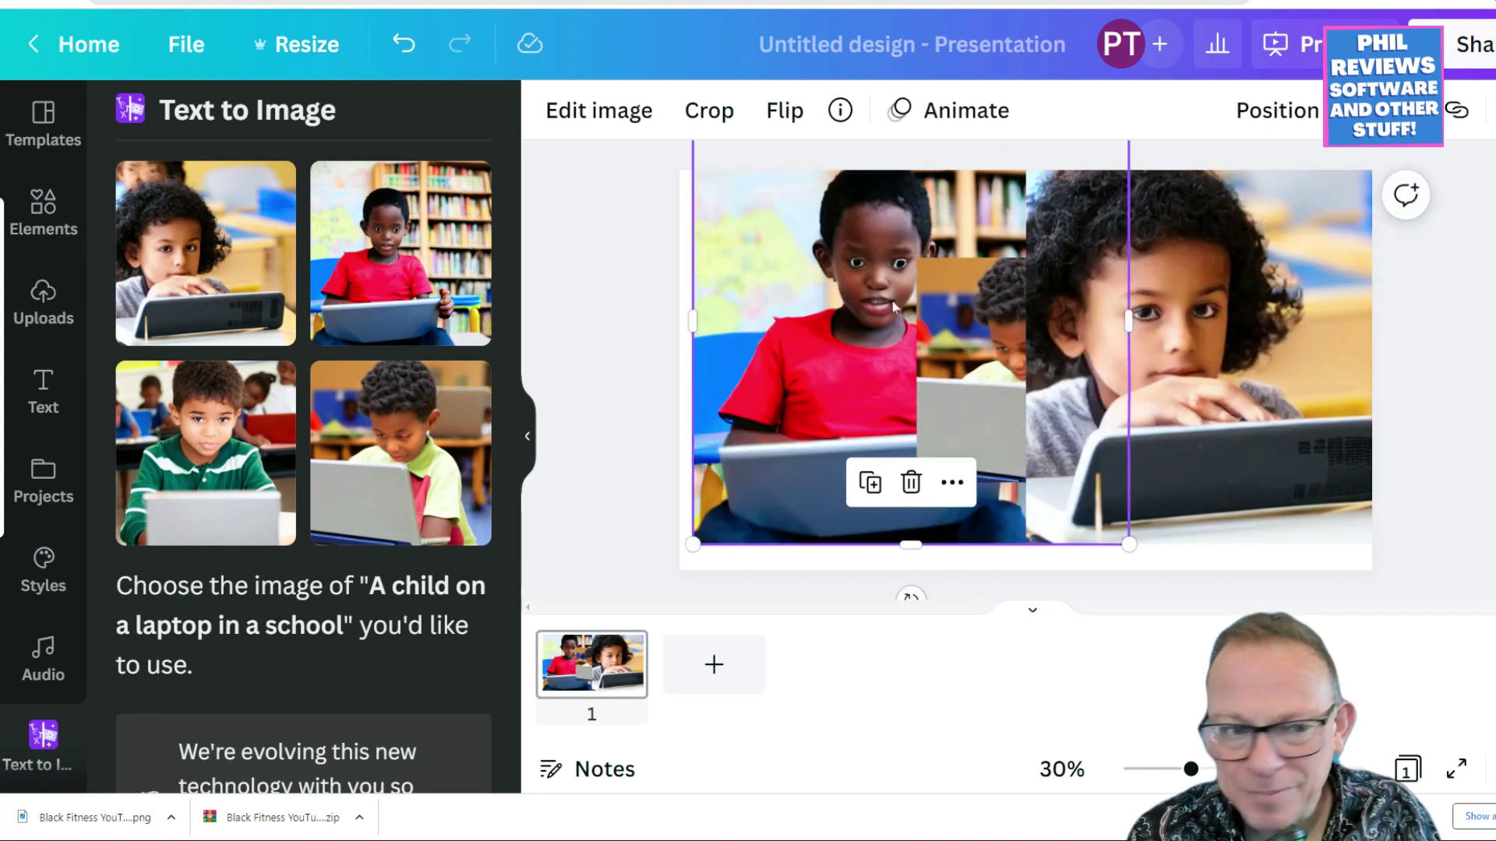
pyautogui.moveTo(970, 343); pyautogui.dragTo(839, 280)
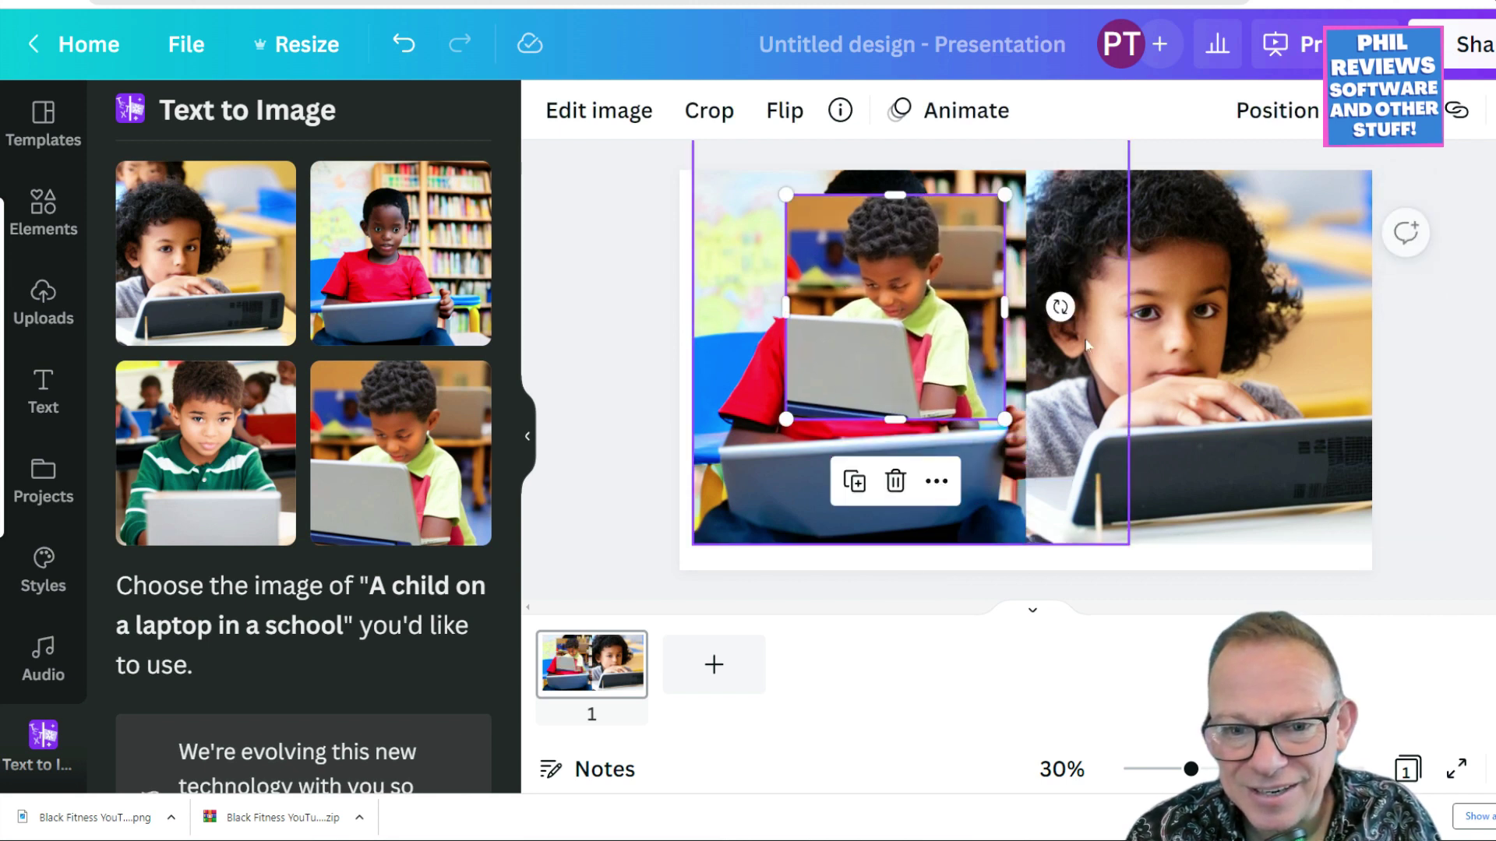
pyautogui.click(1154, 358)
pyautogui.moveTo(1154, 357); pyautogui.dragTo(874, 349)
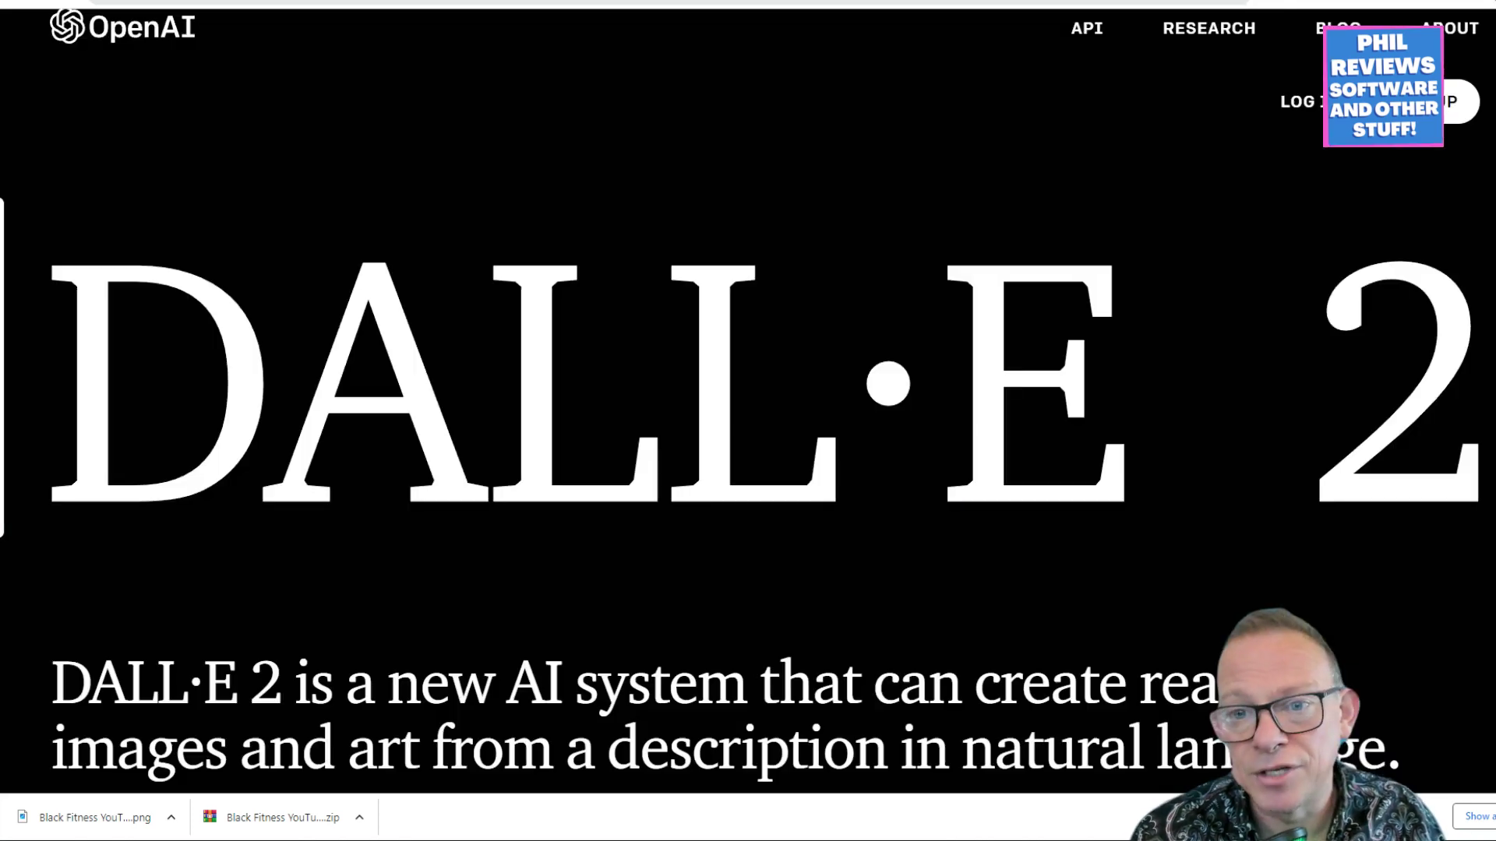
# Skim OpenAI's DALL·E 2 page from its introduction to the image editing section, and switch to the Black Fitness YouTube Thumbnail design in Canva
pyautogui.scroll(-20, 748, 397)
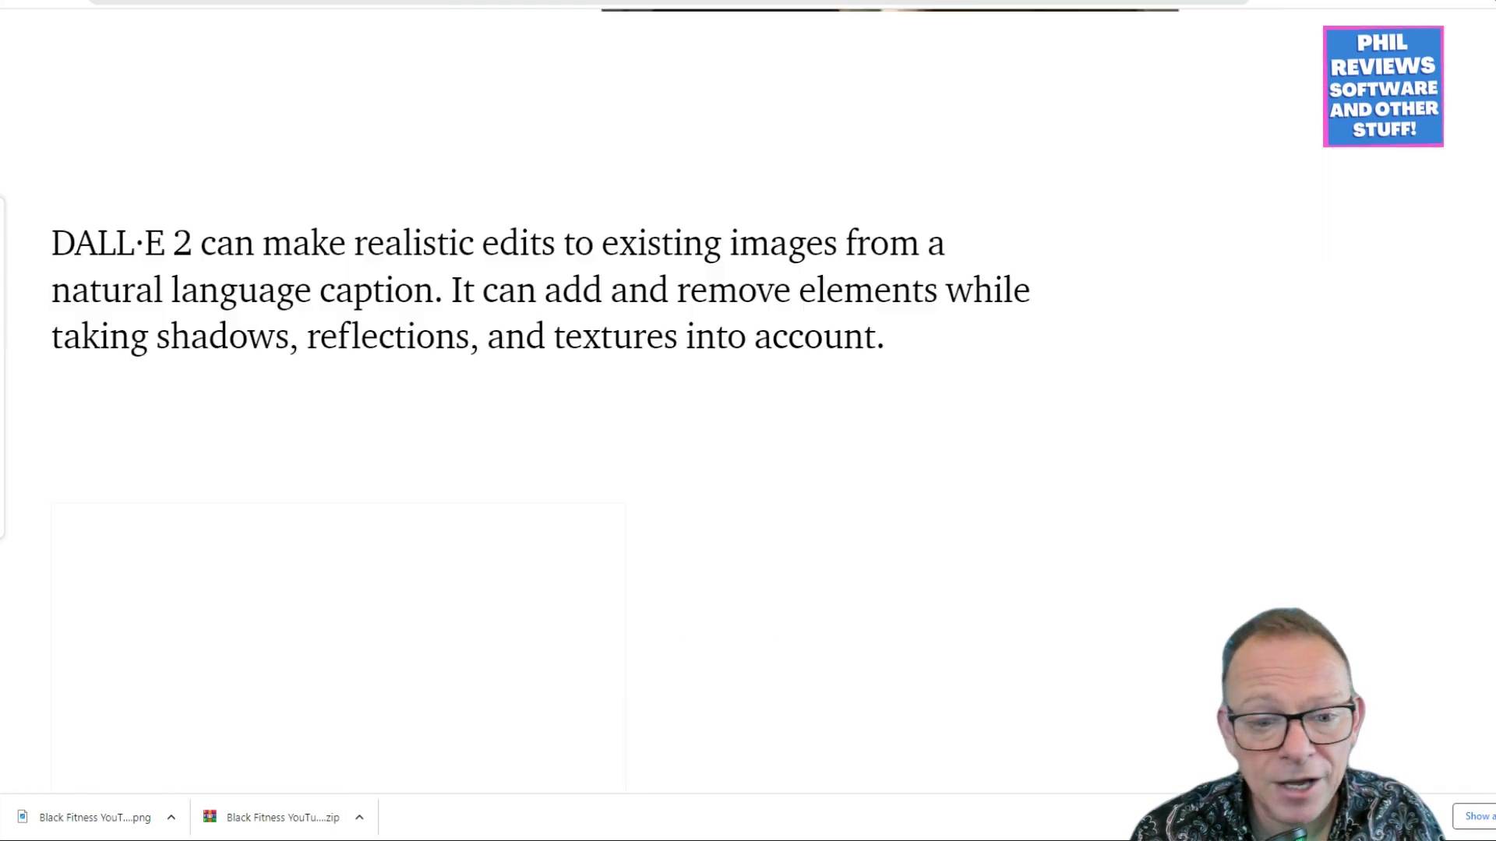
pyautogui.scroll(20, 133, 109)
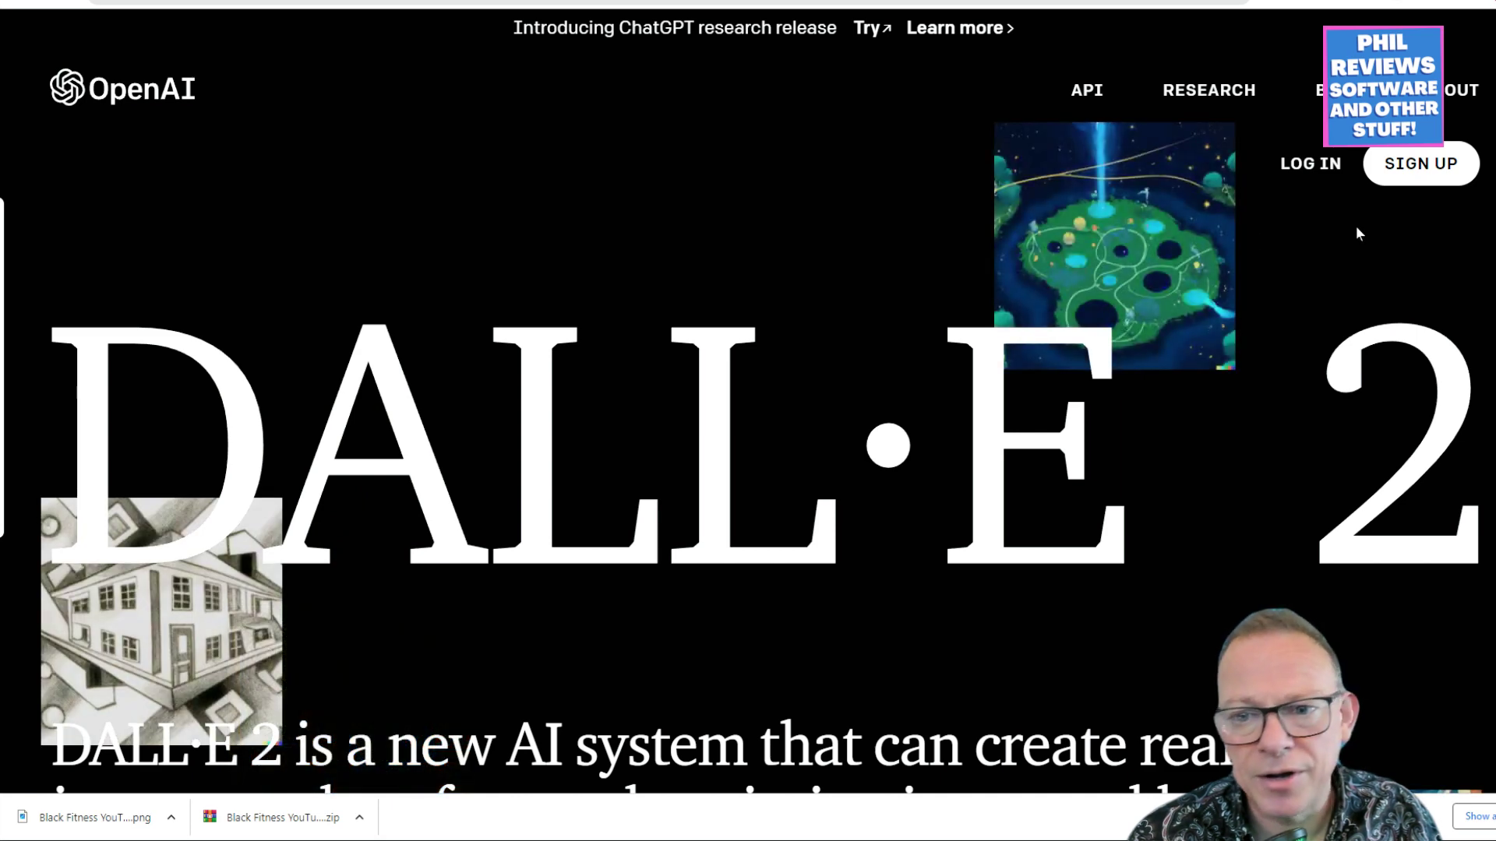
pyautogui.click(748, 2)
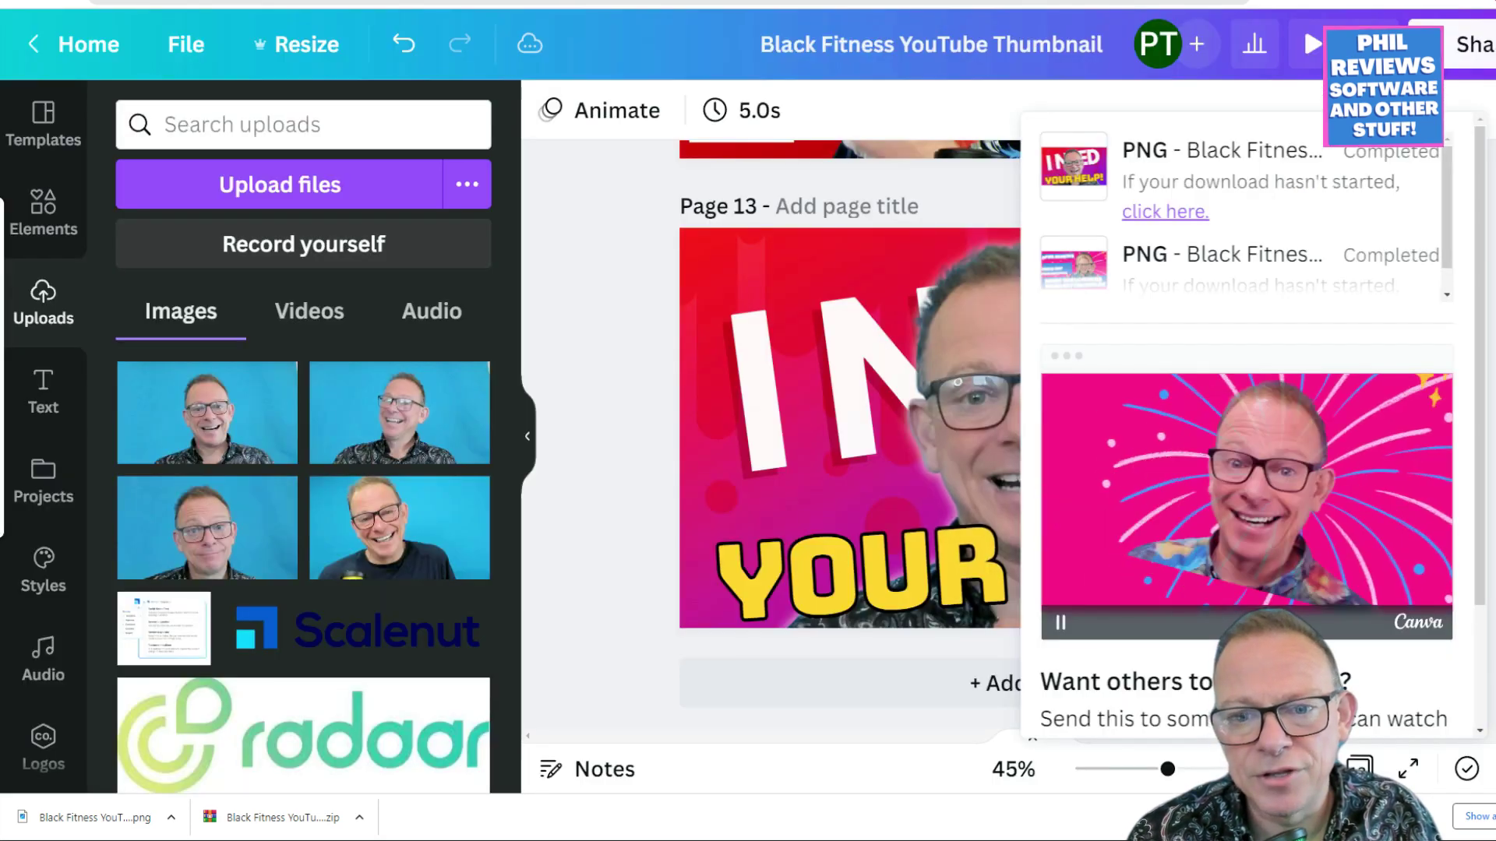